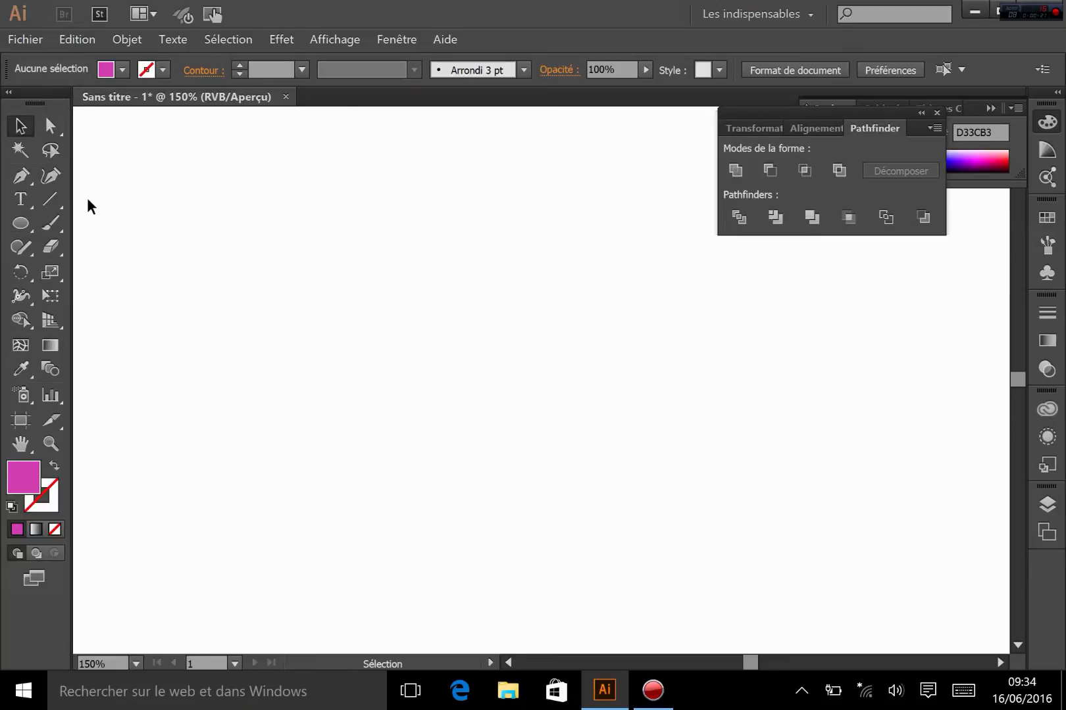
pyautogui.click(52, 195)
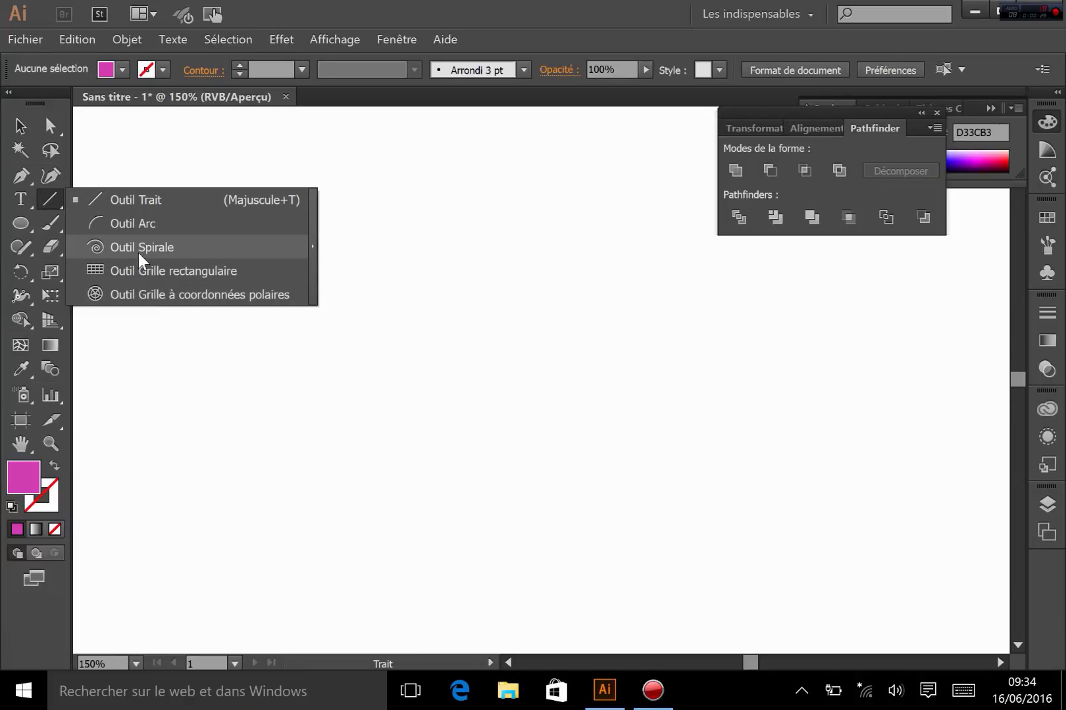
pyautogui.click(51, 231)
pyautogui.click(50, 218)
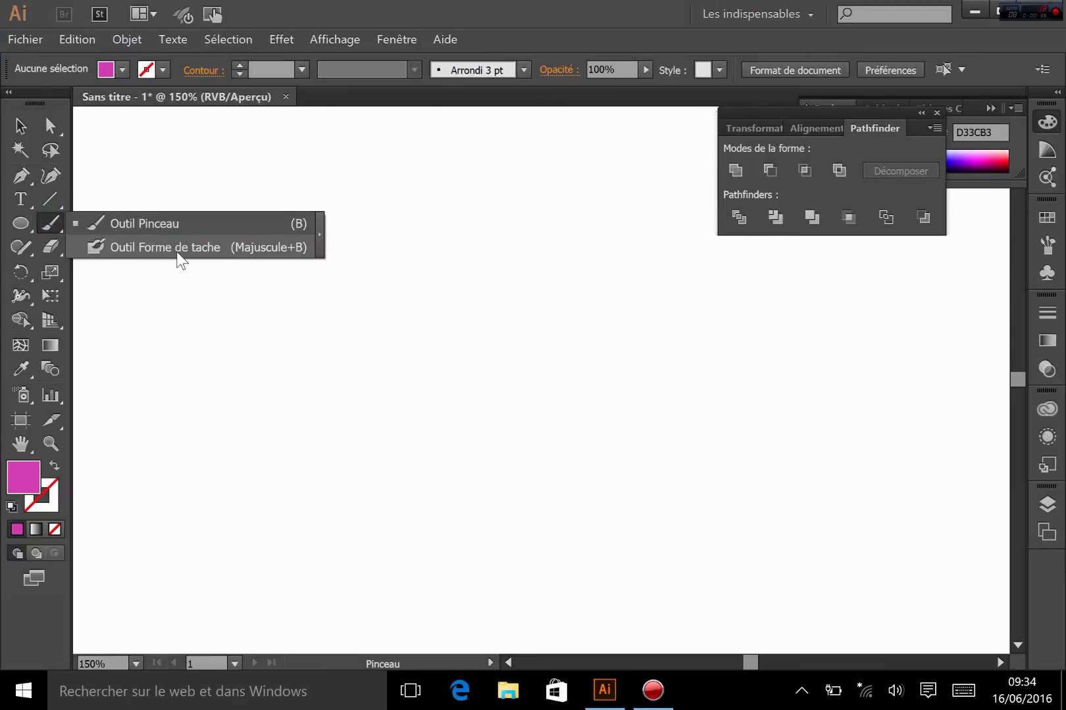
pyautogui.click(55, 244)
pyautogui.doubleClick(55, 244)
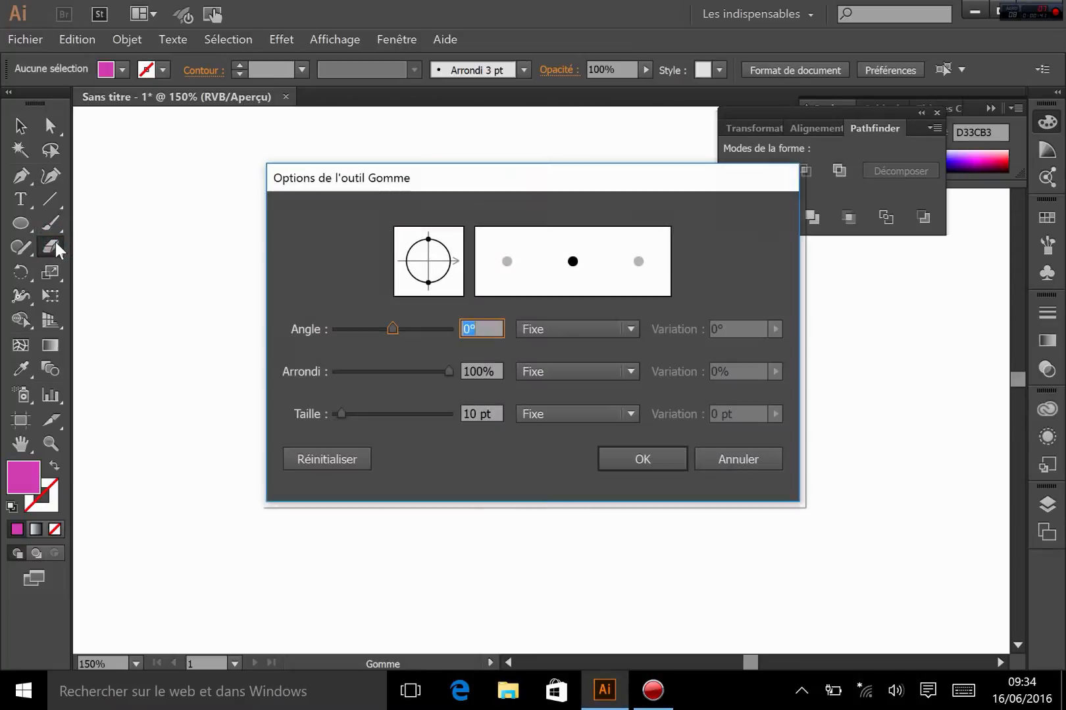
pyautogui.click(745, 457)
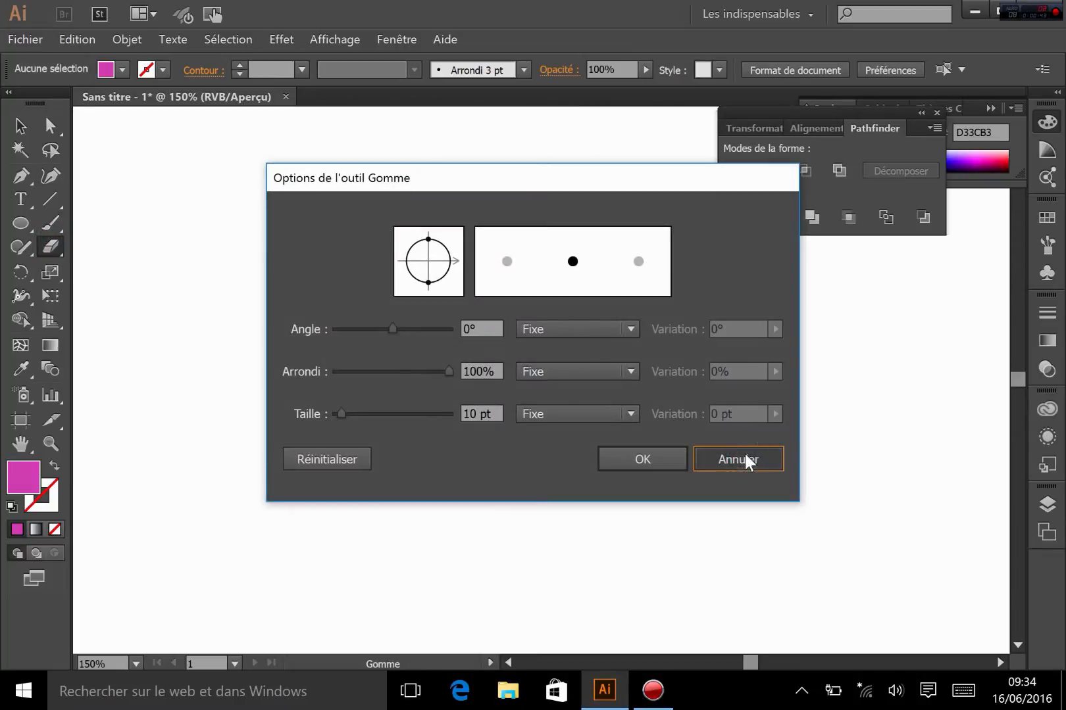
pyautogui.click(47, 246)
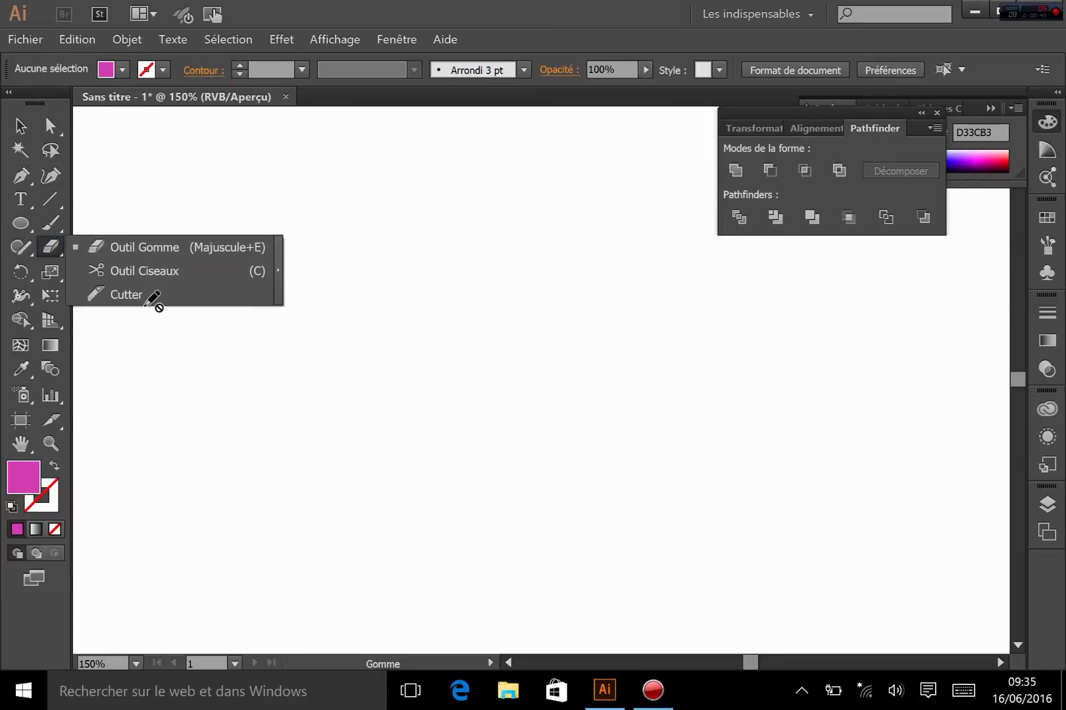
# Draw a nearly horizontal straight line in the upper part of the canvas and give it a yellow stroke, E5E515
pyautogui.click(53, 204)
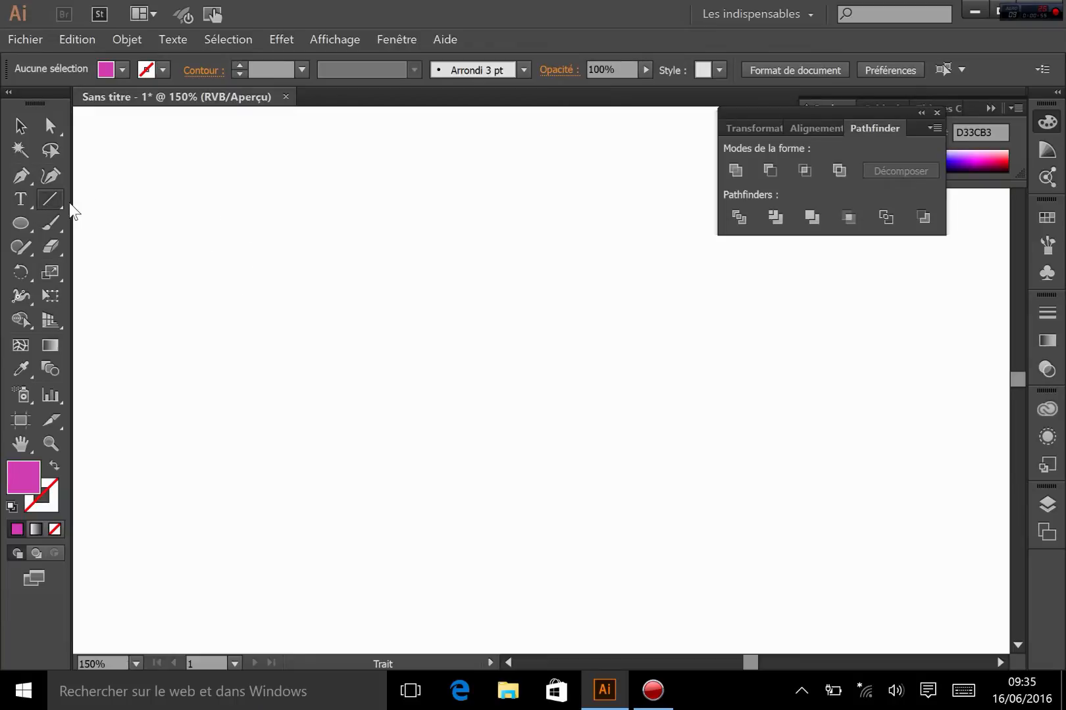
pyautogui.moveTo(215, 262); pyautogui.dragTo(543, 280)
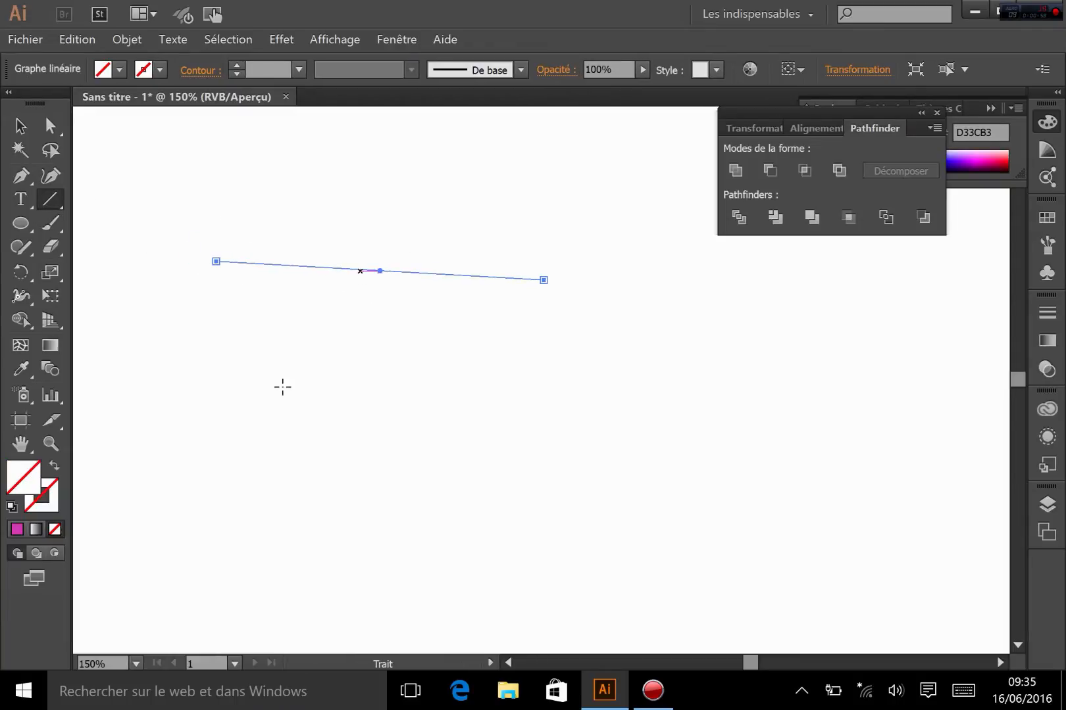
pyautogui.click(50, 502)
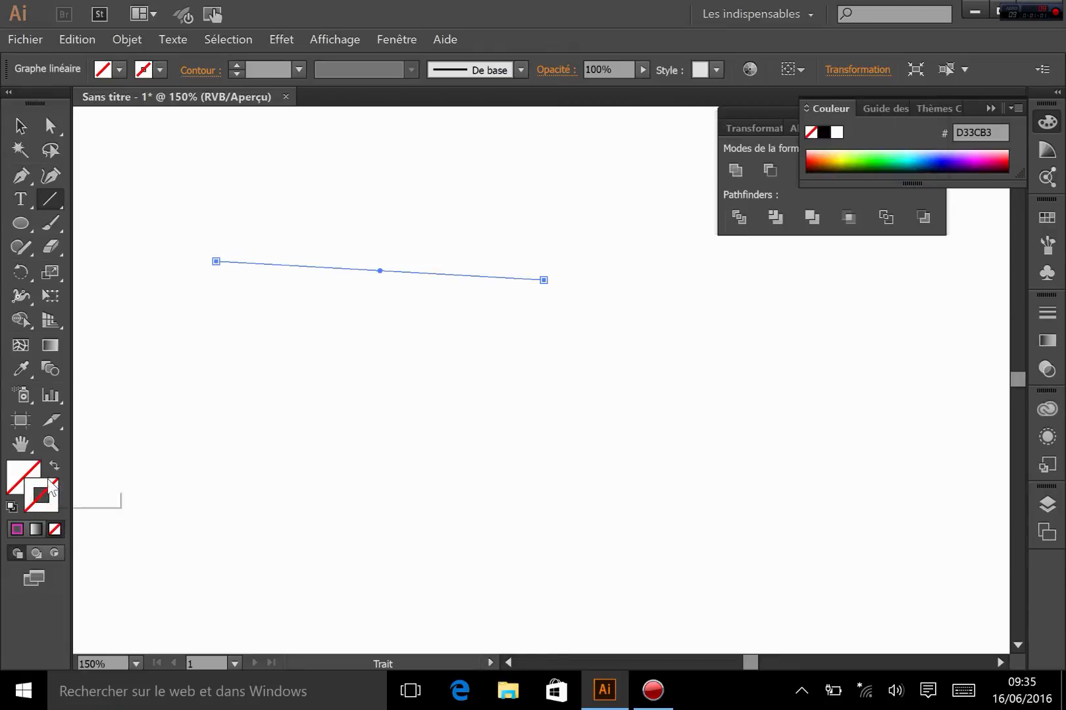
pyautogui.doubleClick(51, 500)
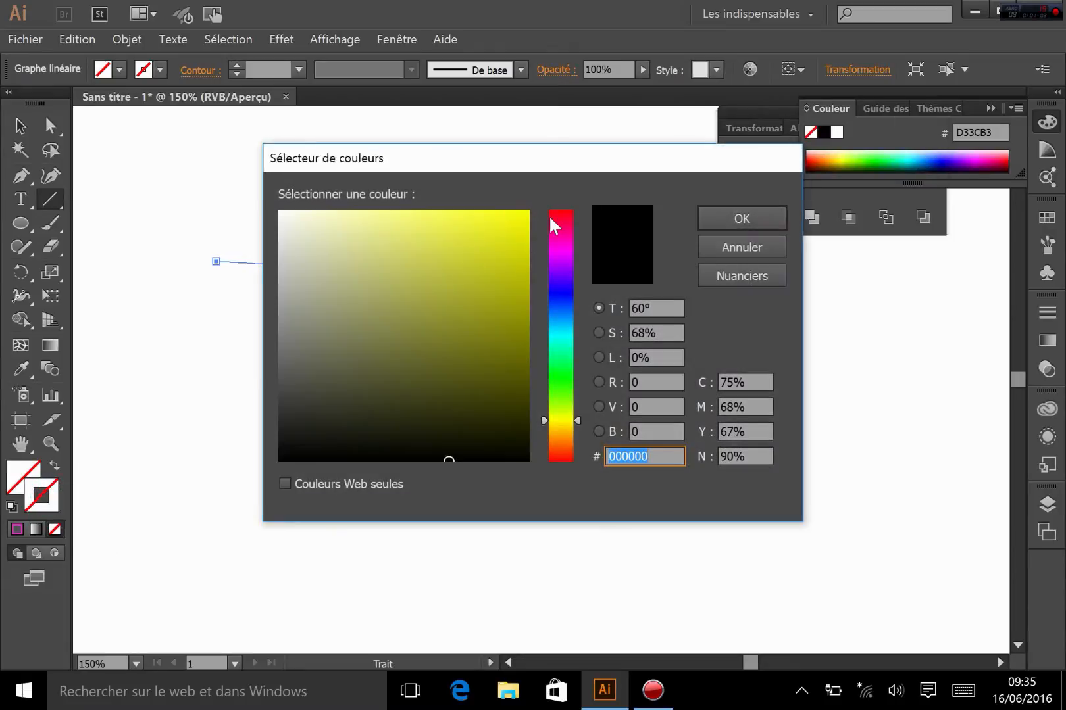
pyautogui.click(508, 235)
pyautogui.click(752, 227)
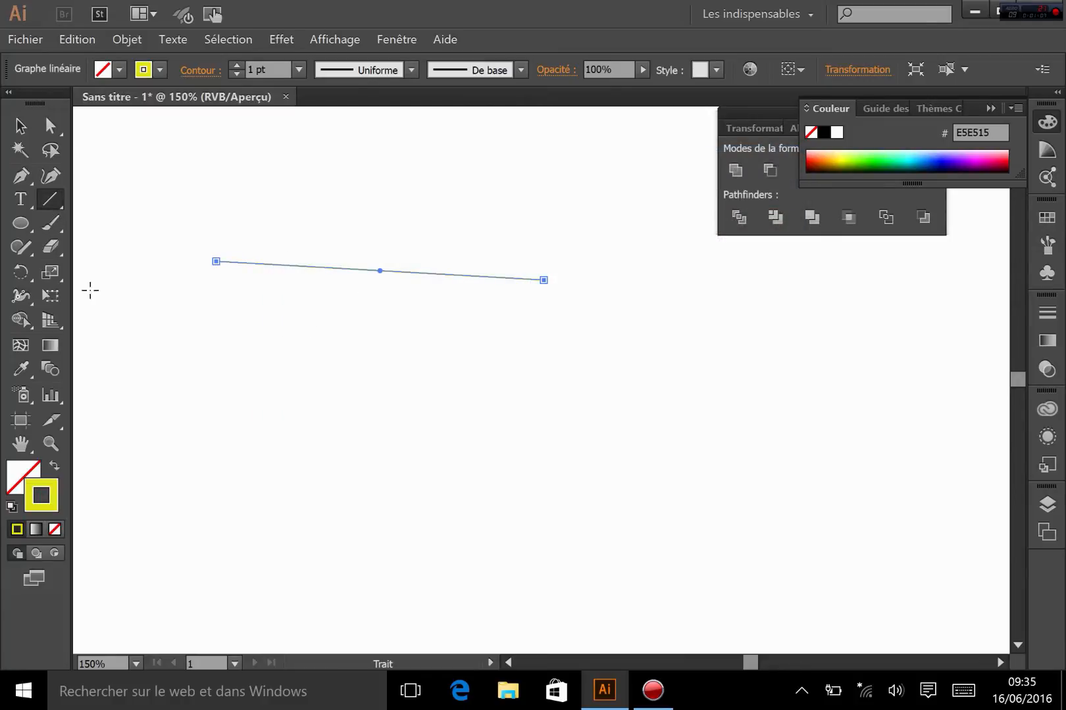
# Set the yellow line's stroke weight to 9 pt
pyautogui.click(236, 65)
pyautogui.click(237, 65)
pyautogui.click(236, 65)
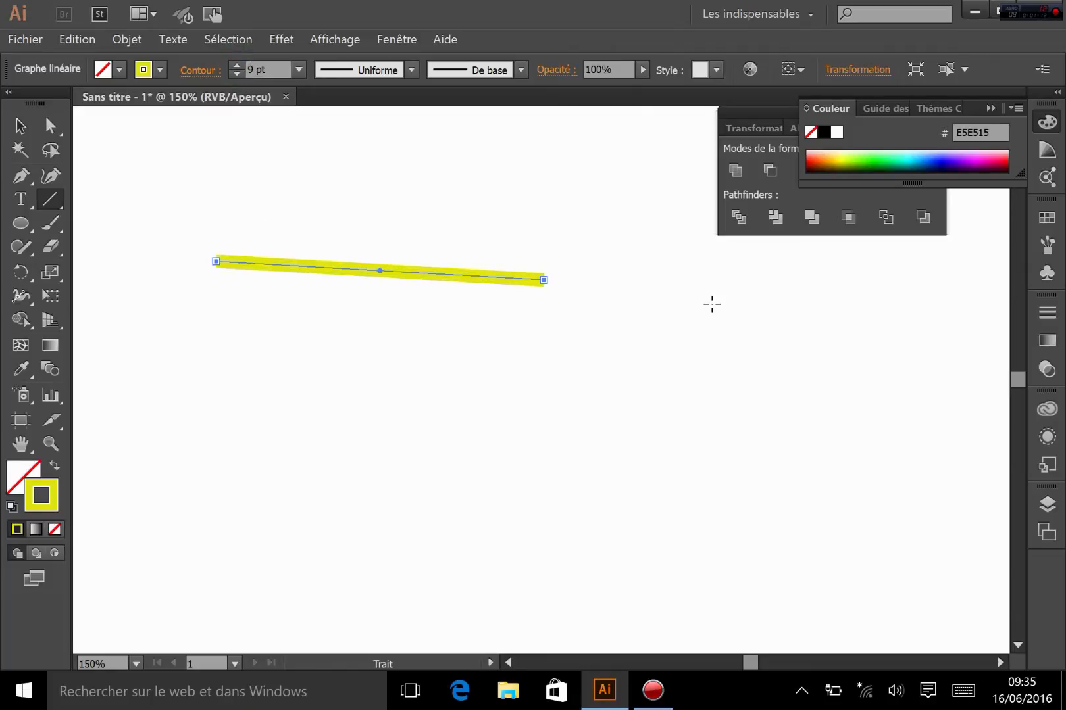
# Delete the straight yellow line to clear the artboard
pyautogui.moveTo(189, 206); pyautogui.dragTo(547, 220)
pyautogui.press('Delete')
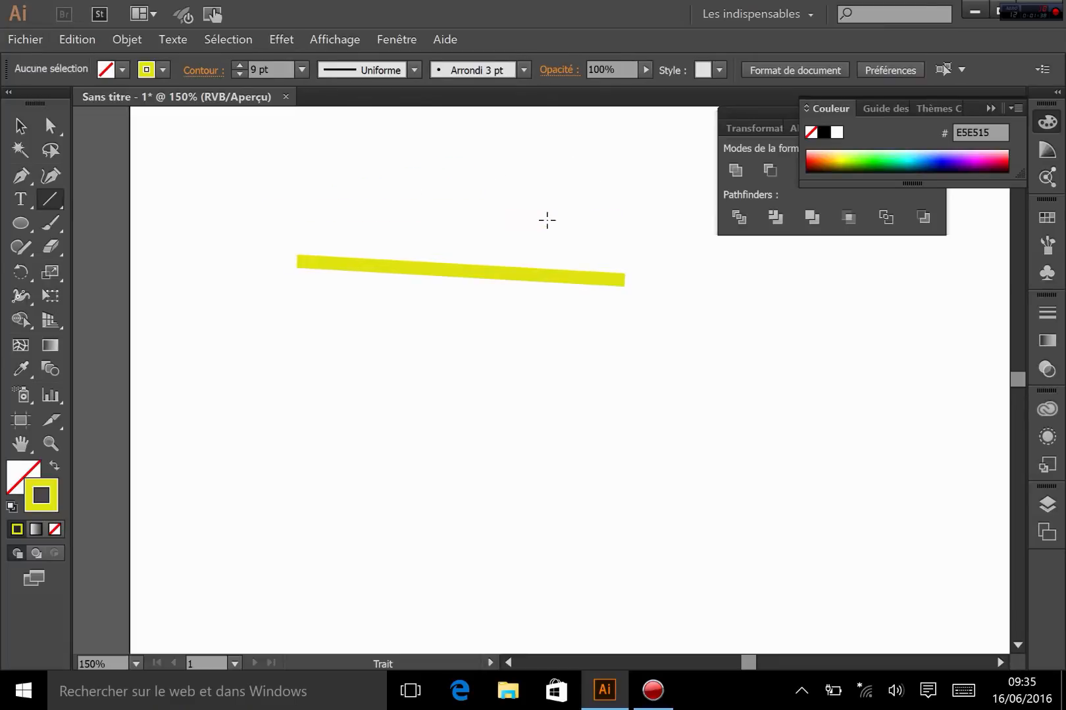
pyautogui.press('v')
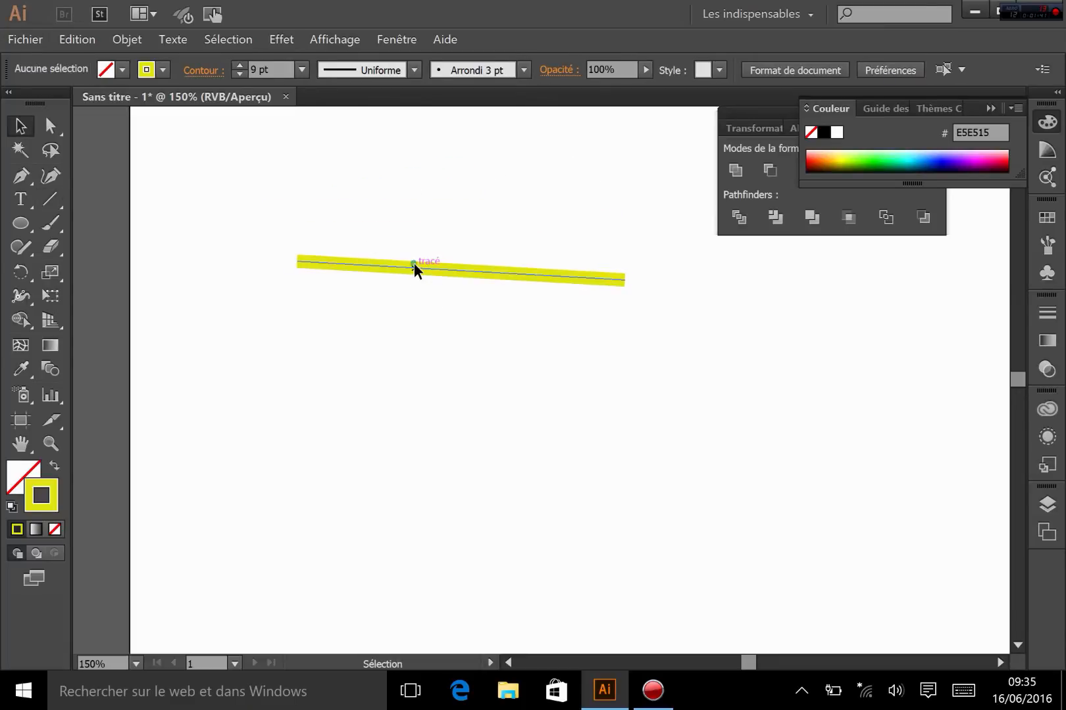
pyautogui.click(413, 263)
pyautogui.press('Delete')
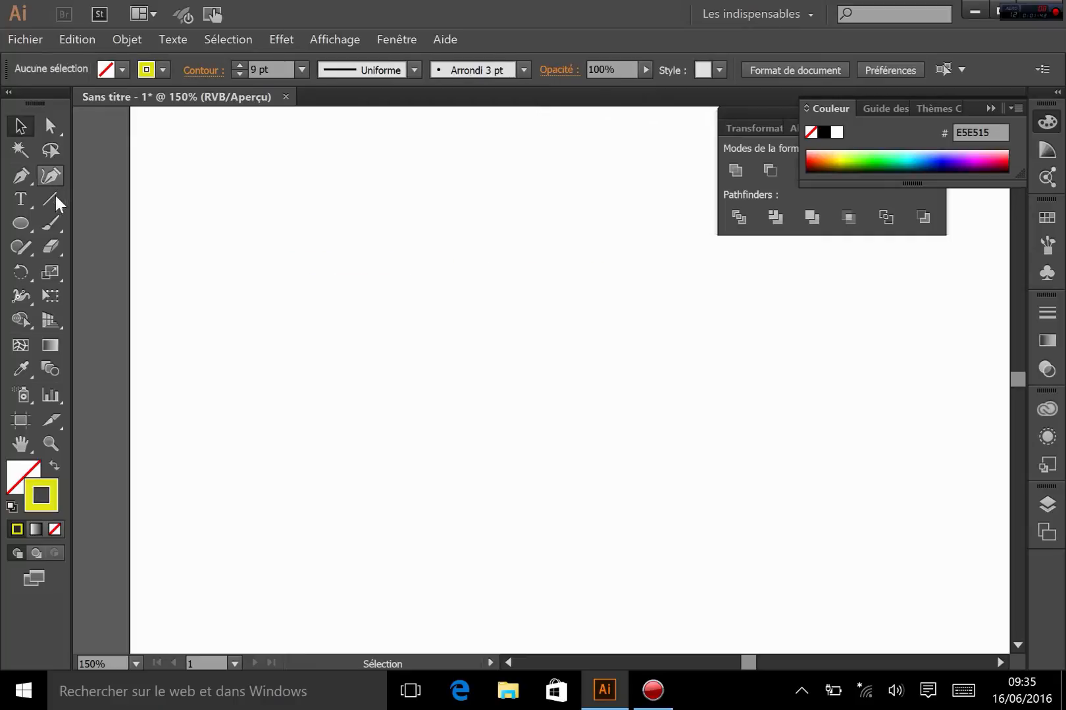
# Draw a downward-curving quarter arc on the artboard with the Arc tool and delete it
pyautogui.moveTo(49, 201); pyautogui.dragTo(109, 221)
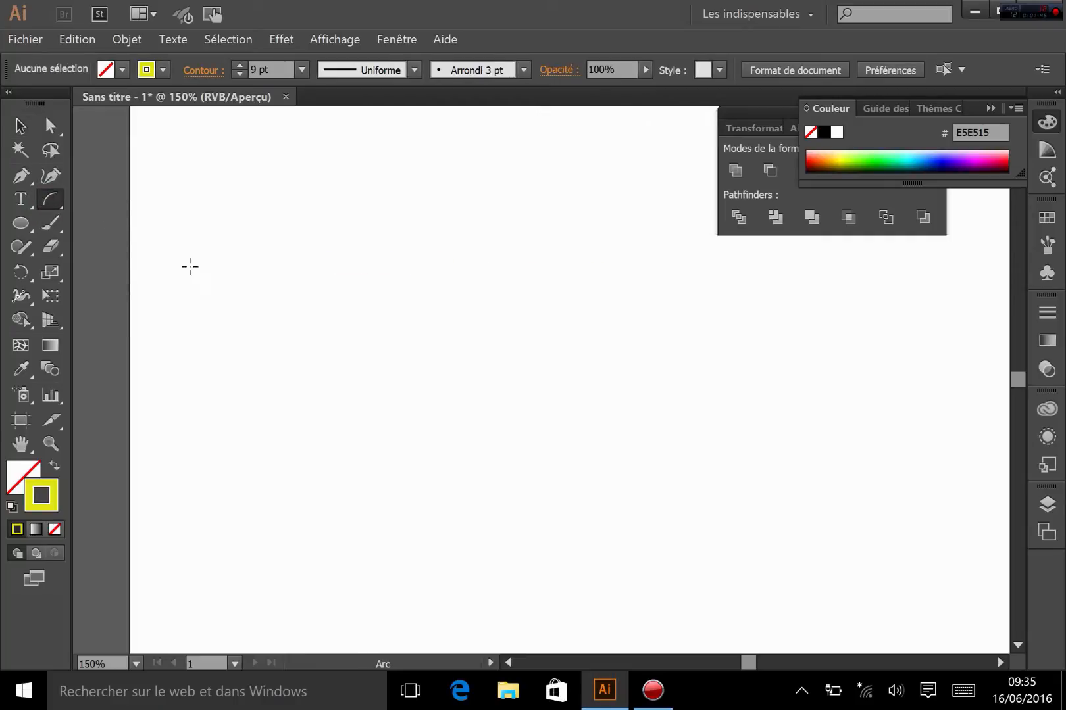
pyautogui.moveTo(247, 296)
pyautogui.mouseDown()
pyautogui.moveTo(406, 276)
pyautogui.moveTo(300, 142)
pyautogui.moveTo(445, 150)
pyautogui.moveTo(409, 147)
pyautogui.moveTo(379, 370)
pyautogui.moveTo(431, 485)
pyautogui.moveTo(517, 447)
pyautogui.moveTo(437, 456)
pyautogui.mouseUp()
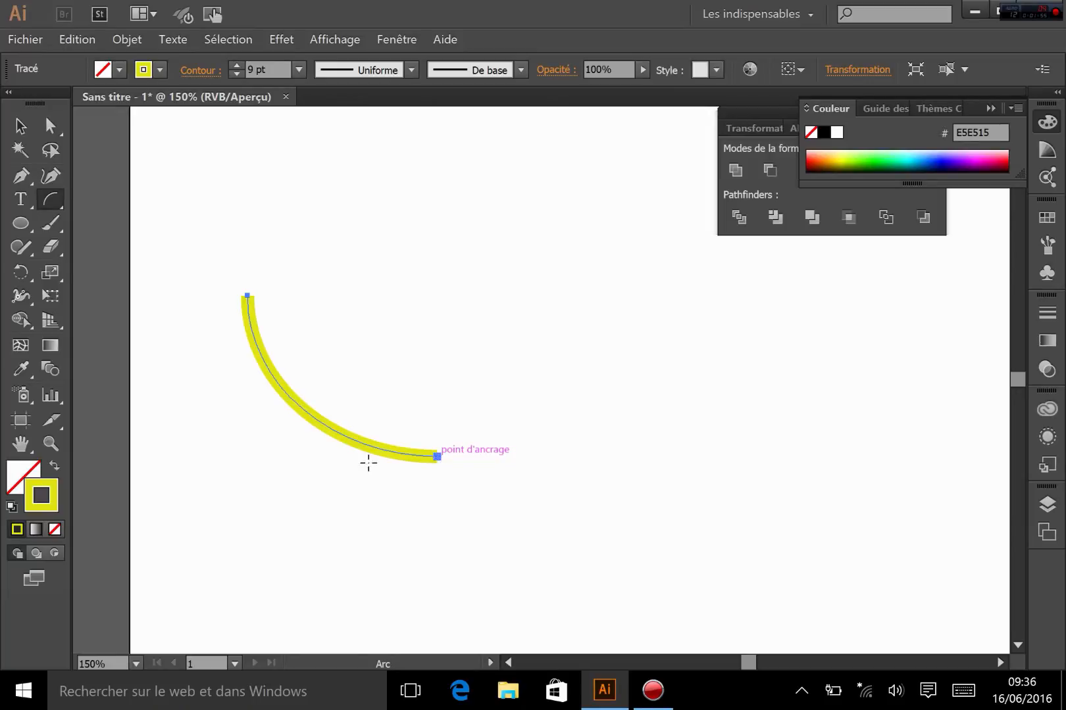
pyautogui.press('Delete')
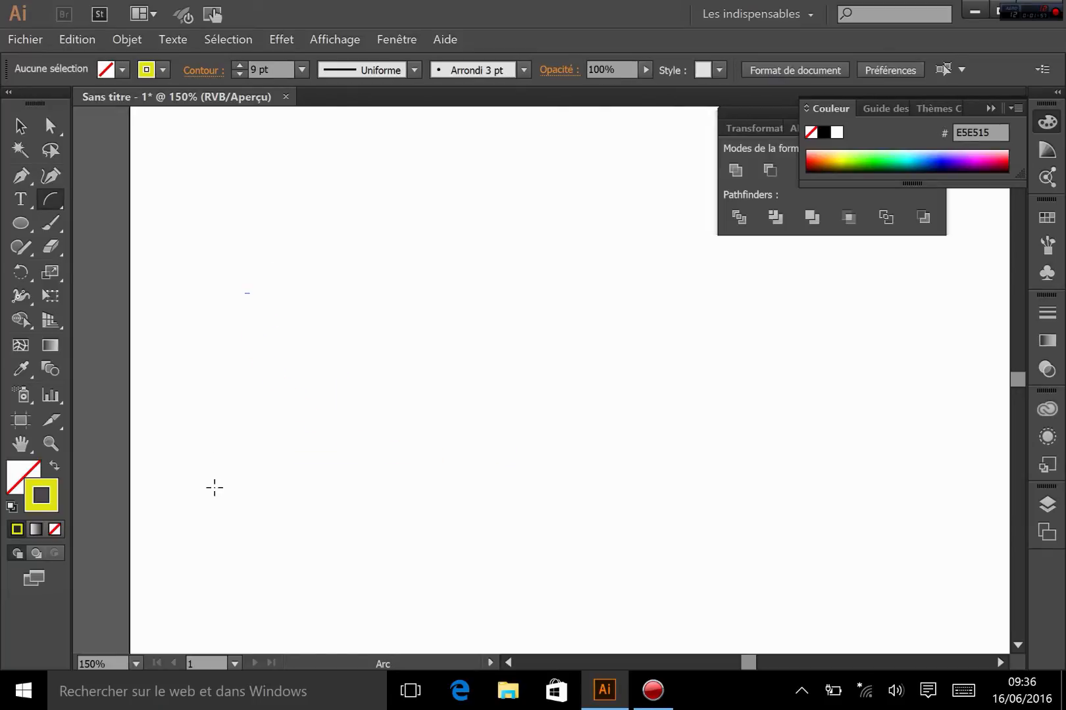
# Draw a spiral freehand on the artboard with the Spiral tool and delete it
pyautogui.moveTo(51, 196); pyautogui.dragTo(172, 249)
pyautogui.moveTo(304, 273)
pyautogui.mouseDown()
pyautogui.moveTo(514, 340)
pyautogui.moveTo(451, 292)
pyautogui.moveTo(468, 288)
pyautogui.moveTo(452, 297)
pyautogui.moveTo(375, 292)
pyautogui.moveTo(518, 297)
pyautogui.moveTo(450, 276)
pyautogui.mouseUp()
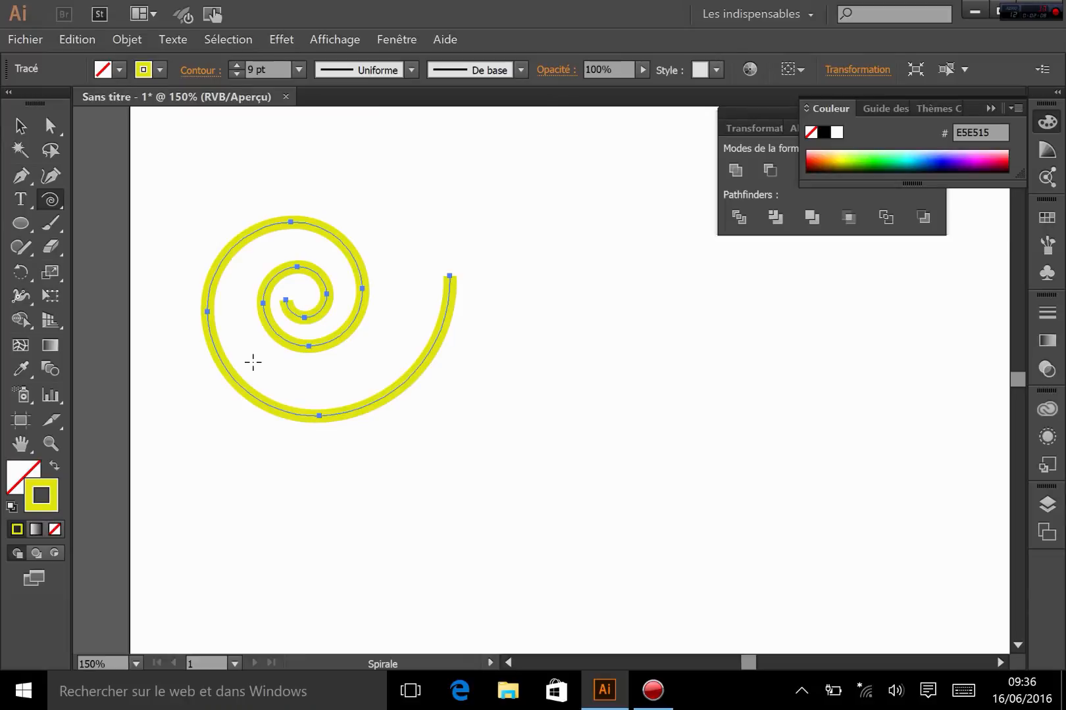
pyautogui.press('Delete')
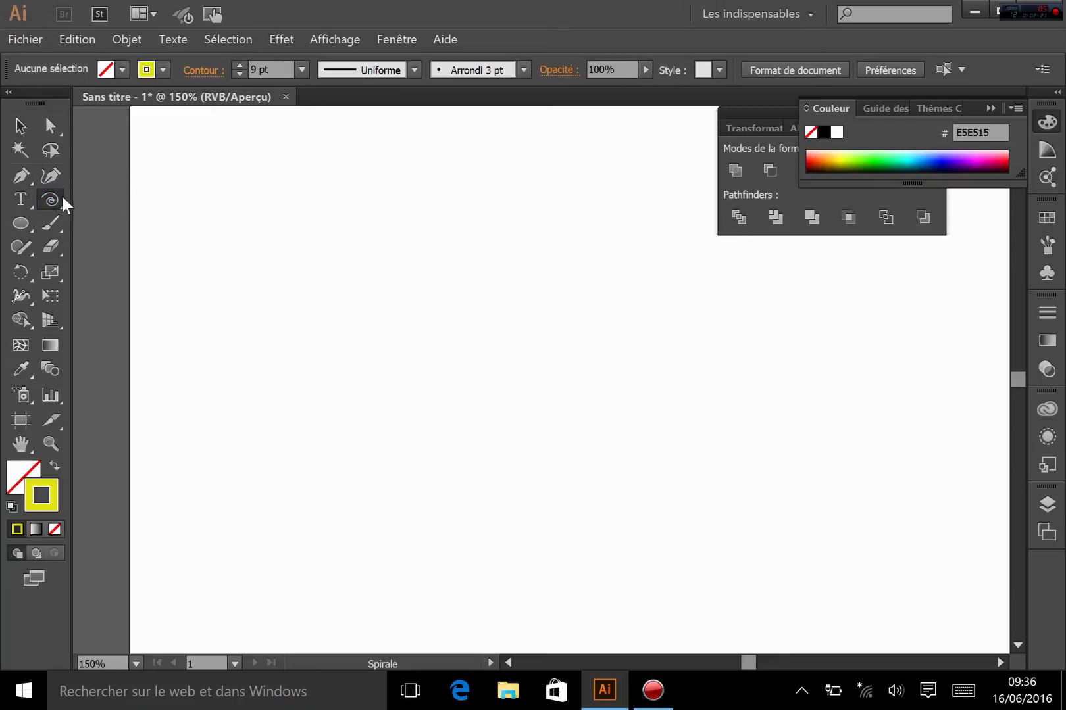
# Create a spiral by values with 80% decay and 23 segments, and delete it
pyautogui.click(359, 298)
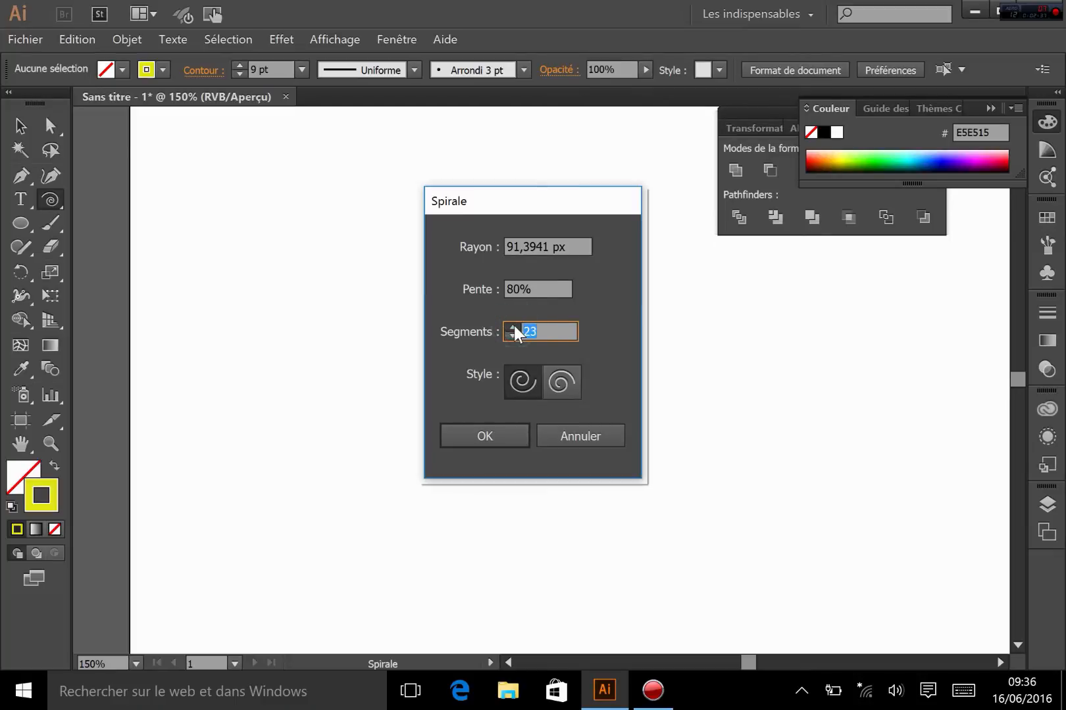
pyautogui.click(492, 444)
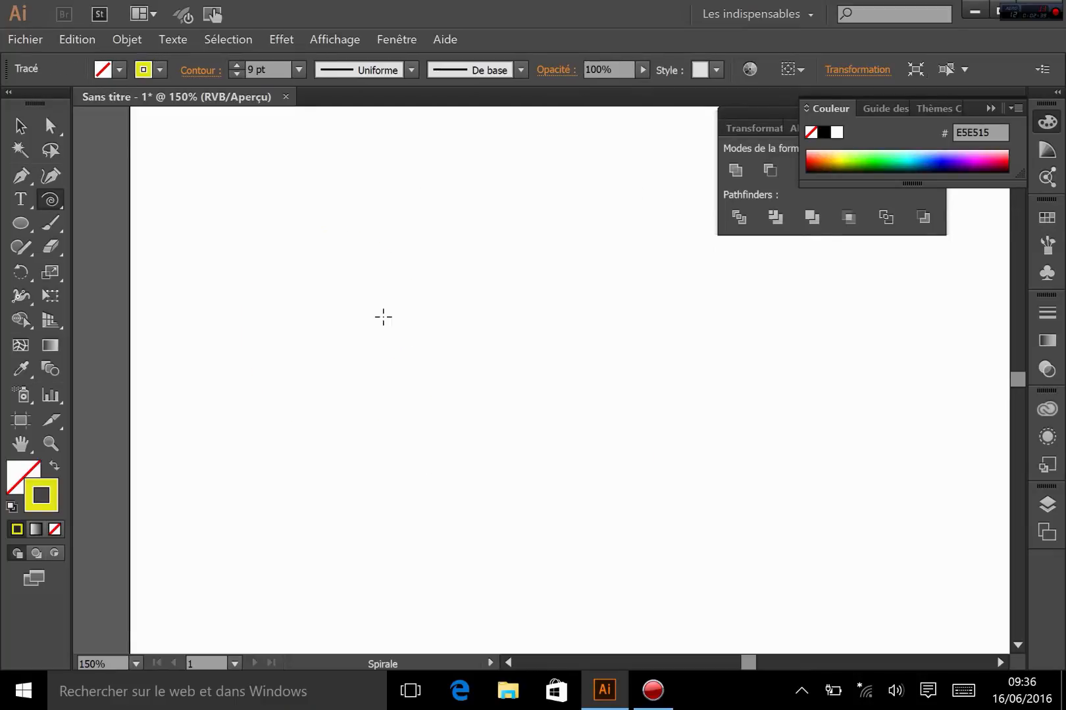
pyautogui.click(32, 130)
pyautogui.click(153, 195)
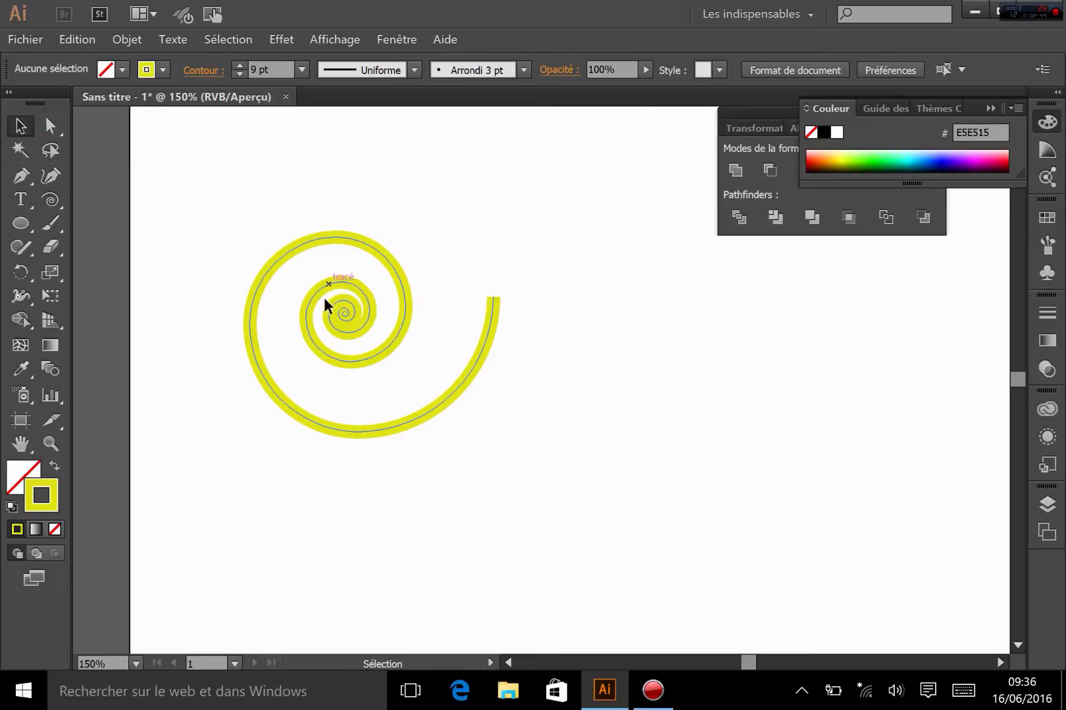
pyautogui.click(343, 315)
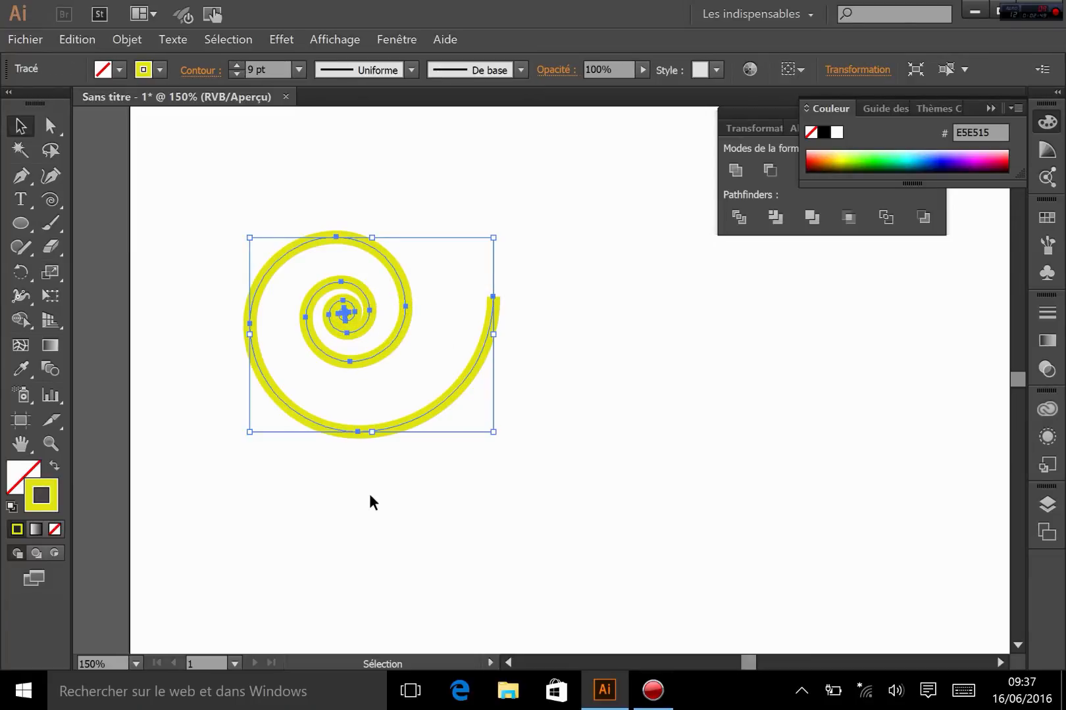
pyautogui.press('Delete')
# Draw a six-by-six rectangular grid on the artboard with the Rectangular Grid tool and delete it
pyautogui.click(52, 200)
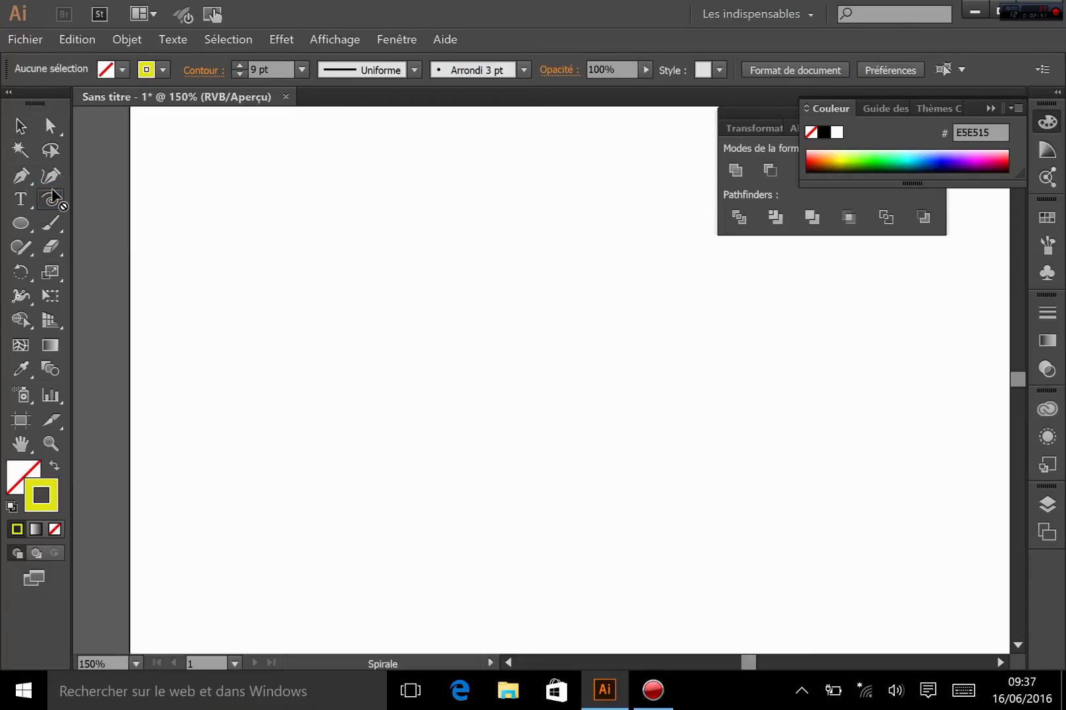
pyautogui.click(49, 202)
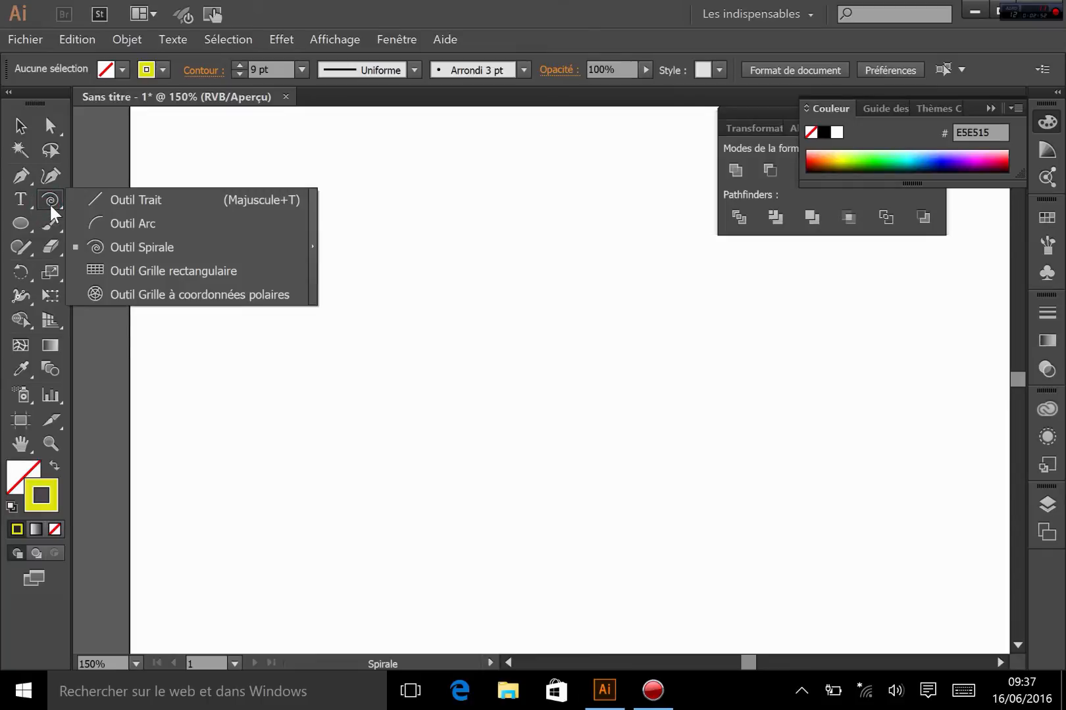
pyautogui.click(156, 269)
pyautogui.moveTo(252, 216)
pyautogui.mouseDown()
pyautogui.moveTo(294, 393)
pyautogui.moveTo(443, 482)
pyautogui.moveTo(535, 486)
pyautogui.mouseUp()
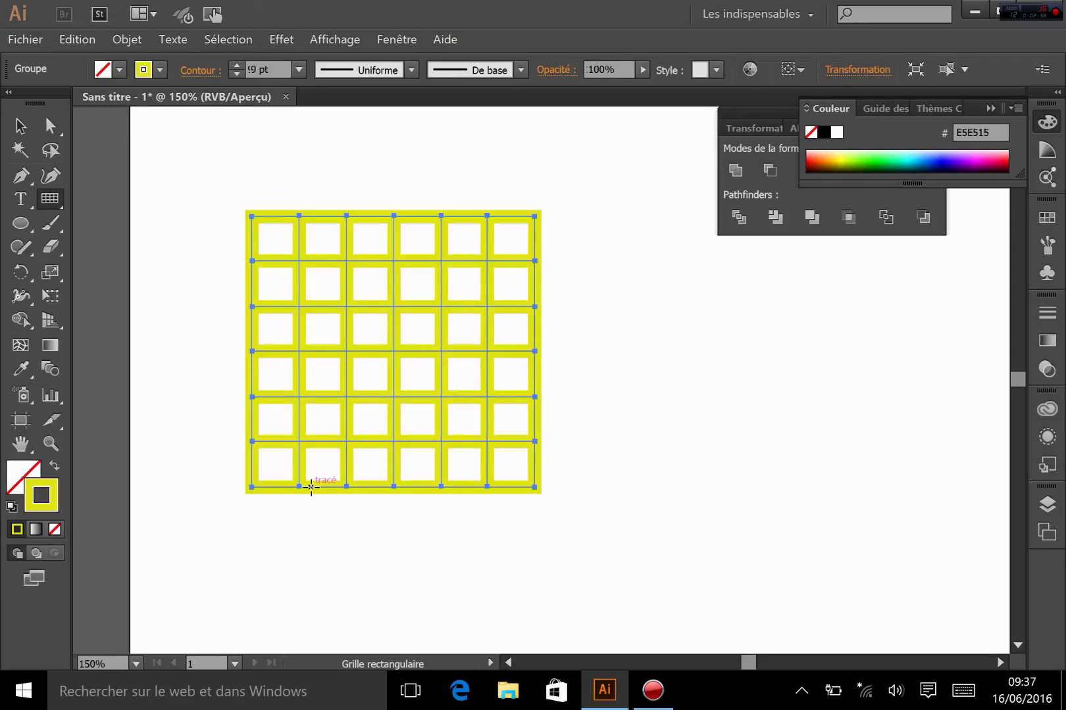
pyautogui.press('Delete')
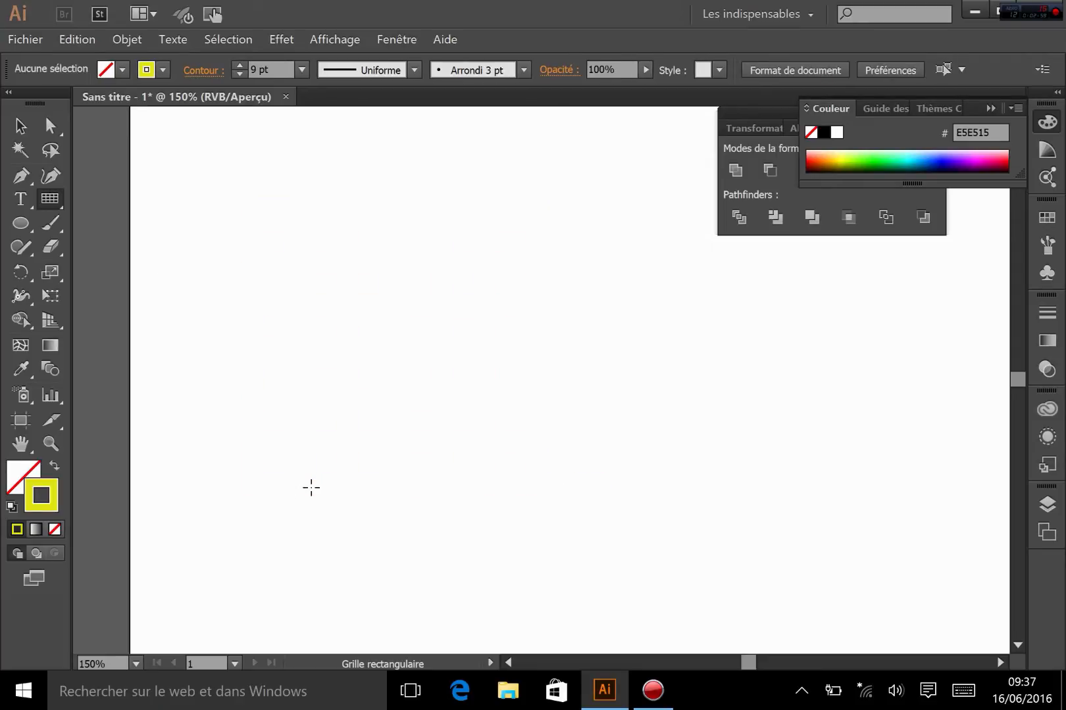
# Configure the Rectangular Grid tool to use 1 horizontal divider and 1 vertical divider
pyautogui.doubleClick(49, 200)
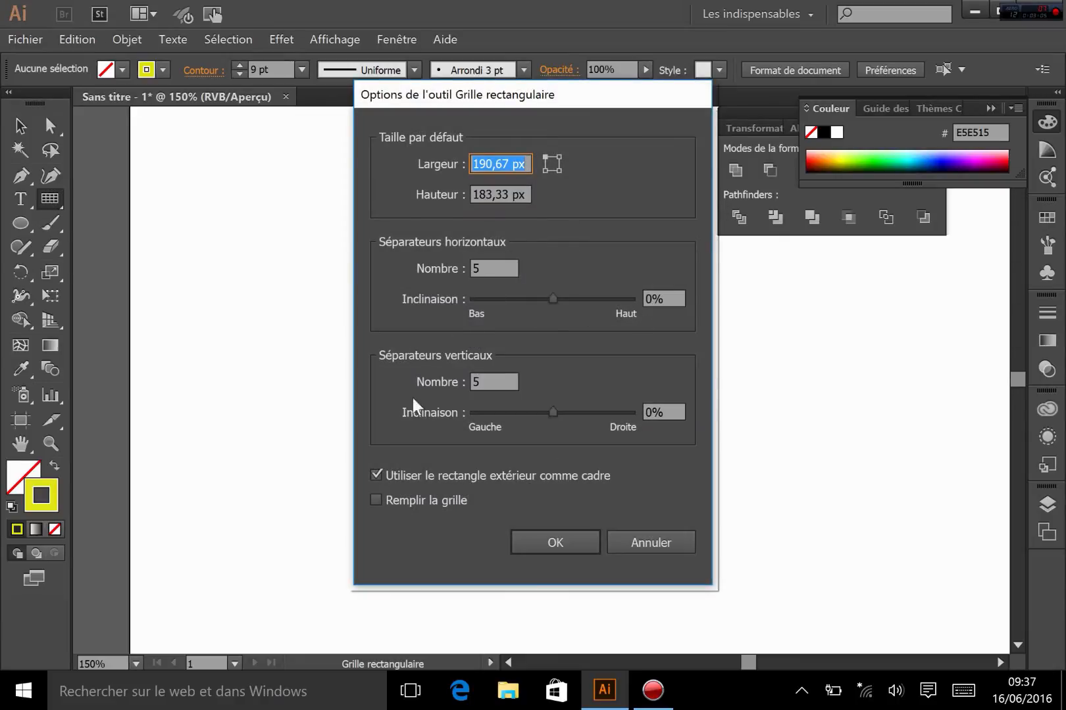
pyautogui.click(490, 269)
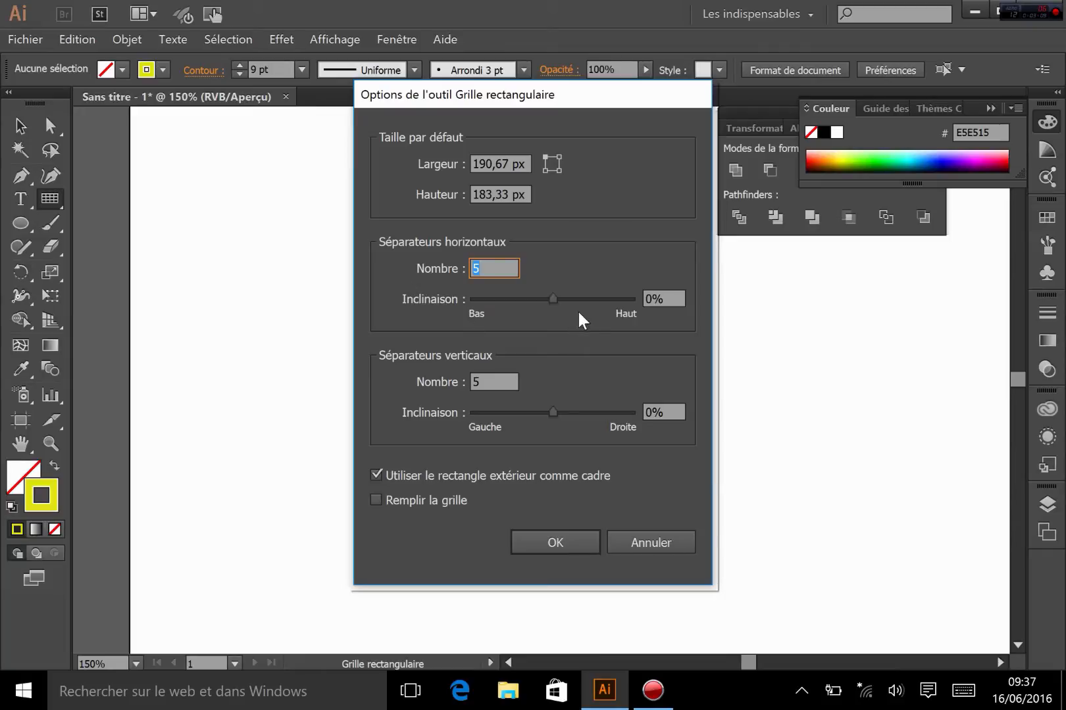
pyautogui.write('1')
pyautogui.click(493, 382)
pyautogui.write('1')
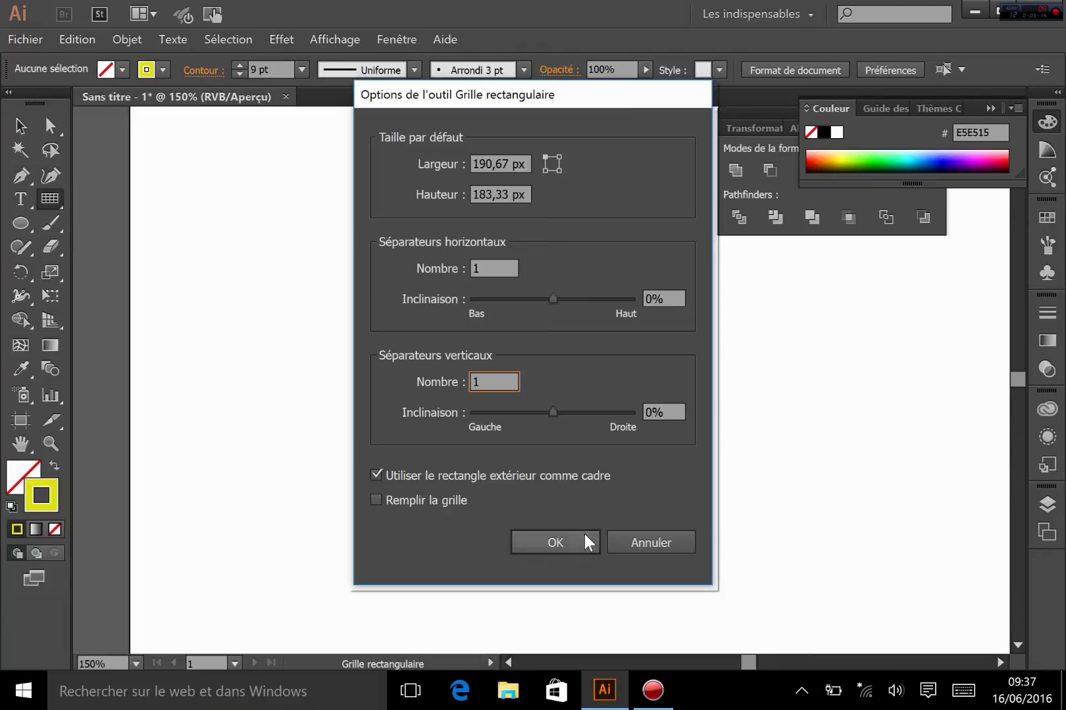
pyautogui.click(568, 541)
# Draw a two-by-two rectangular grid on the artboard and delete it
pyautogui.moveTo(273, 282); pyautogui.dragTo(546, 530)
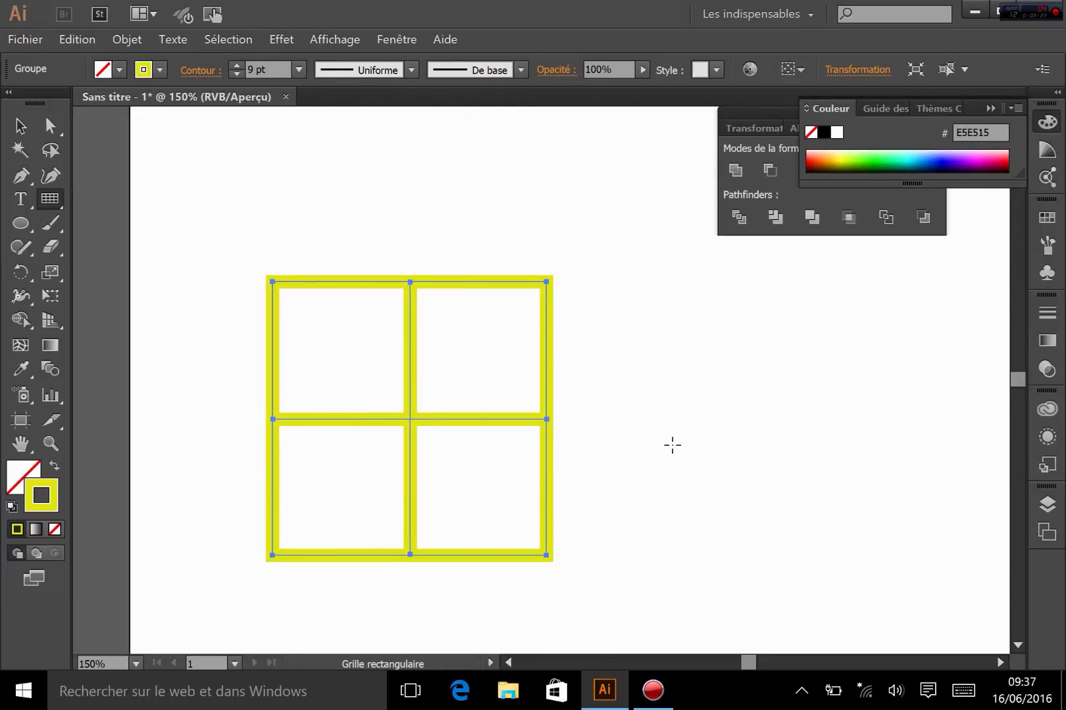
pyautogui.press('Delete')
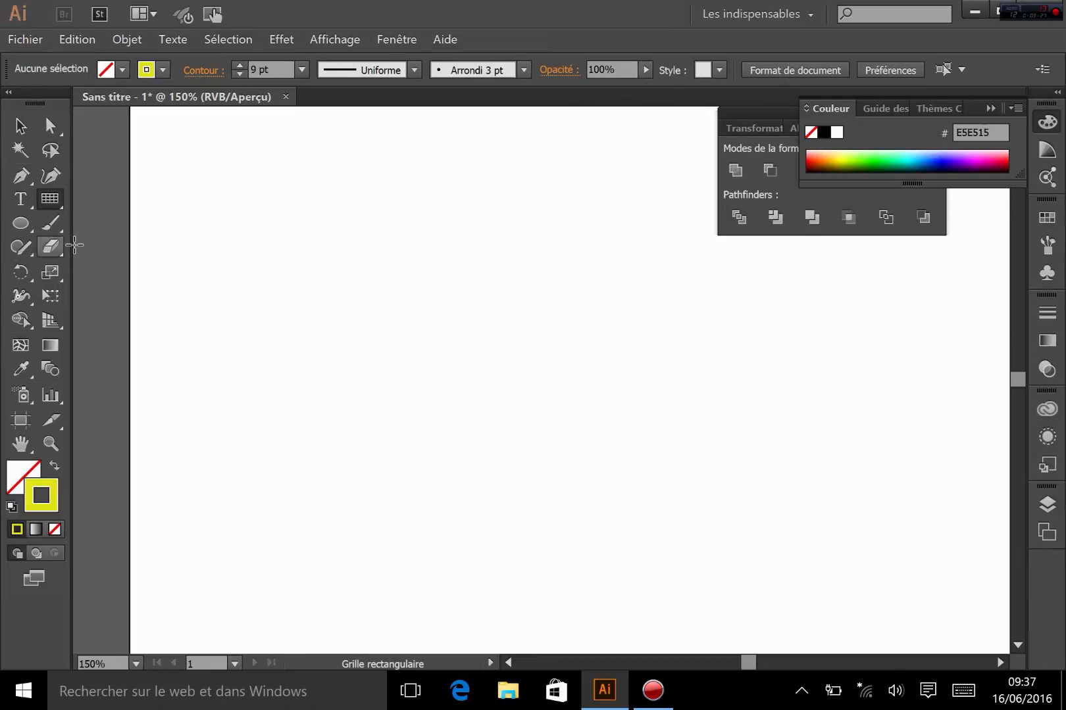
# Draw a circular grid on the artboard with the Polar Grid tool
pyautogui.click(46, 203)
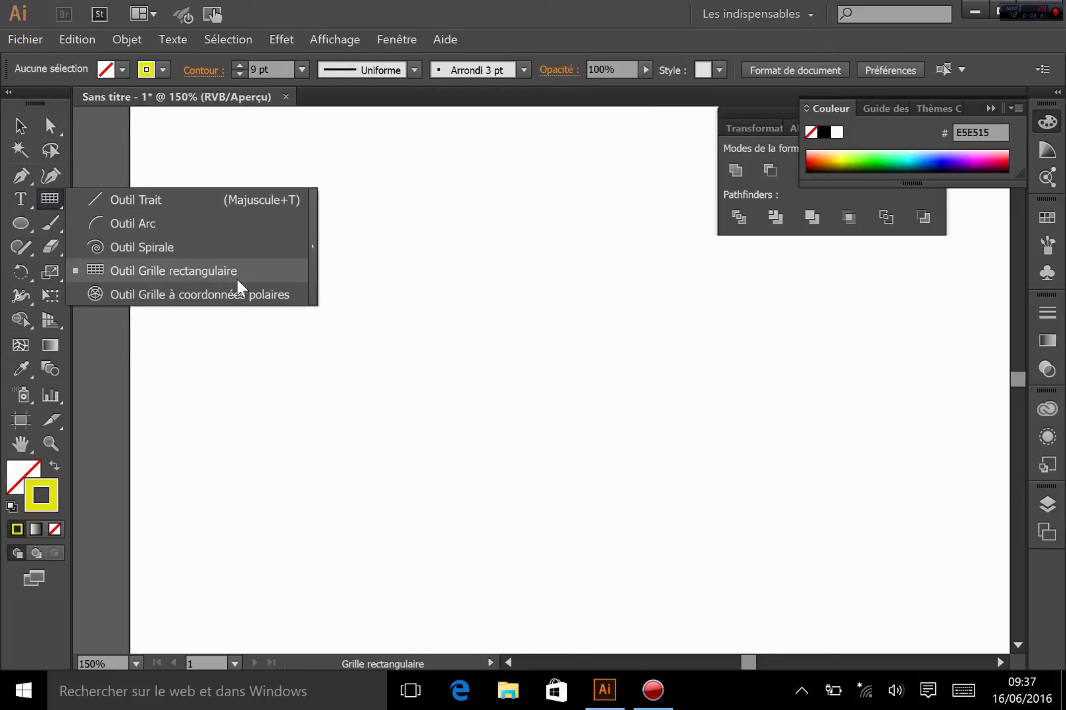
pyautogui.click(210, 290)
pyautogui.moveTo(286, 219)
pyautogui.mouseDown()
pyautogui.moveTo(387, 362)
pyautogui.moveTo(576, 433)
pyautogui.moveTo(545, 475)
pyautogui.moveTo(554, 478)
pyautogui.mouseUp()
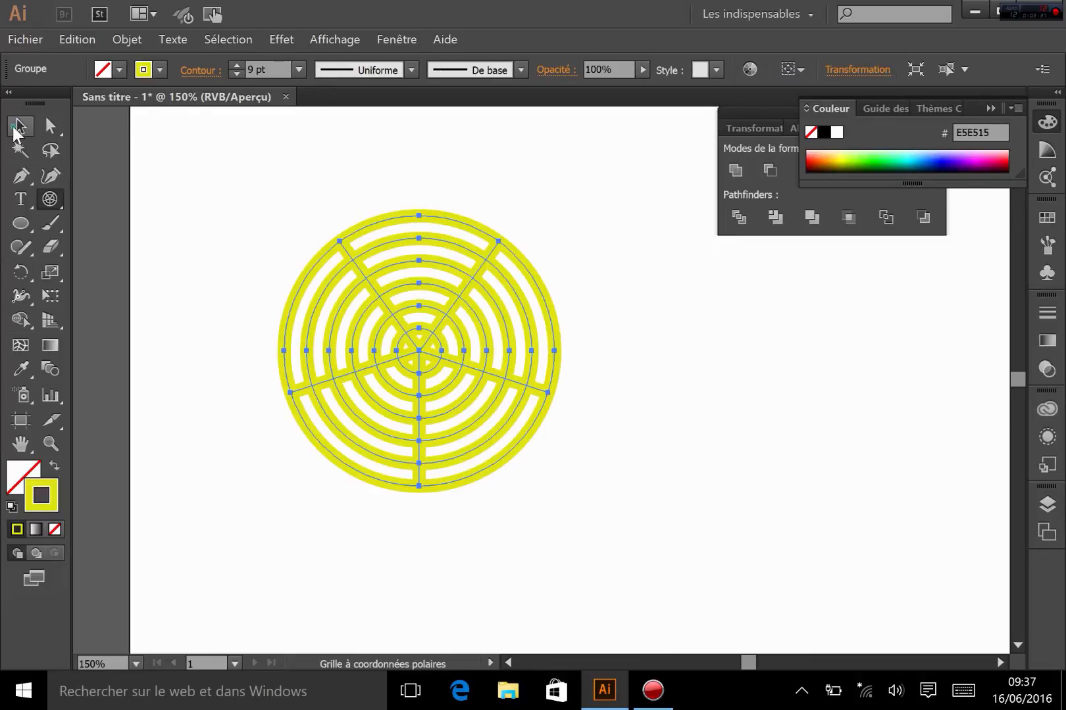
pyautogui.click(20, 125)
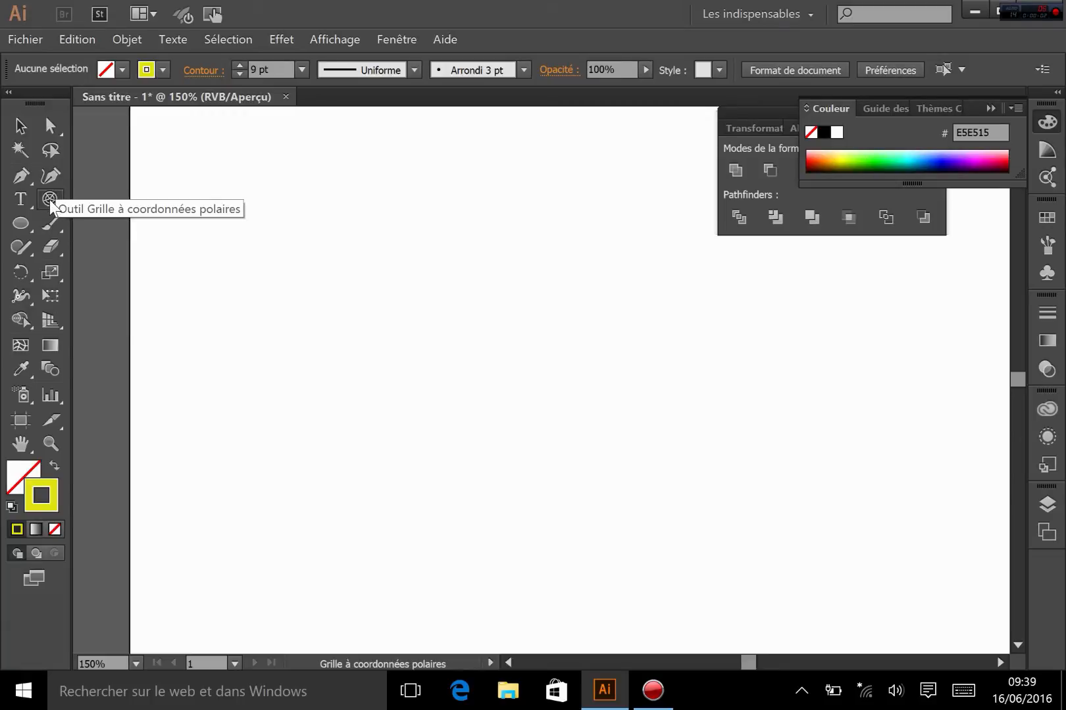
# Configure the Polar Grid tool to use 2 concentric dividers and 10 radial dividers
pyautogui.doubleClick(49, 199)
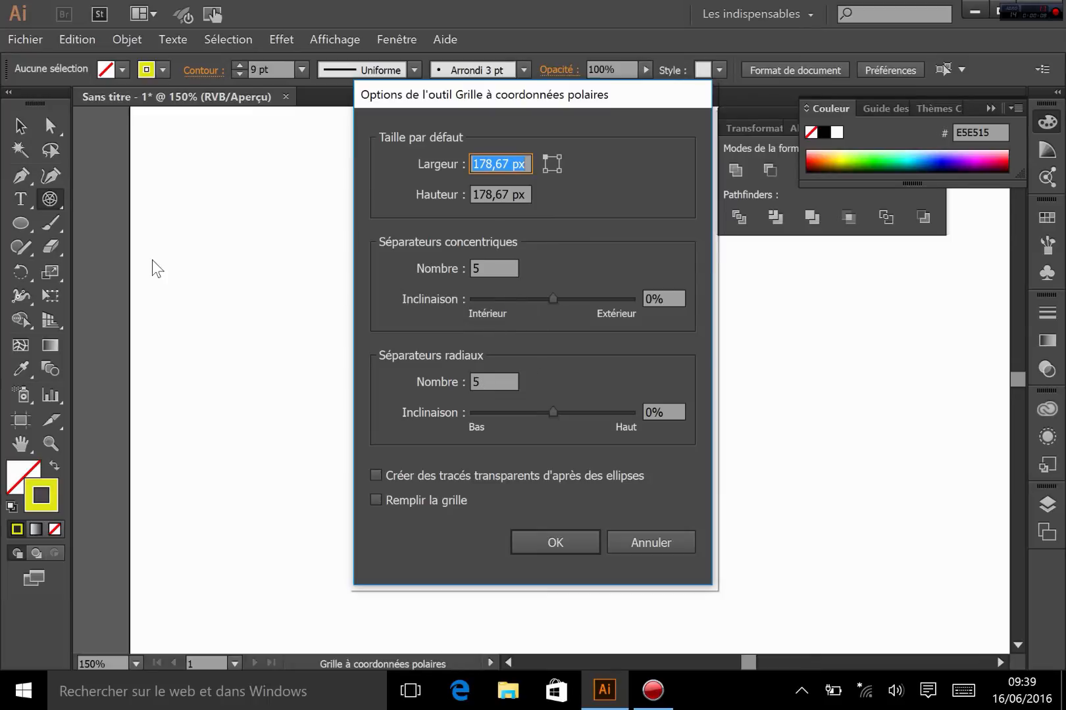
pyautogui.click(484, 265)
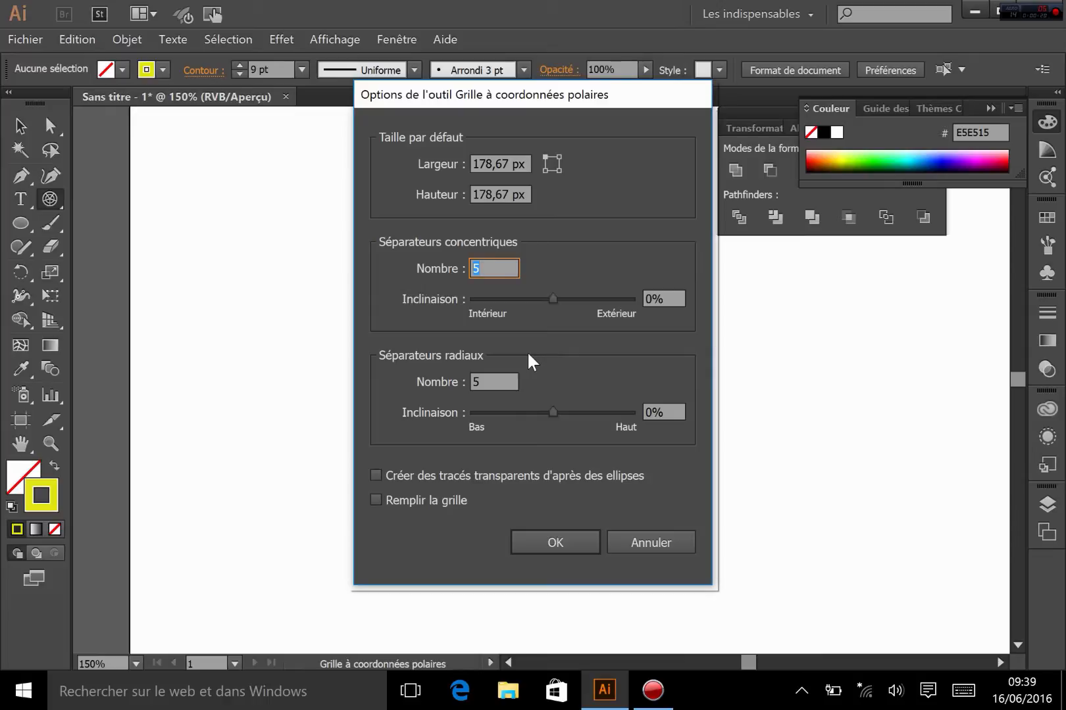
pyautogui.write('2')
pyautogui.click(484, 378)
pyautogui.click(553, 543)
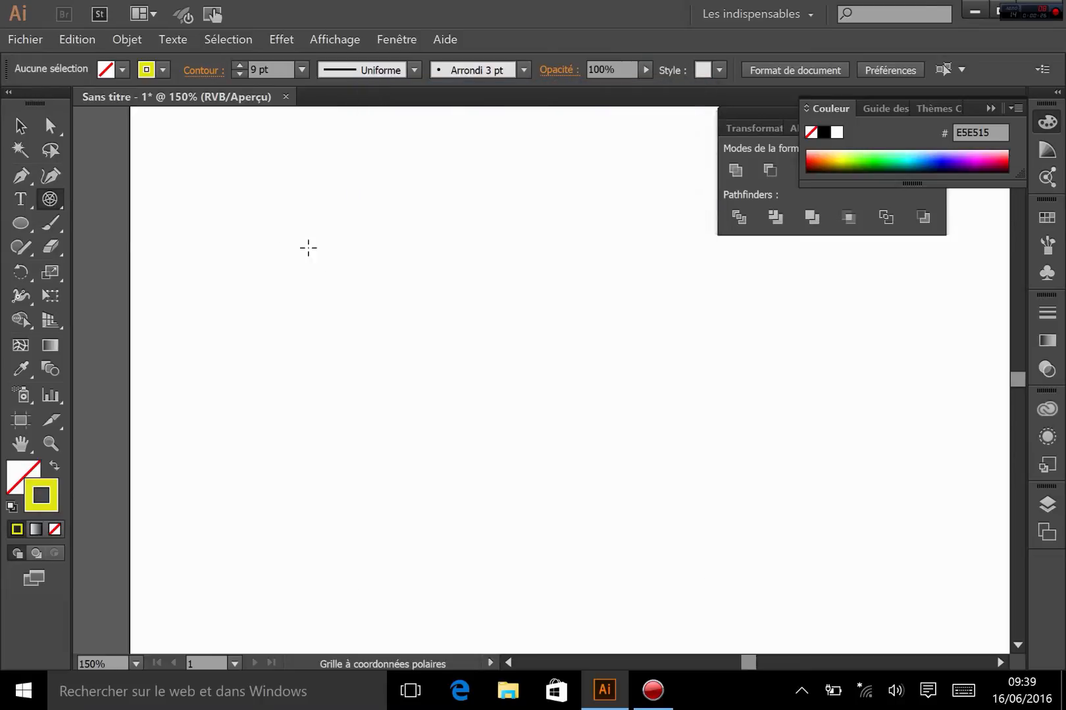
# Draw a circular grid with three rings and ten spokes on the artboard and delete it
pyautogui.moveTo(303, 245); pyautogui.dragTo(555, 499)
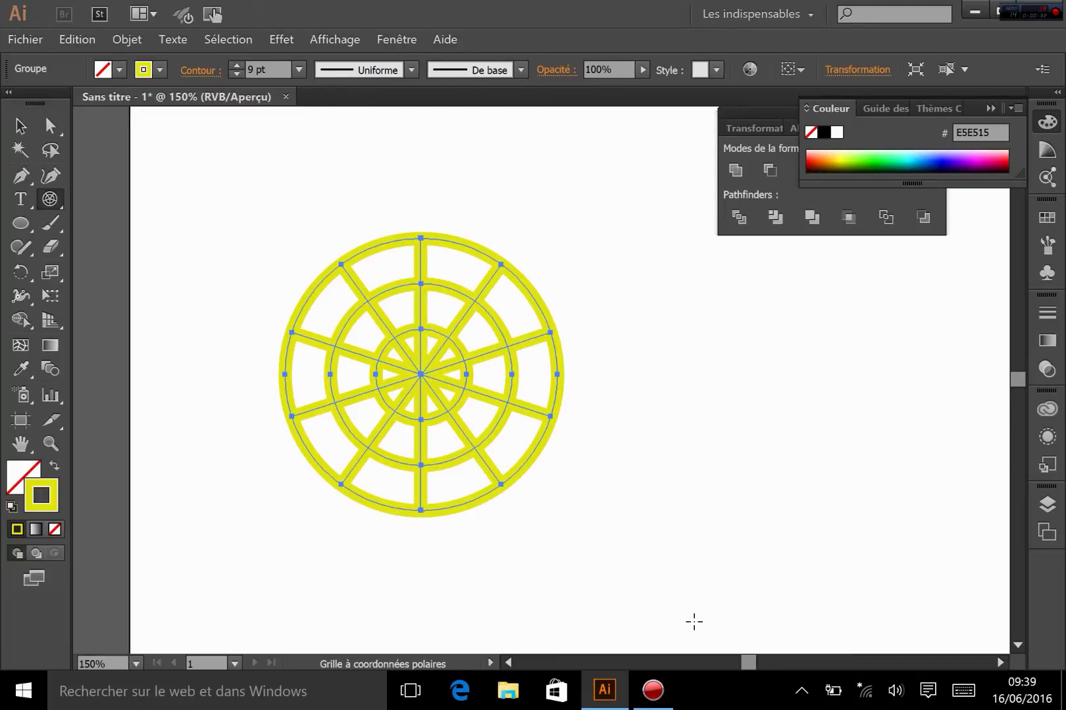
pyautogui.press('Delete')
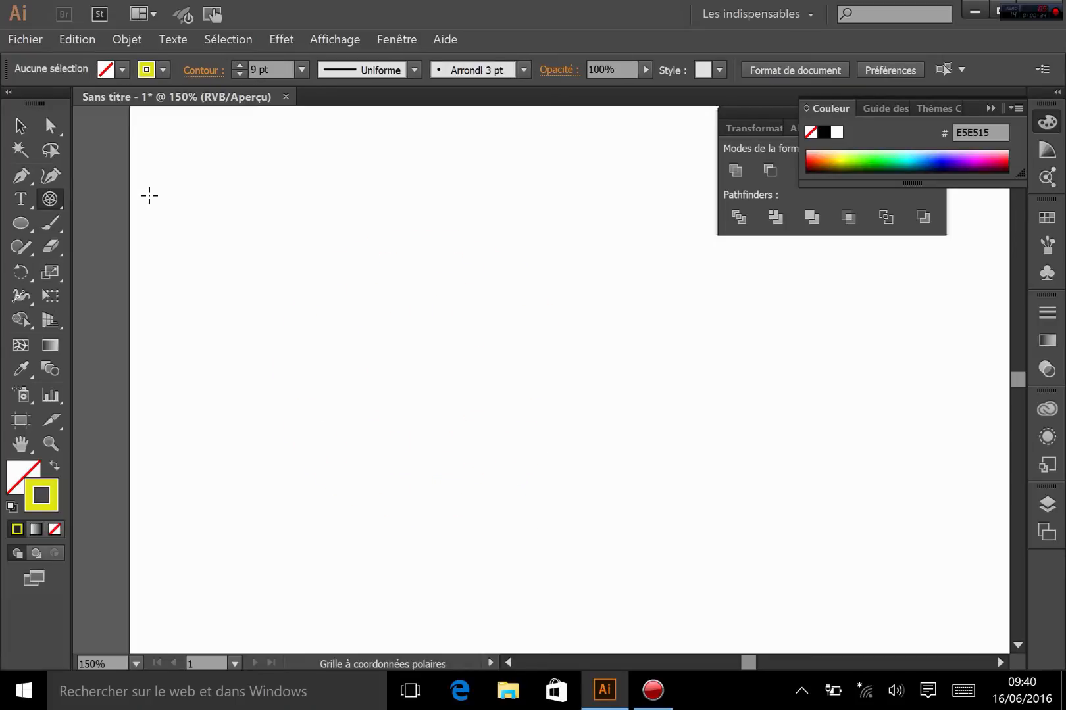
# Draw a large spiral in the upper part of the artboard with the Spiral tool
pyautogui.moveTo(58, 201); pyautogui.dragTo(74, 198)
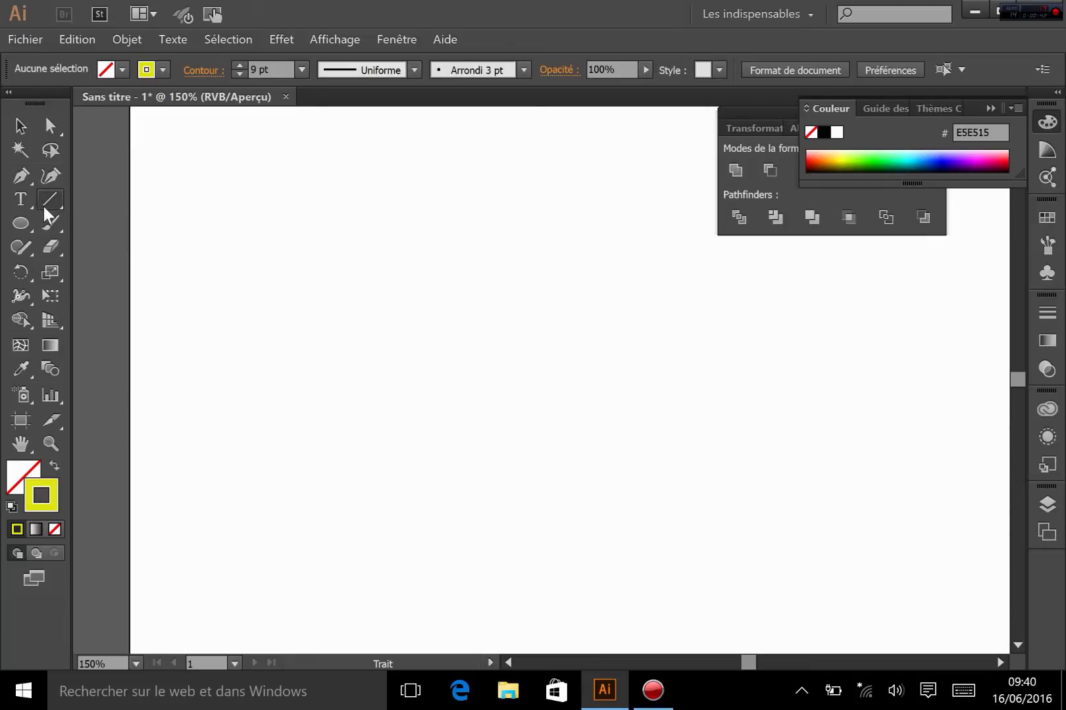
pyautogui.moveTo(50, 201); pyautogui.dragTo(152, 227)
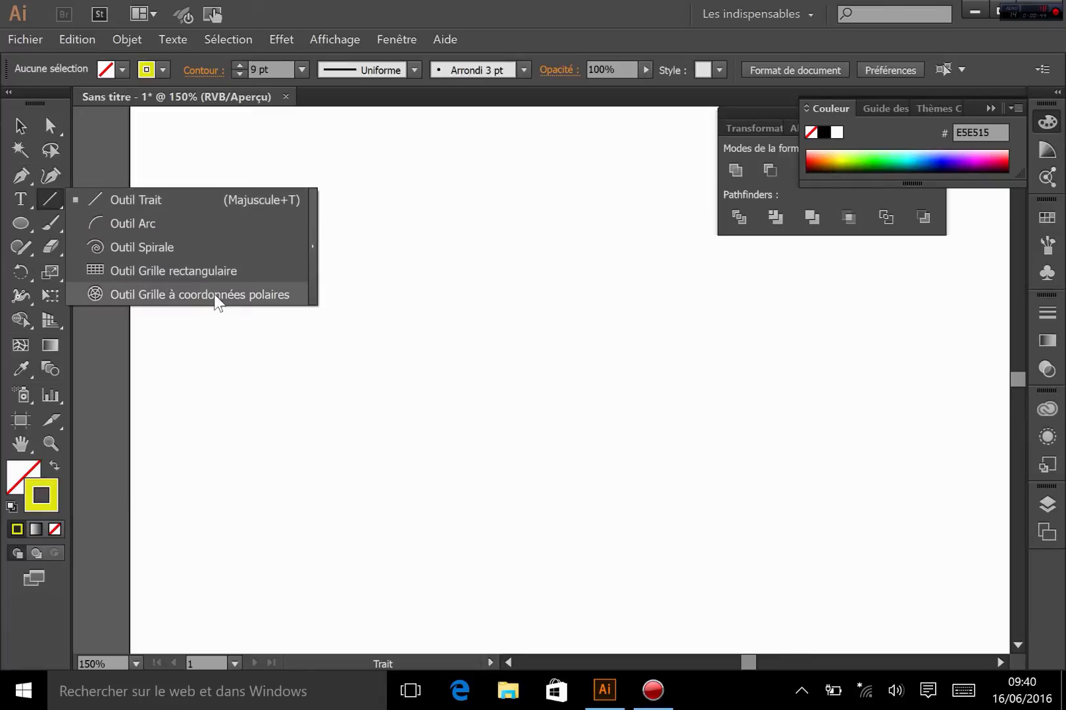
pyautogui.click(142, 247)
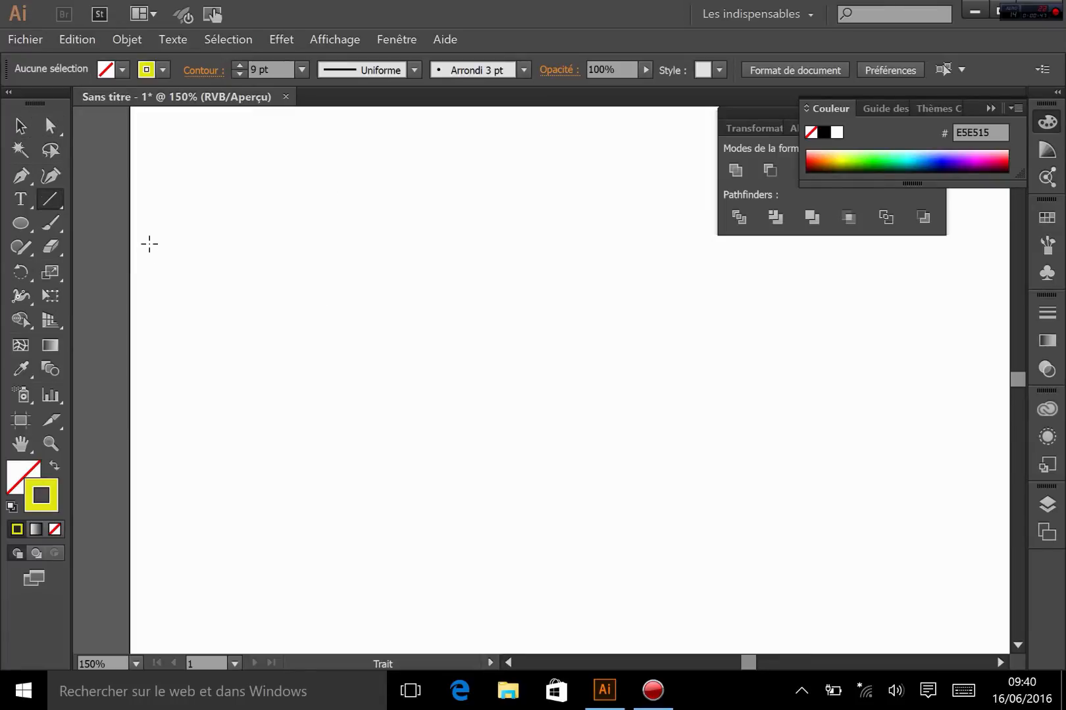
pyautogui.moveTo(255, 260); pyautogui.dragTo(407, 337)
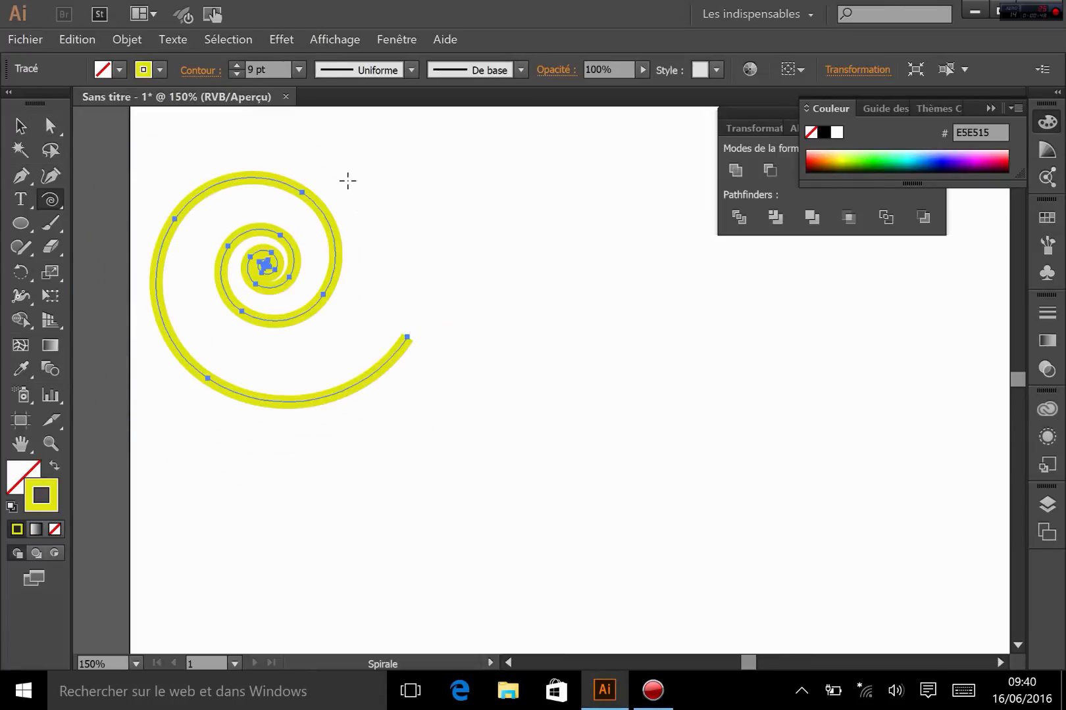
# Fill the spiral with magenta #EF16AC and delete it
pyautogui.doubleClick(23, 473)
pyautogui.moveTo(556, 266); pyautogui.dragTo(564, 238)
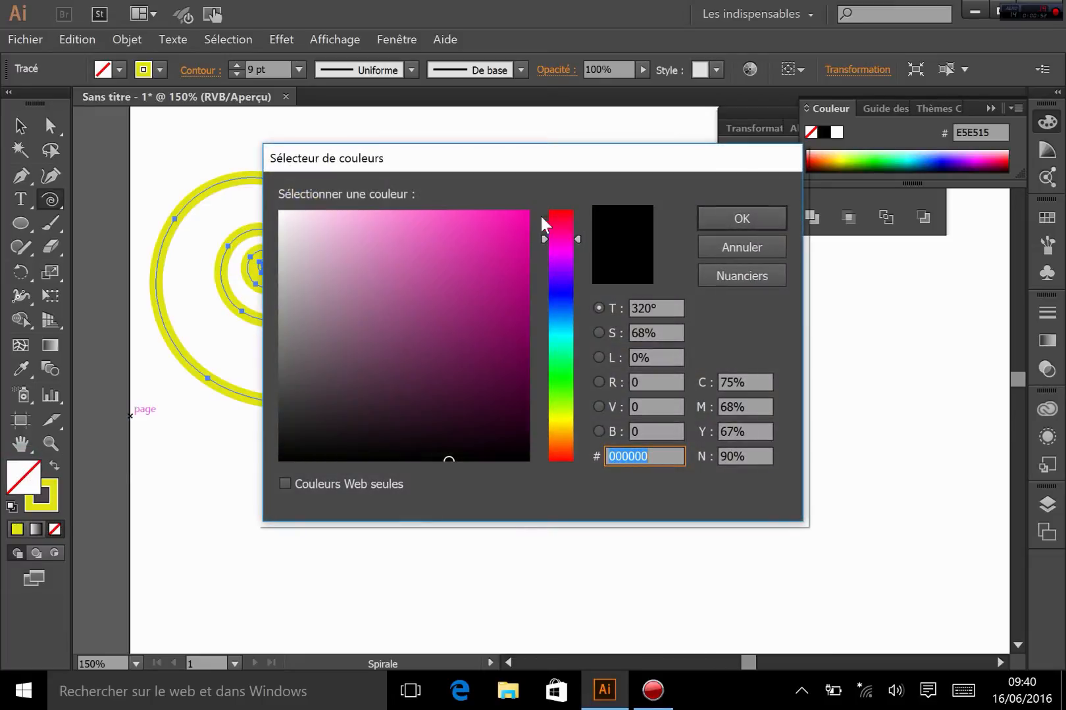
pyautogui.click(506, 225)
pyautogui.click(742, 218)
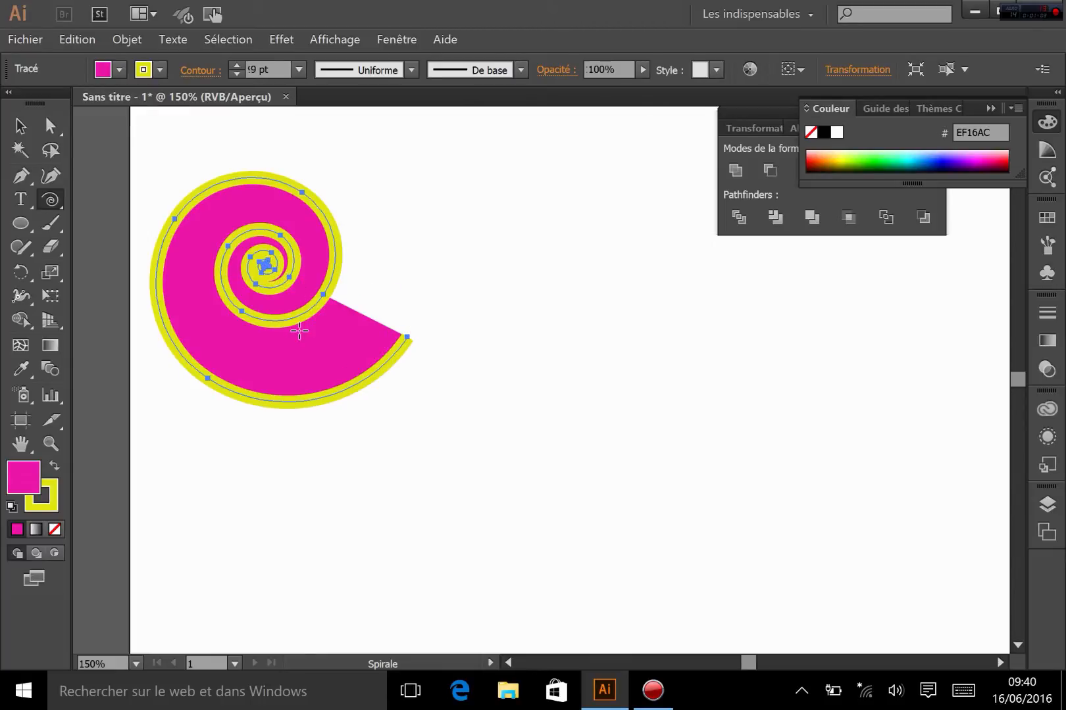
pyautogui.press('Delete')
# Paint a freehand wavy stroke across the upper part of the artboard with the Paintbrush tool
pyautogui.click(21, 125)
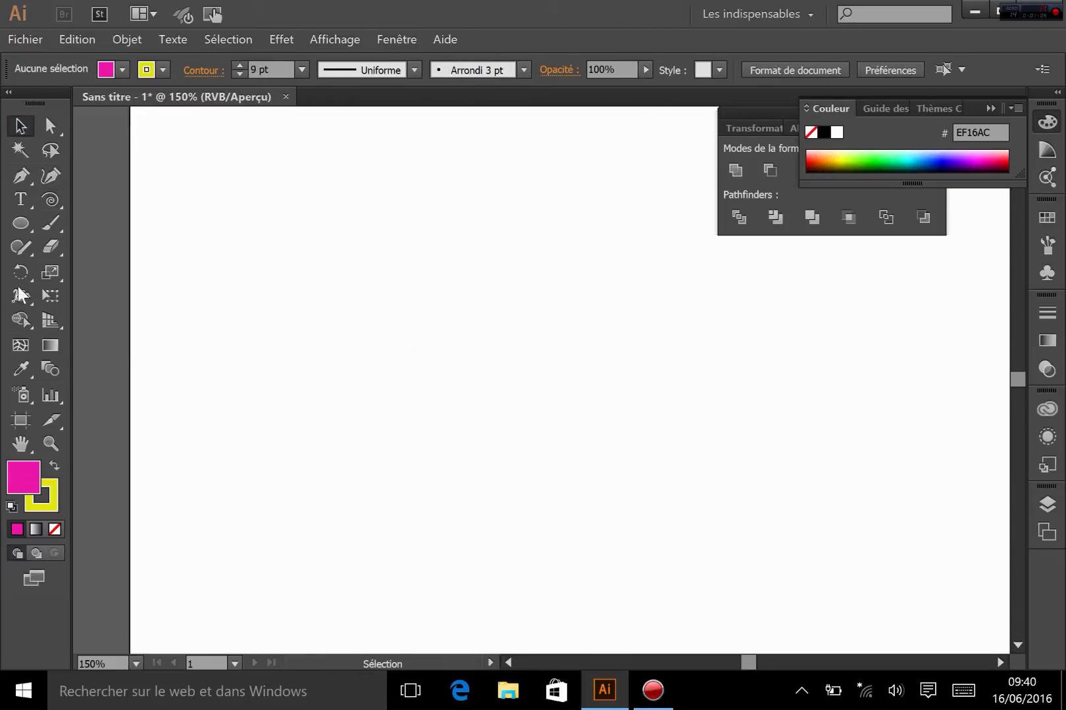
pyautogui.click(50, 222)
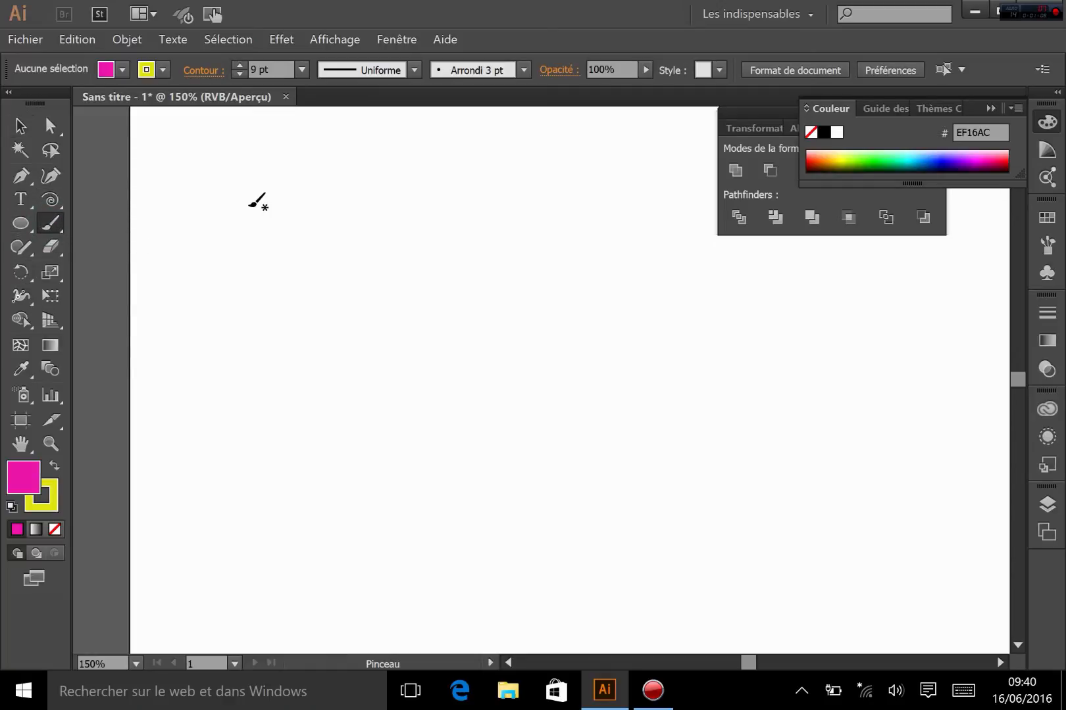
pyautogui.moveTo(250, 189)
pyautogui.mouseDown()
pyautogui.moveTo(270, 242)
pyautogui.moveTo(465, 337)
pyautogui.moveTo(579, 304)
pyautogui.mouseUp()
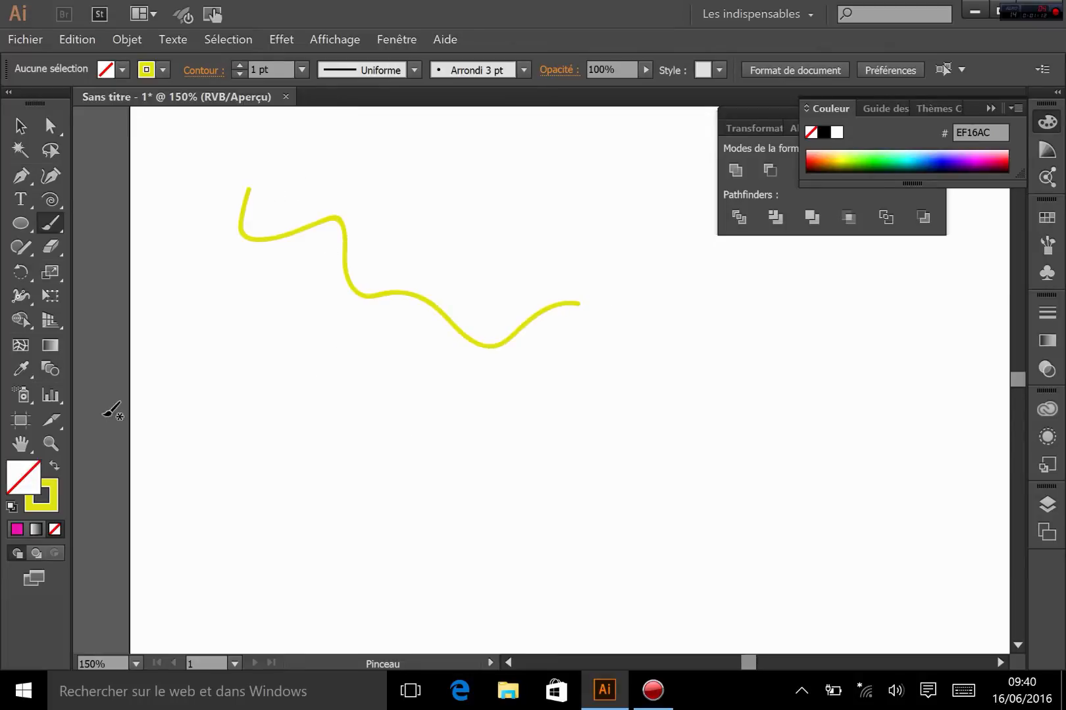
# Set the wavy stroke's weight to 4 pt and delete the stroke
pyautogui.click(32, 131)
pyautogui.click(262, 235)
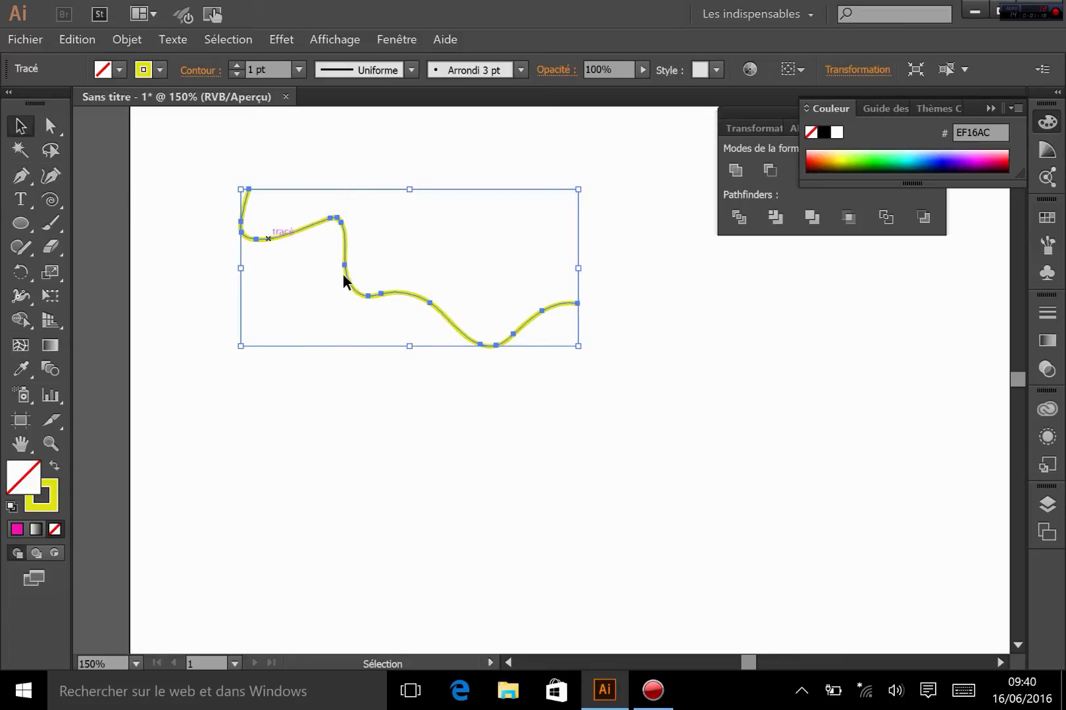
pyautogui.click(235, 65)
pyautogui.click(235, 65)
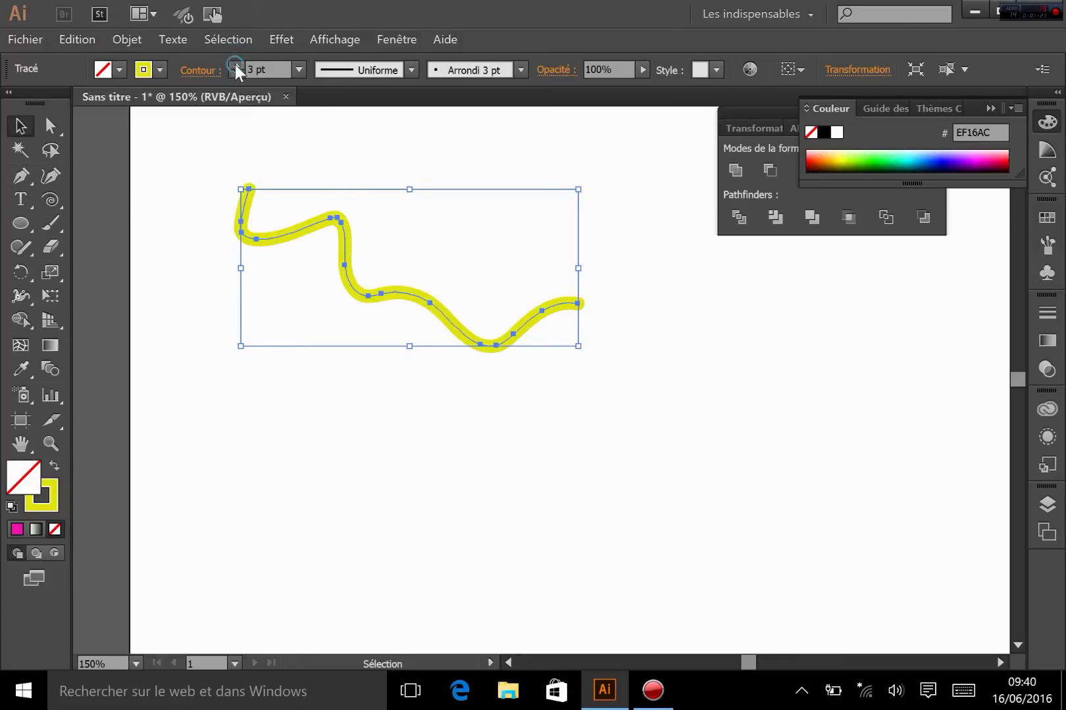
pyautogui.click(235, 64)
pyautogui.click(235, 64)
pyautogui.click(238, 74)
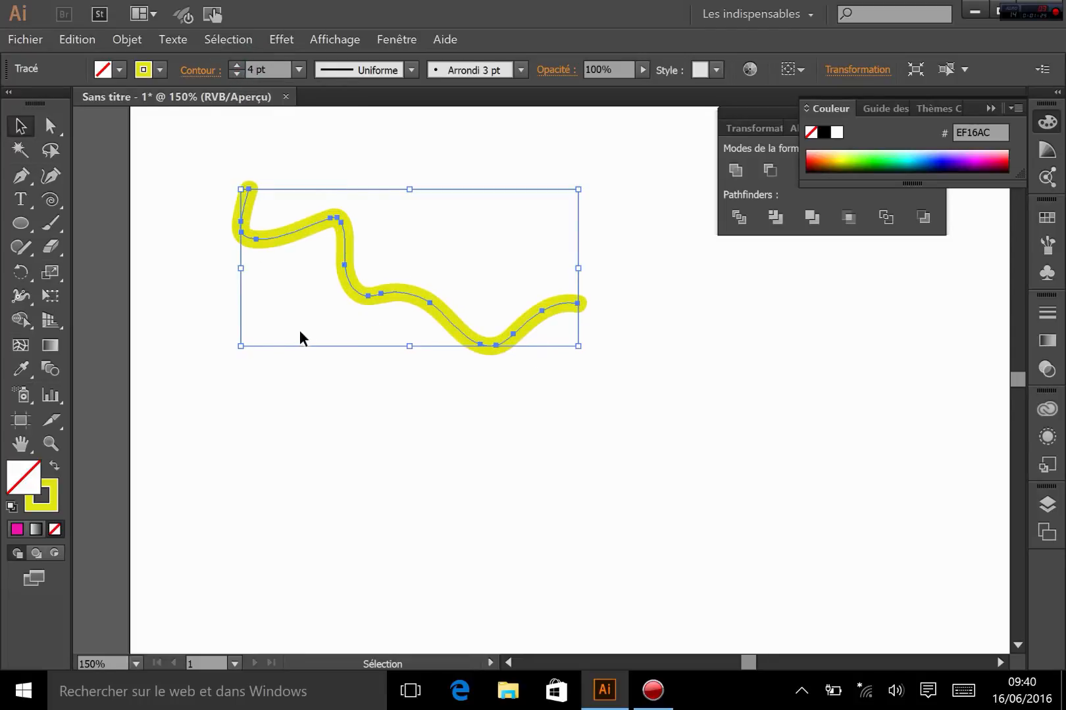
pyautogui.press('Delete')
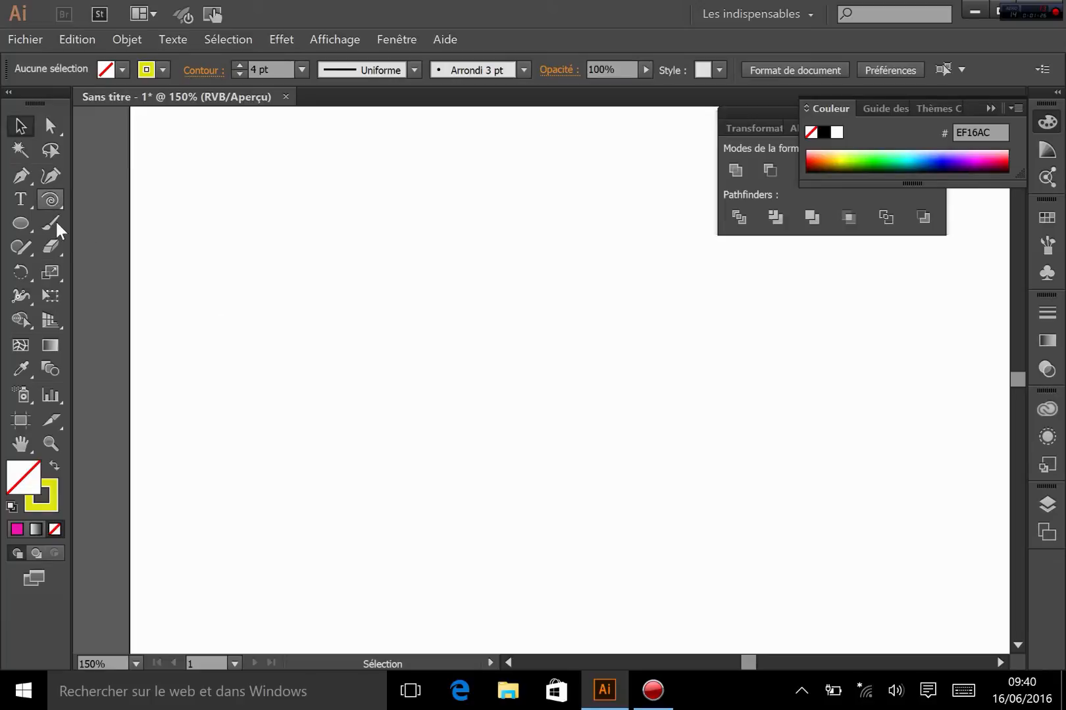
# Set the fill colour to #C6C61C and paint a solid rounded blob on the artboard with the Blob Brush tool
pyautogui.moveTo(55, 220); pyautogui.dragTo(119, 245)
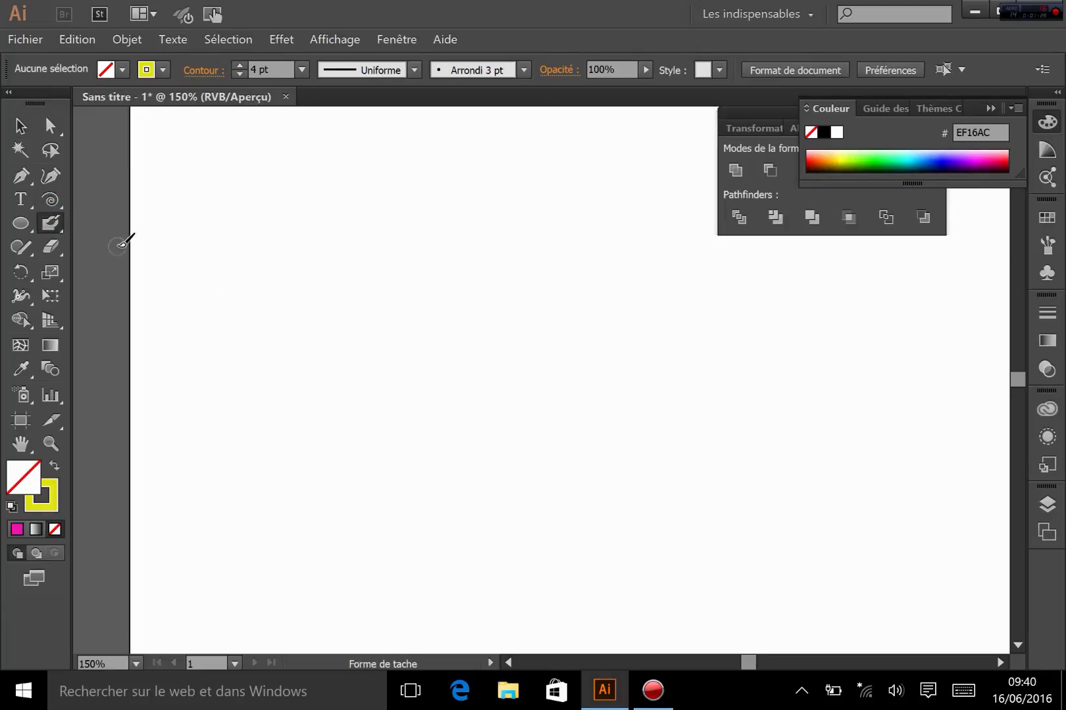
pyautogui.doubleClick(27, 487)
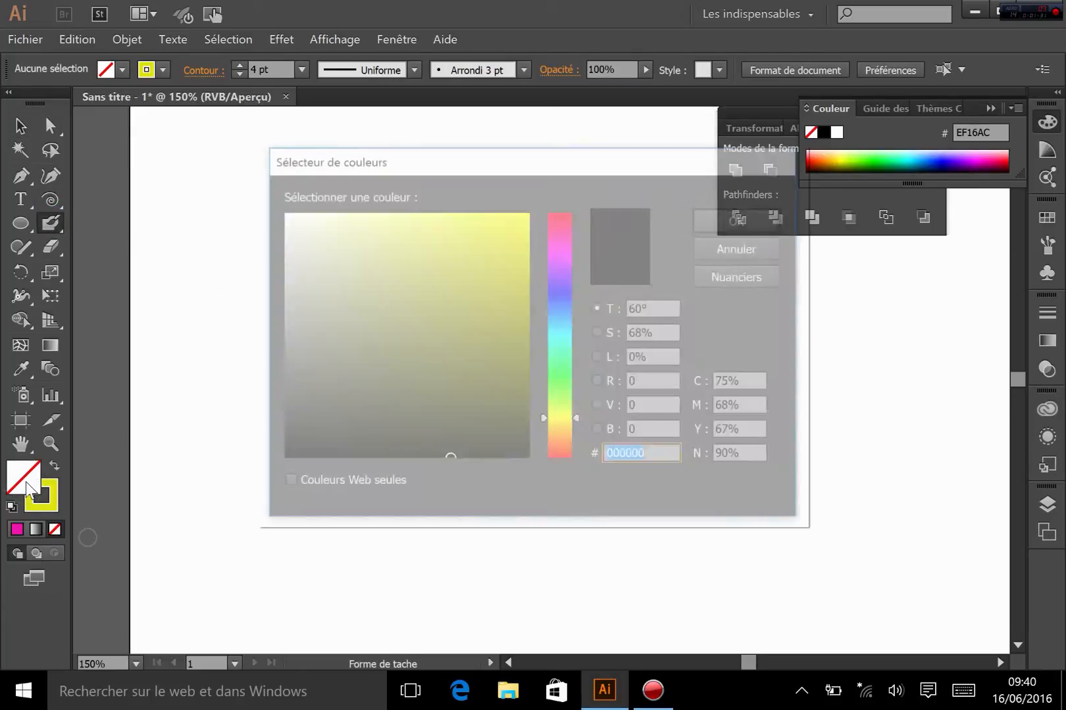
pyautogui.click(719, 219)
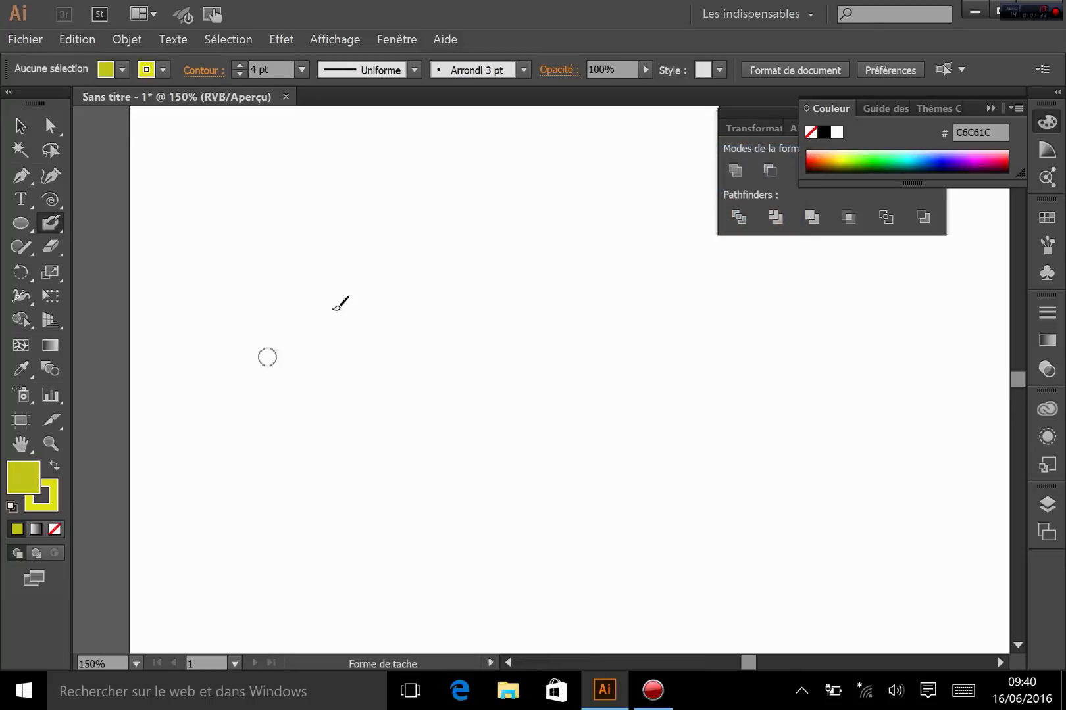
pyautogui.moveTo(333, 309)
pyautogui.mouseDown()
pyautogui.moveTo(330, 334)
pyautogui.moveTo(360, 297)
pyautogui.moveTo(388, 290)
pyautogui.moveTo(362, 327)
pyautogui.moveTo(365, 315)
pyautogui.moveTo(313, 324)
pyautogui.moveTo(331, 287)
pyautogui.moveTo(380, 263)
pyautogui.moveTo(366, 312)
pyautogui.moveTo(378, 301)
pyautogui.moveTo(332, 316)
pyautogui.moveTo(358, 282)
pyautogui.moveTo(381, 305)
pyautogui.moveTo(408, 275)
pyautogui.moveTo(392, 323)
pyautogui.mouseUp()
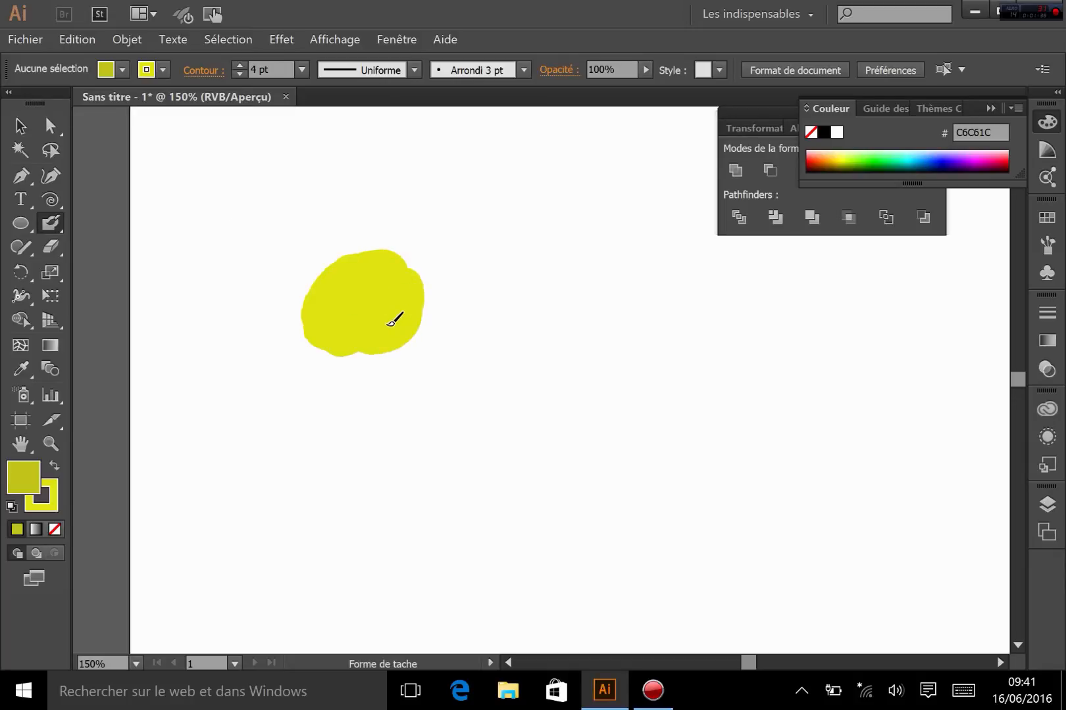
# Set the default fill to none and select the painted blob to show its single outline
pyautogui.press('/')
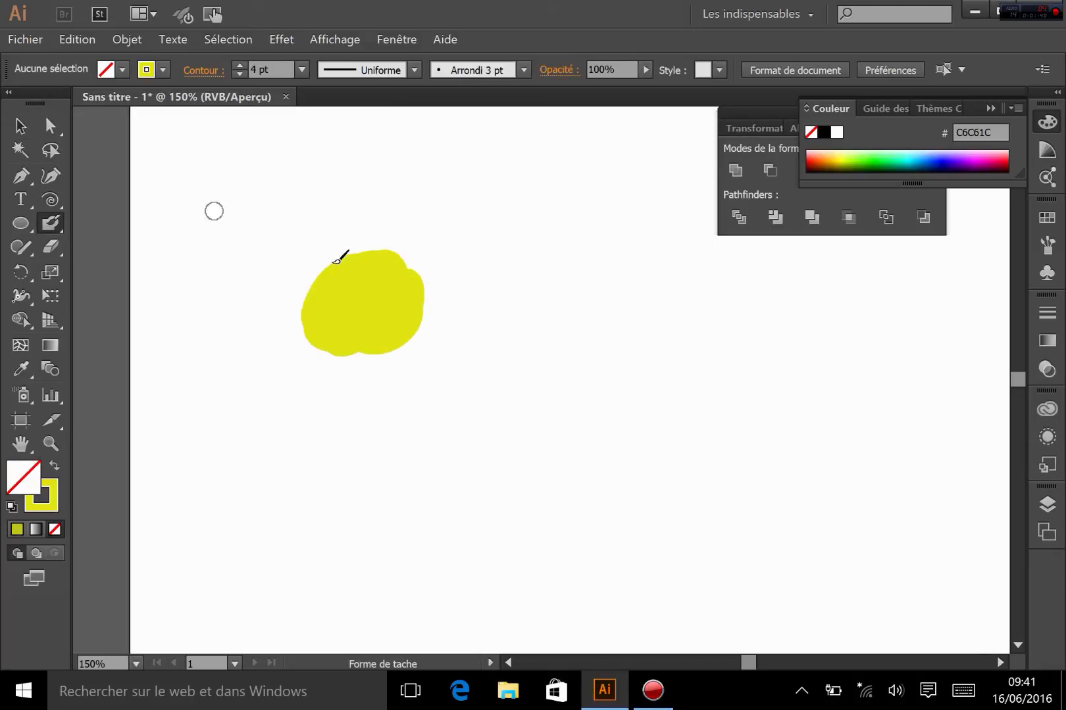
pyautogui.click(21, 125)
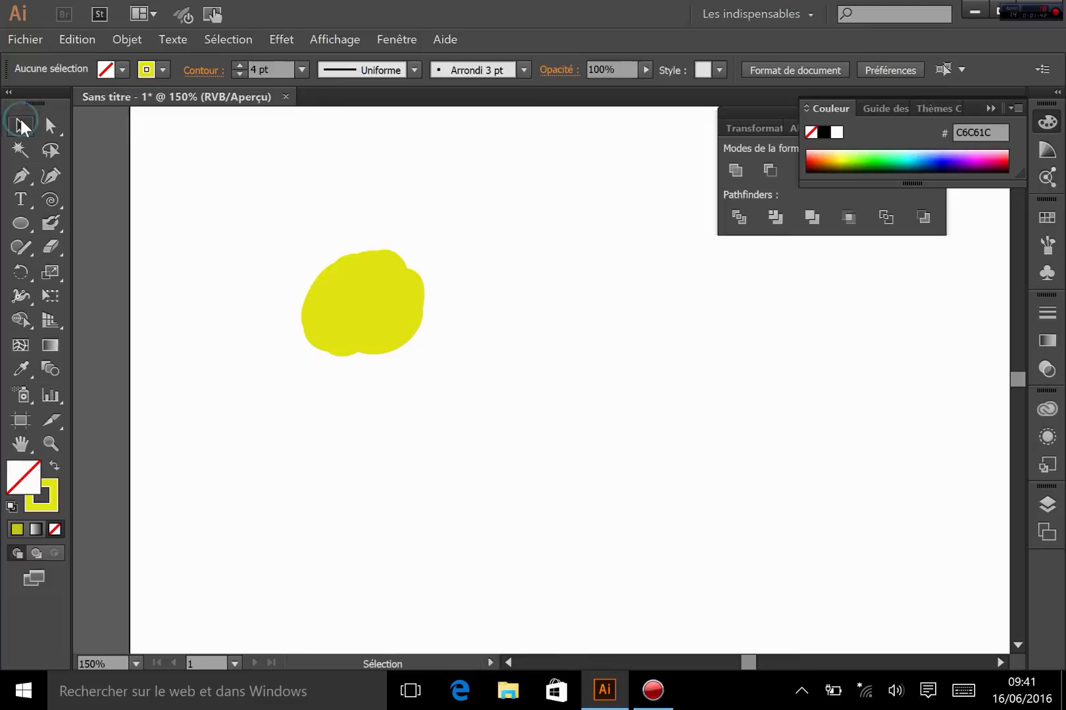
pyautogui.click(341, 308)
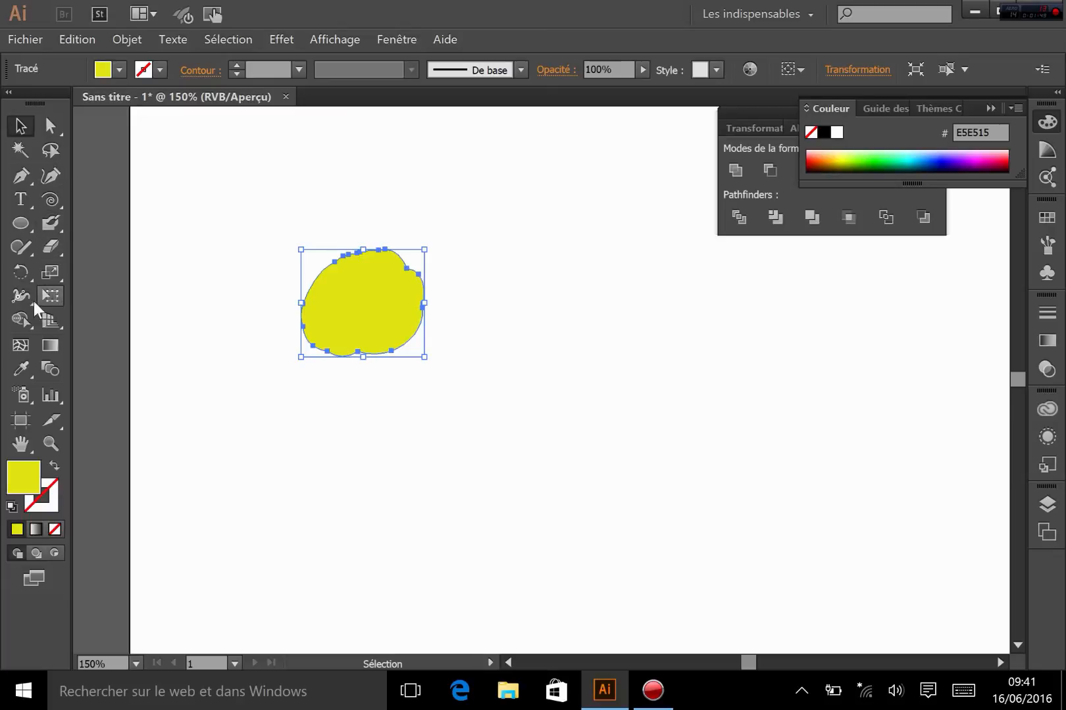
# Scribble a small leaf-shaped patch to the upper left of the blob with the Paintbrush tool and select the scribbled path
pyautogui.moveTo(50, 224); pyautogui.dragTo(102, 221)
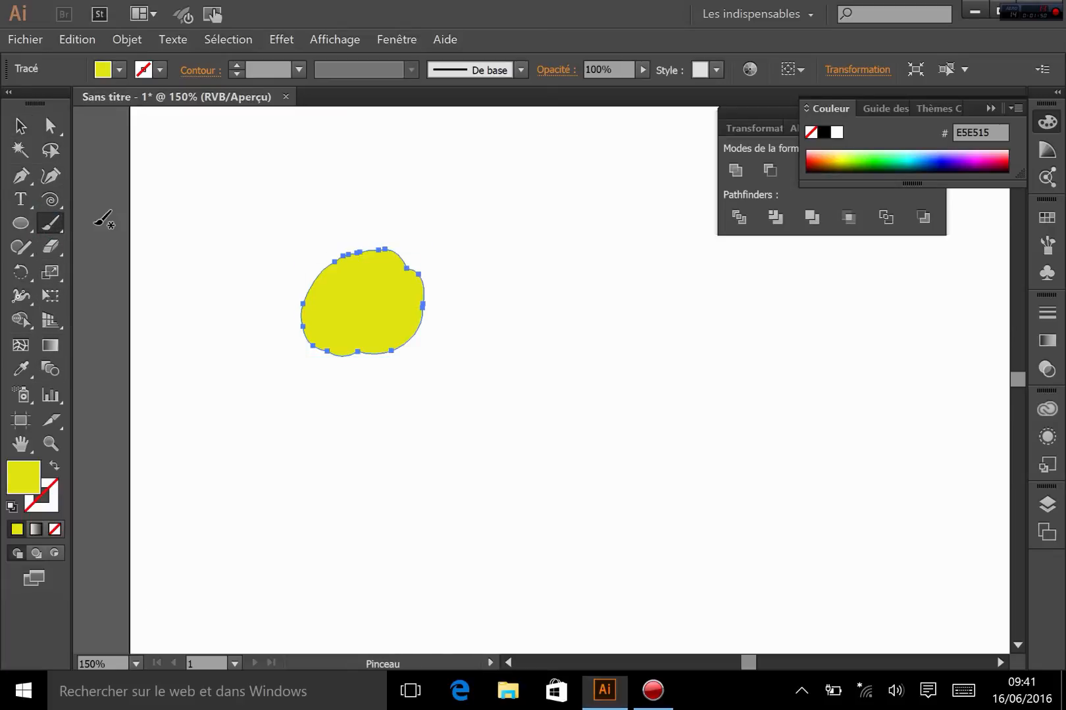
pyautogui.moveTo(193, 234)
pyautogui.mouseDown()
pyautogui.moveTo(229, 227)
pyautogui.moveTo(217, 246)
pyautogui.moveTo(184, 251)
pyautogui.moveTo(227, 202)
pyautogui.moveTo(198, 251)
pyautogui.moveTo(195, 219)
pyautogui.moveTo(187, 255)
pyautogui.moveTo(202, 254)
pyautogui.moveTo(235, 202)
pyautogui.moveTo(198, 211)
pyautogui.moveTo(190, 243)
pyautogui.moveTo(196, 215)
pyautogui.moveTo(230, 194)
pyautogui.mouseUp()
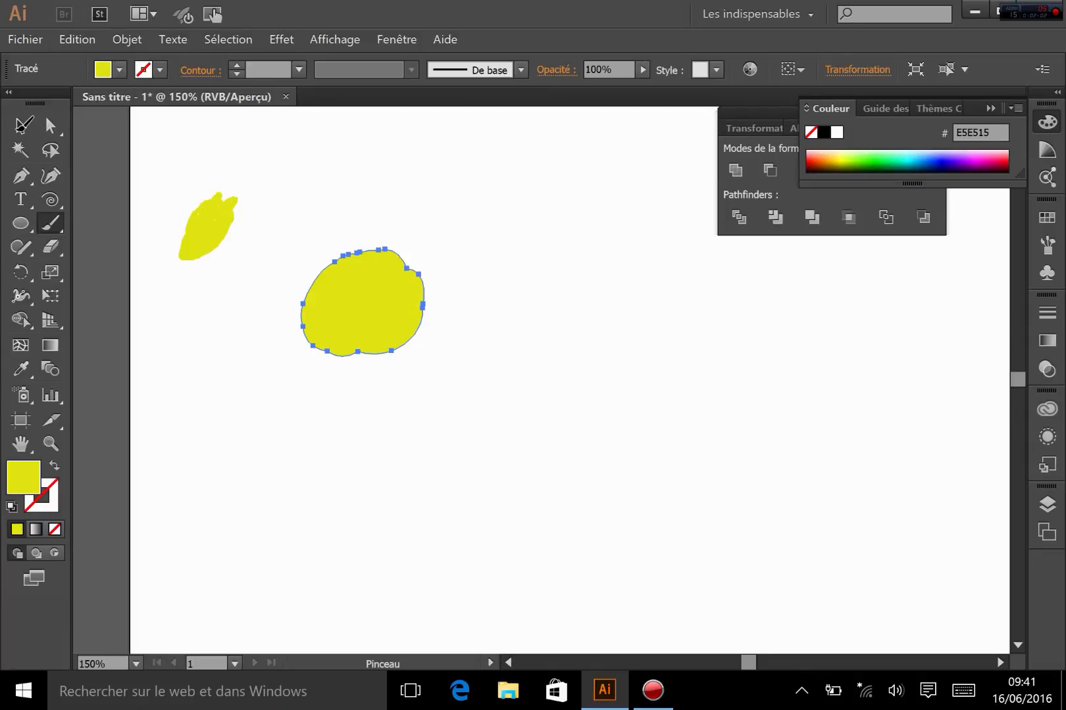
pyautogui.click(19, 127)
pyautogui.click(195, 223)
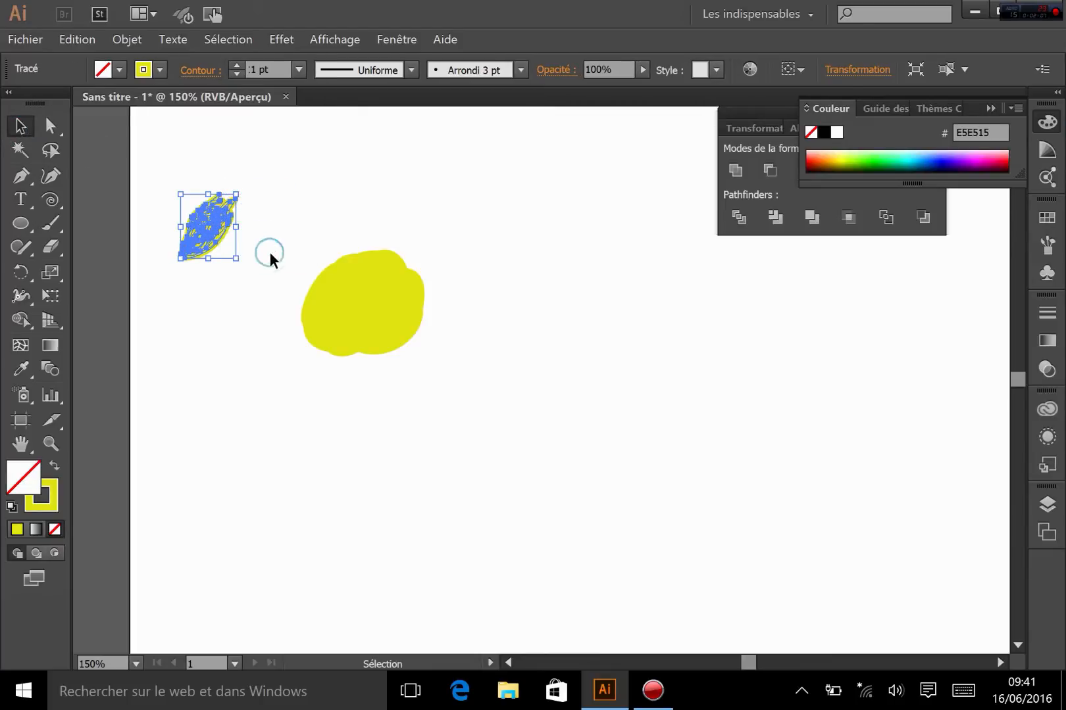
# Delete the scribbled path, the leftover dot and the blob to clear the artboard
pyautogui.click(269, 252)
pyautogui.click(212, 226)
pyautogui.press('Delete')
pyautogui.click(385, 329)
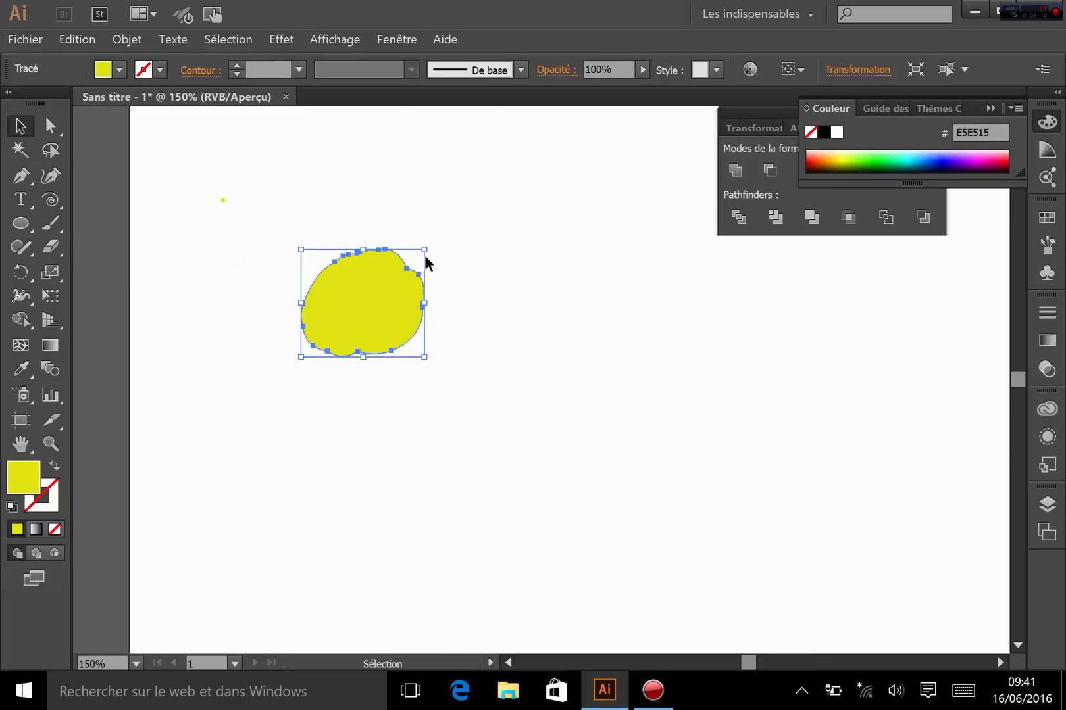
pyautogui.moveTo(190, 172); pyautogui.dragTo(477, 403)
pyautogui.press('Delete')
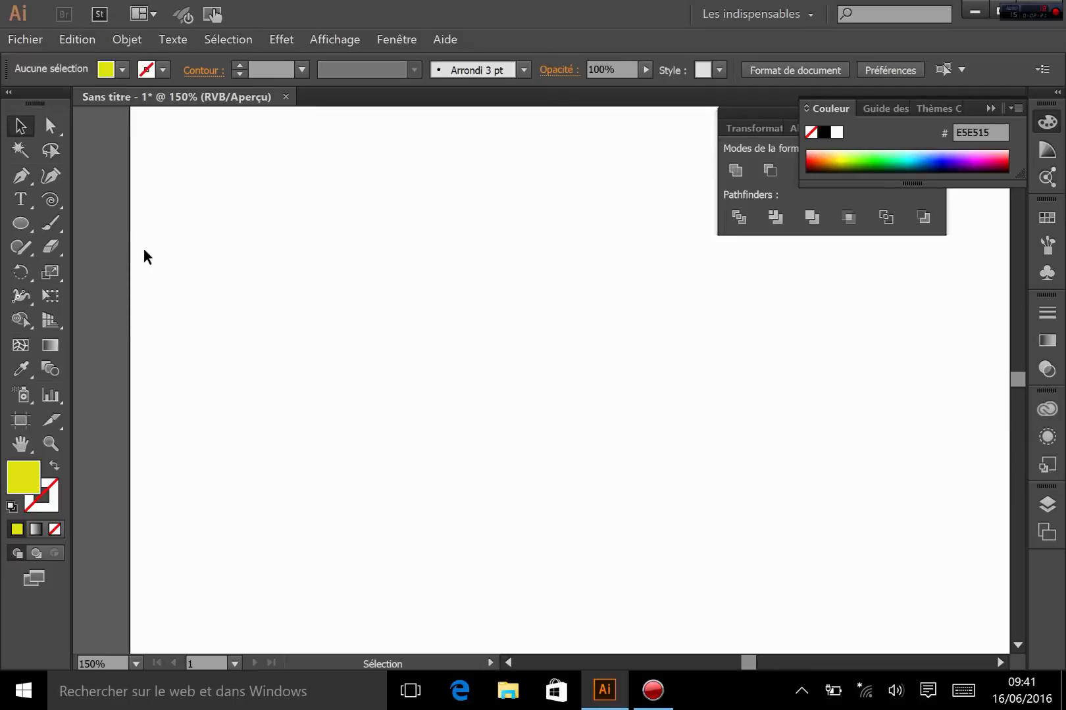
# Configure the Blob Brush tool with a 20 pt size set to Pression and a size variation of 20 pt
pyautogui.moveTo(47, 226); pyautogui.dragTo(158, 252)
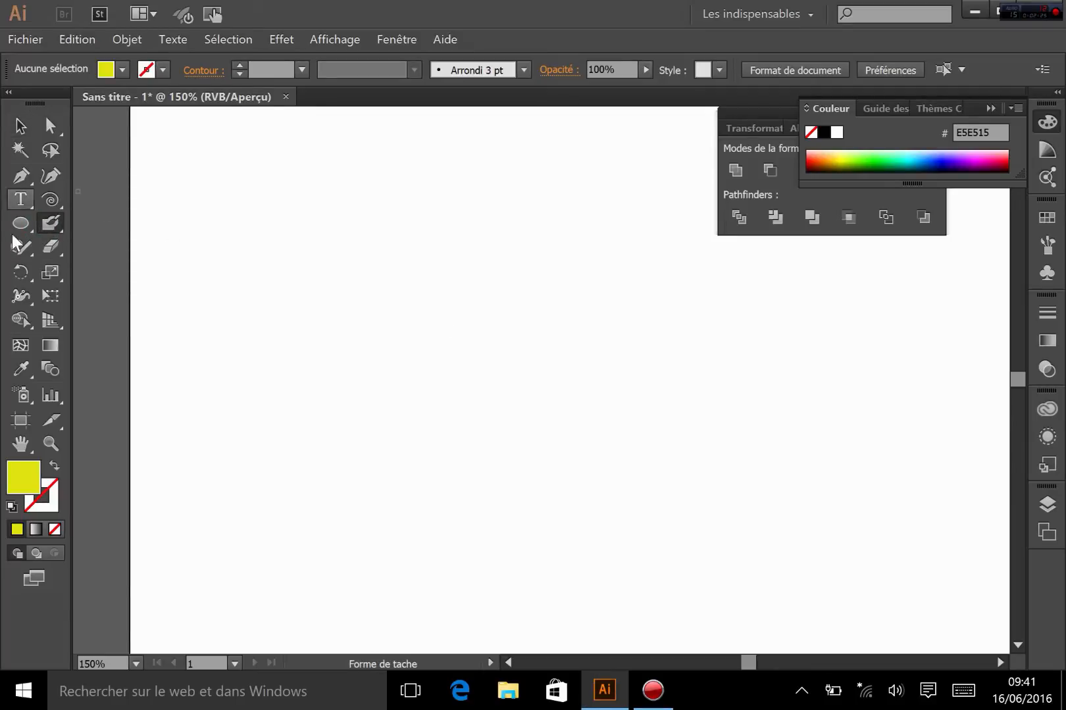
pyautogui.doubleClick(46, 225)
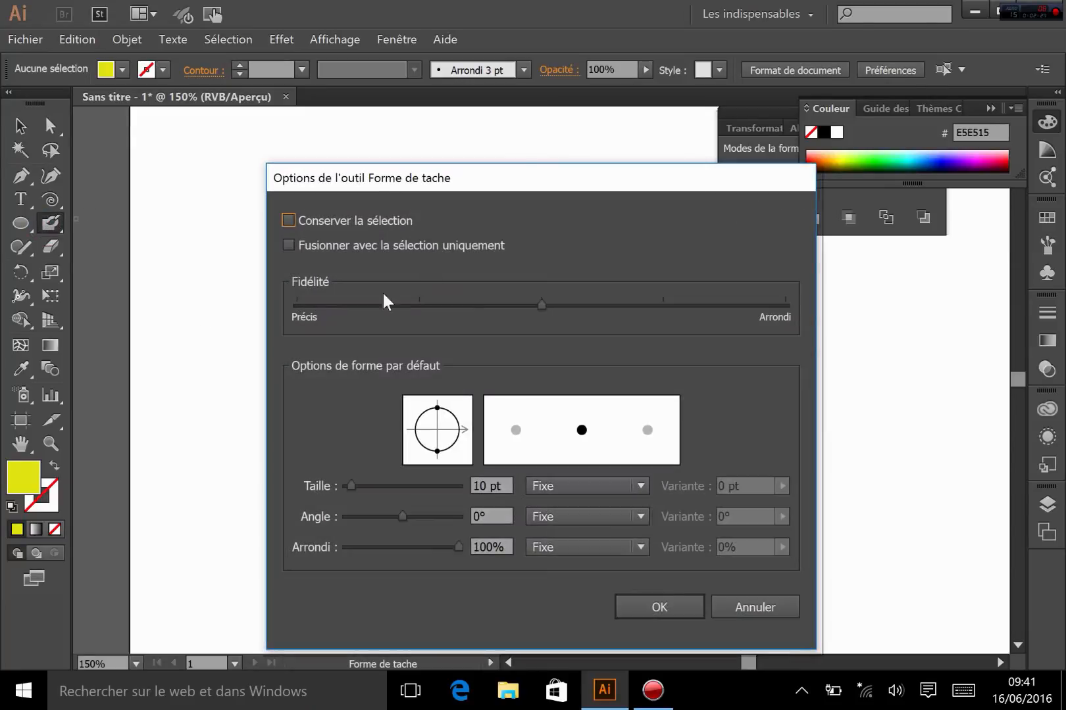
pyautogui.moveTo(510, 174); pyautogui.dragTo(492, 109)
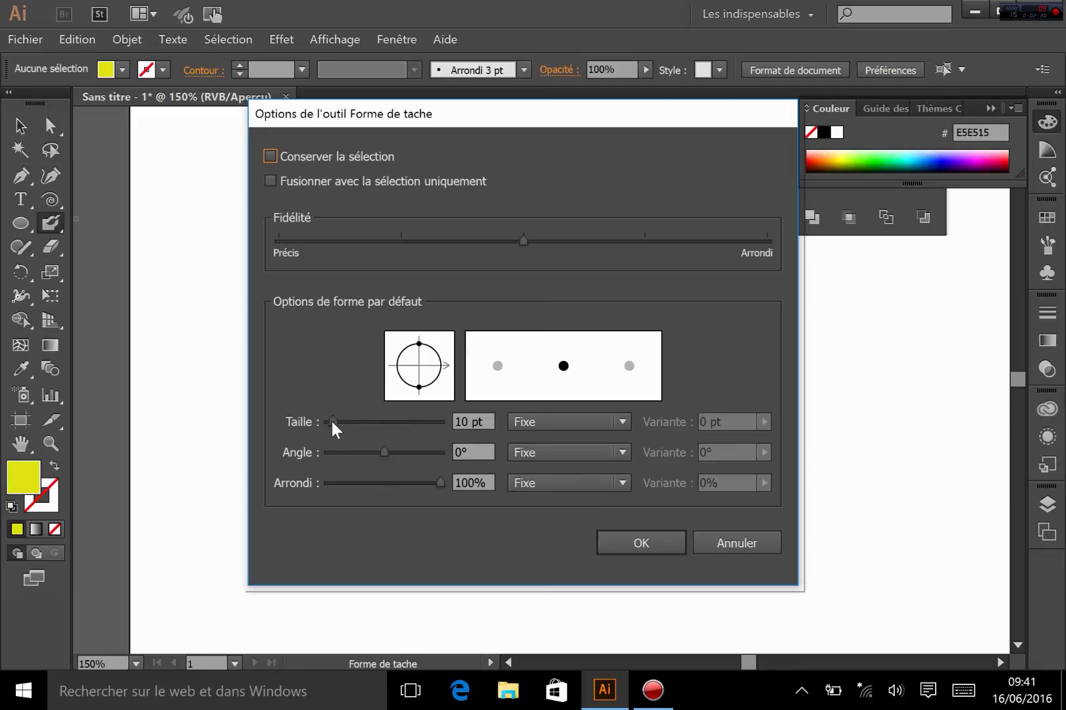
pyautogui.moveTo(330, 417); pyautogui.dragTo(338, 417)
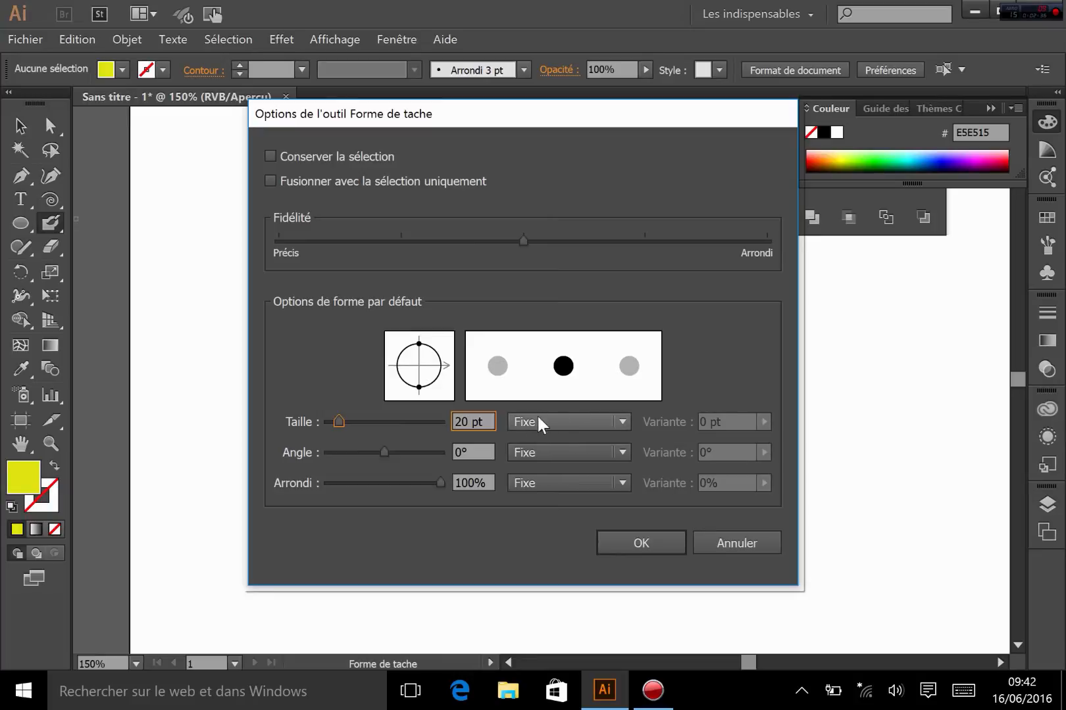
pyautogui.click(571, 421)
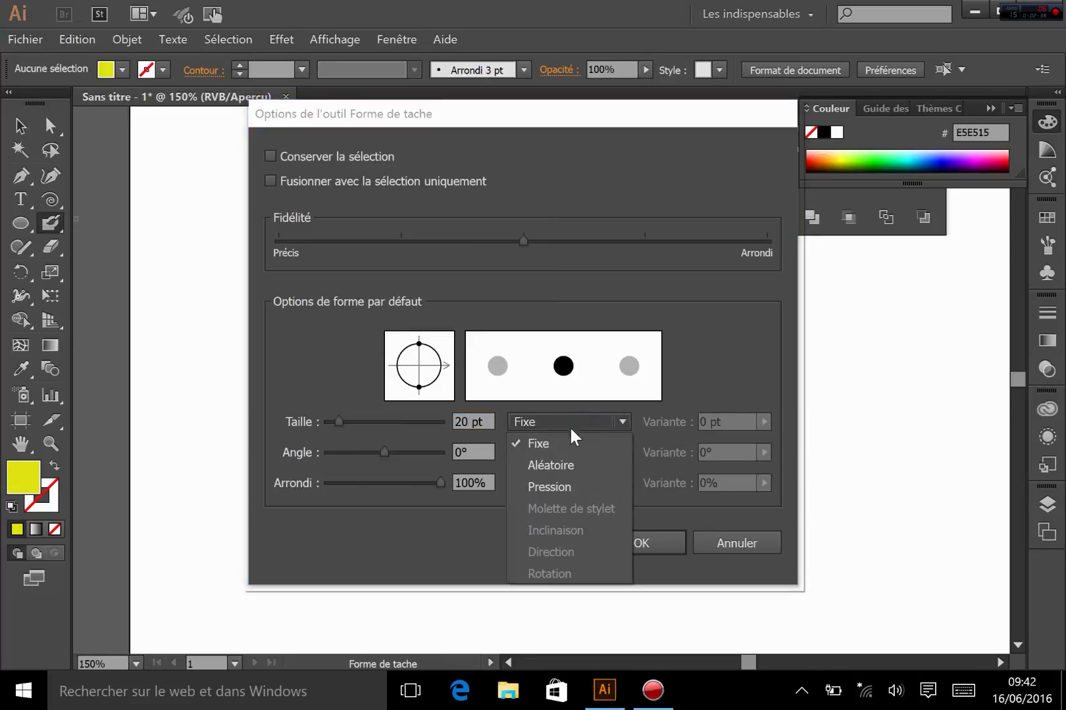
pyautogui.click(553, 486)
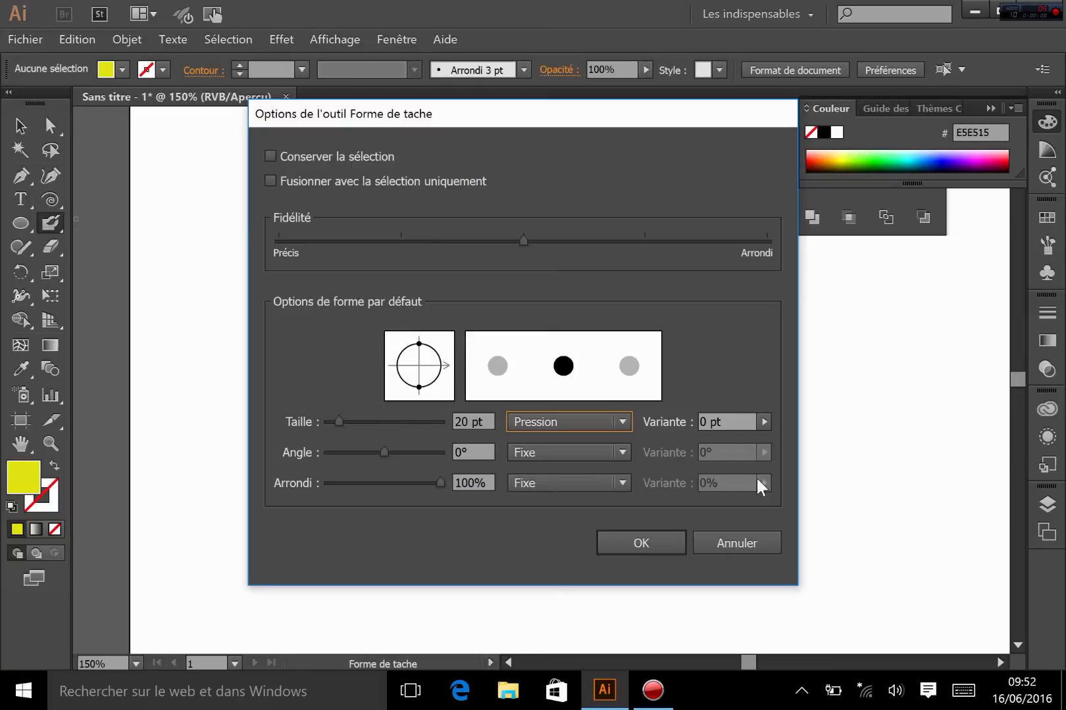
pyautogui.click(761, 421)
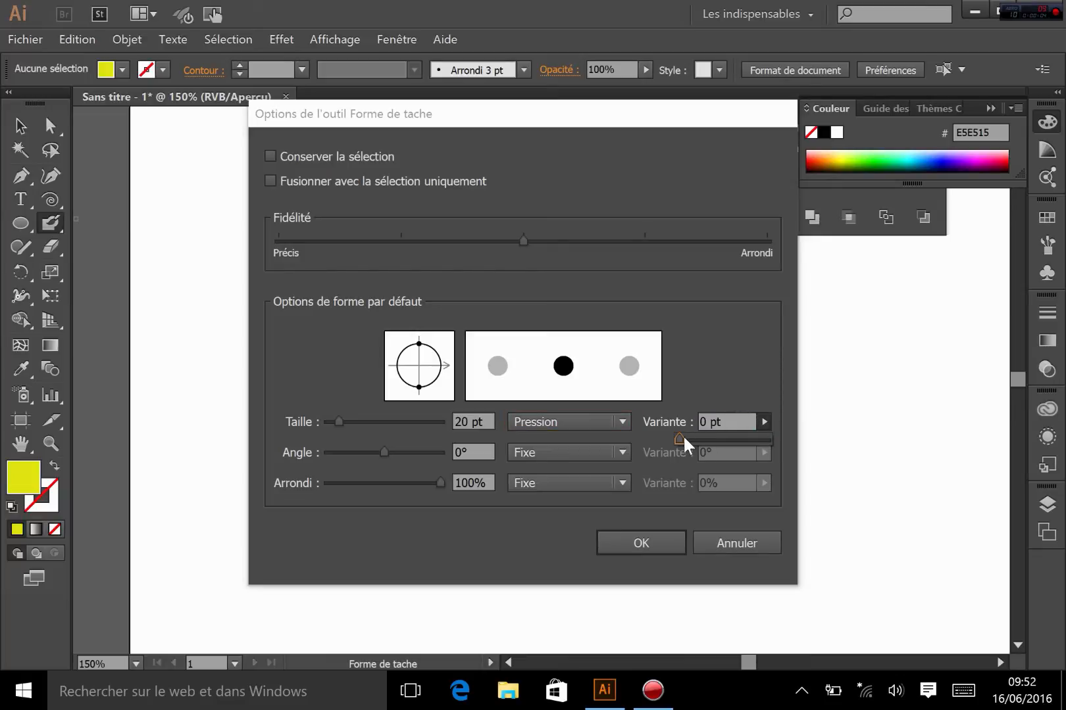
pyautogui.click(726, 415)
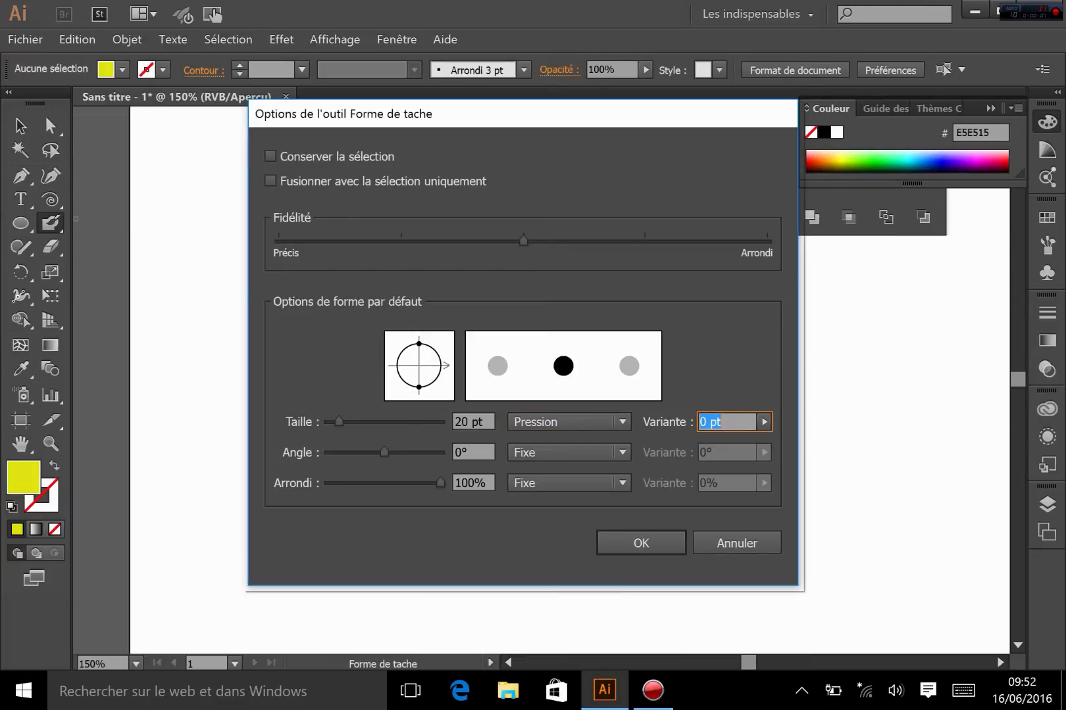
pyautogui.write('20')
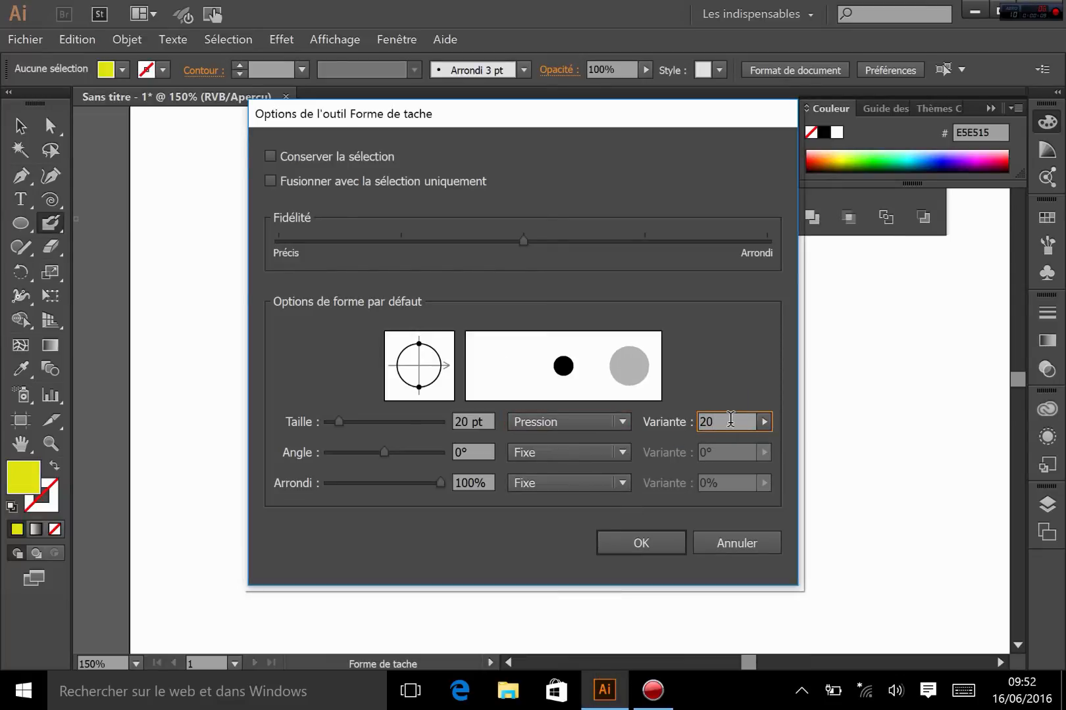
pyautogui.click(484, 419)
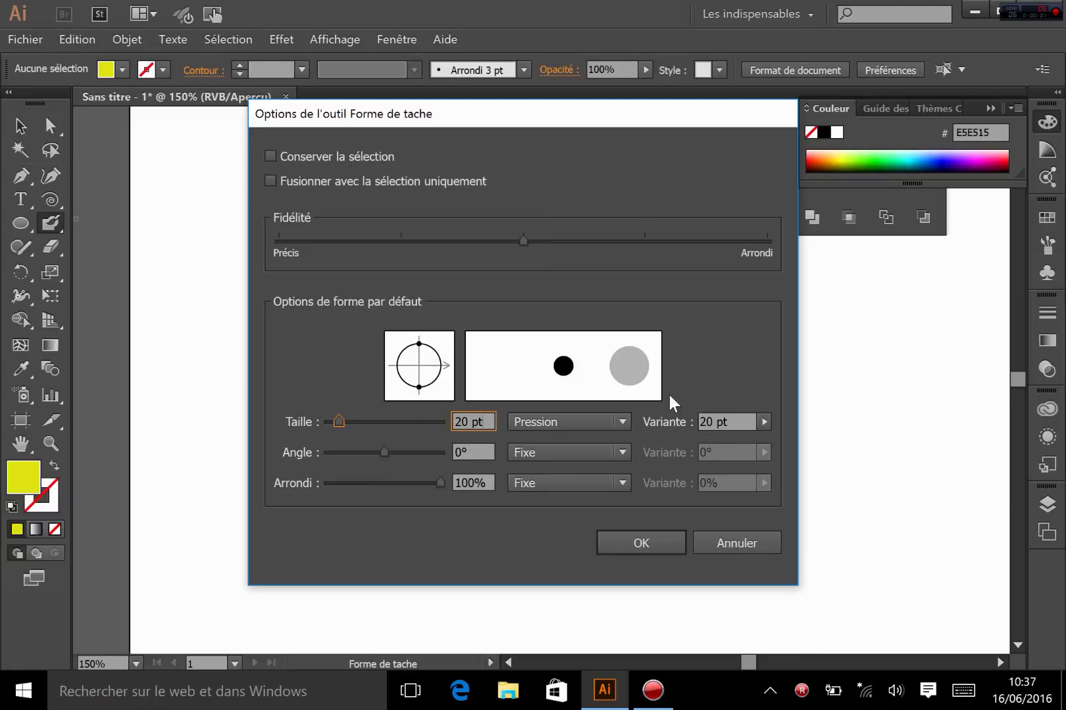
pyautogui.click(657, 536)
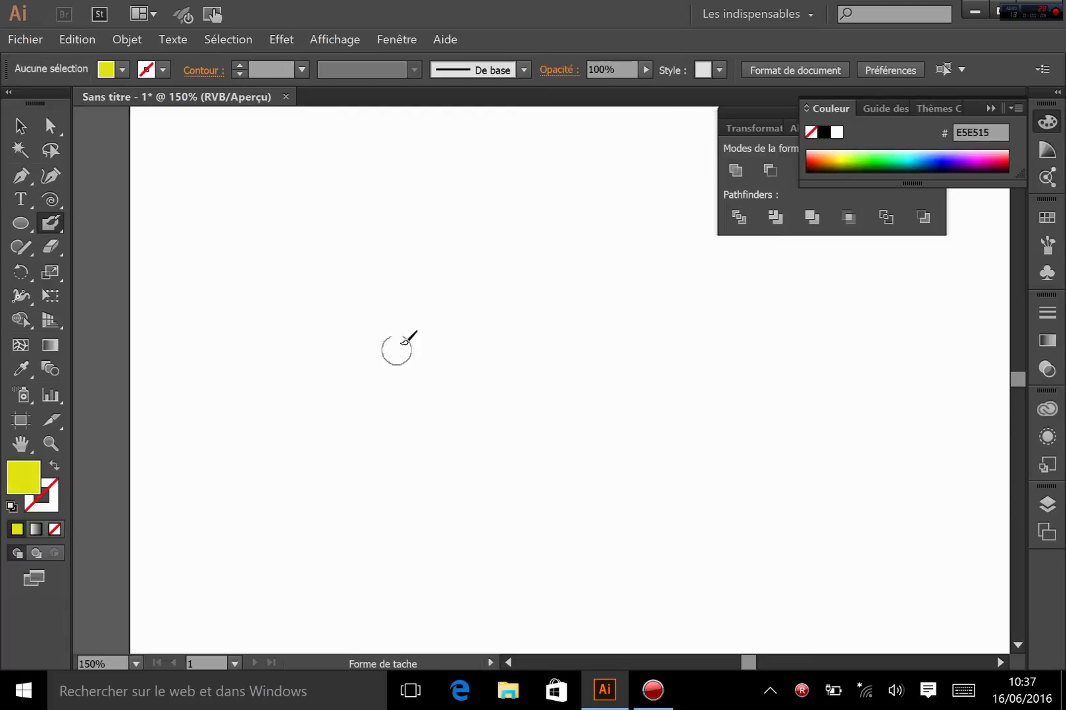
# Paint several wavy and looping strokes of differing thickness across the artboard with the Blob Brush tool
pyautogui.moveTo(358, 366)
pyautogui.mouseDown()
pyautogui.moveTo(366, 376)
pyautogui.moveTo(460, 320)
pyautogui.moveTo(419, 421)
pyautogui.moveTo(507, 359)
pyautogui.moveTo(477, 437)
pyautogui.moveTo(516, 415)
pyautogui.mouseUp()
pyautogui.moveTo(520, 459)
pyautogui.mouseDown()
pyautogui.moveTo(630, 316)
pyautogui.moveTo(622, 547)
pyautogui.moveTo(765, 340)
pyautogui.moveTo(790, 464)
pyautogui.moveTo(828, 455)
pyautogui.moveTo(908, 307)
pyautogui.moveTo(924, 520)
pyautogui.moveTo(978, 413)
pyautogui.moveTo(964, 483)
pyautogui.moveTo(968, 468)
pyautogui.mouseUp()
pyautogui.moveTo(478, 229)
pyautogui.mouseDown()
pyautogui.moveTo(612, 234)
pyautogui.moveTo(463, 239)
pyautogui.moveTo(339, 277)
pyautogui.moveTo(373, 333)
pyautogui.moveTo(307, 361)
pyautogui.moveTo(235, 482)
pyautogui.moveTo(290, 433)
pyautogui.moveTo(343, 455)
pyautogui.moveTo(302, 547)
pyautogui.moveTo(382, 515)
pyautogui.moveTo(316, 602)
pyautogui.moveTo(517, 562)
pyautogui.moveTo(482, 598)
pyautogui.mouseUp()
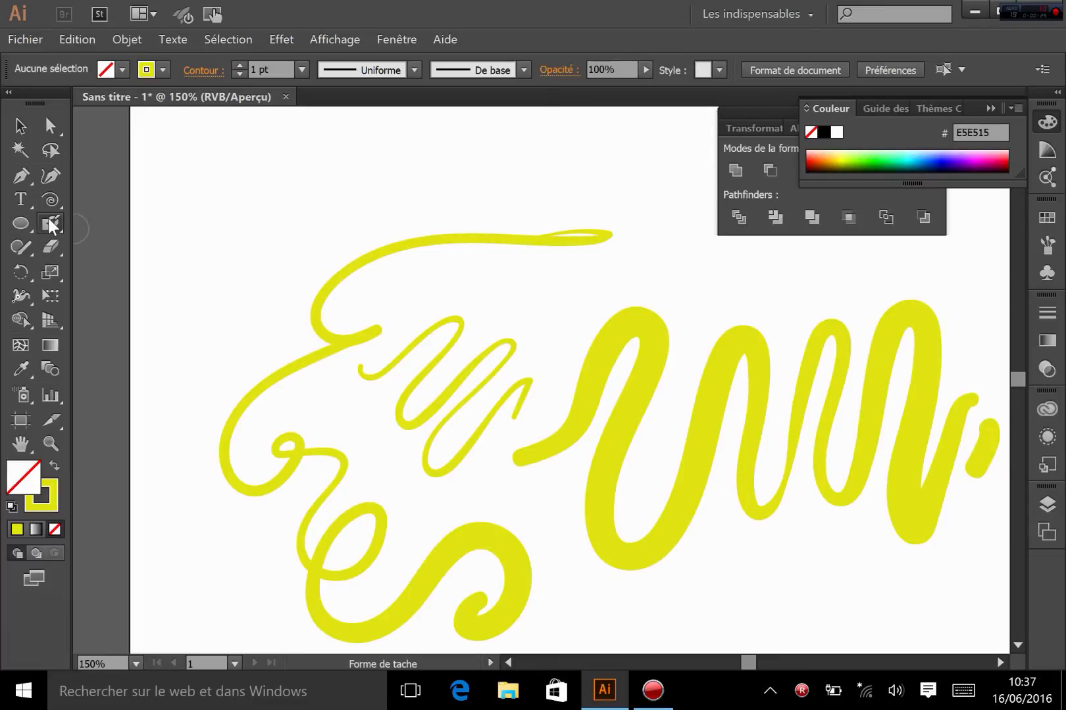
# Select all the painted strokes and delete them to empty the artboard
pyautogui.click(20, 125)
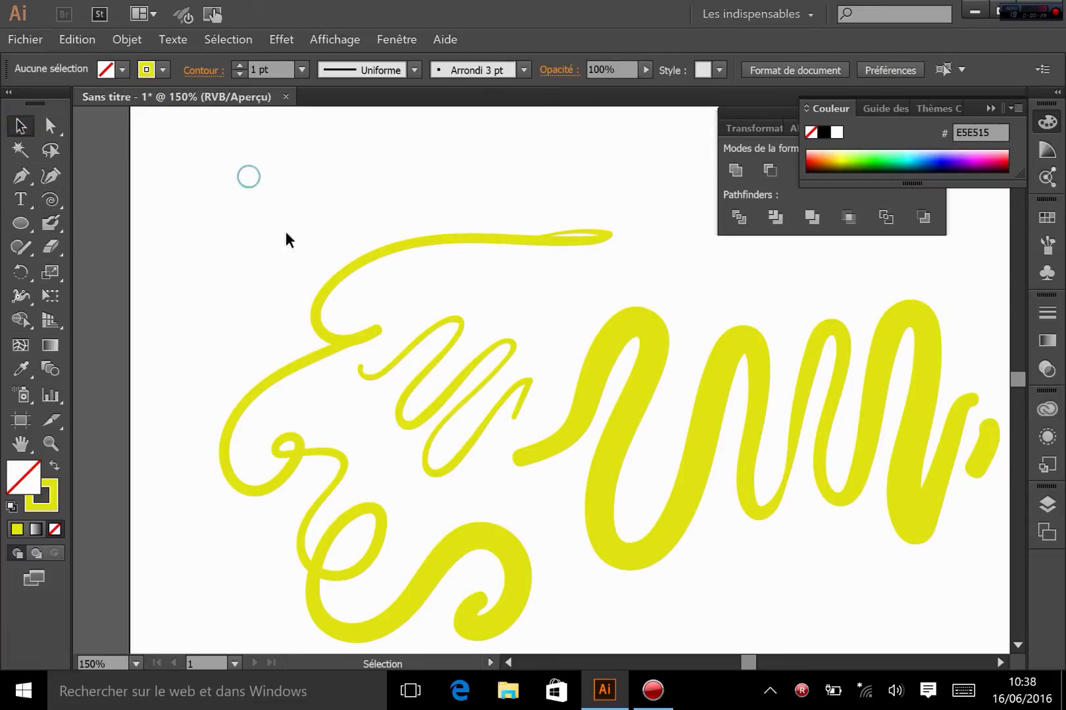
pyautogui.moveTo(250, 175); pyautogui.dragTo(864, 573)
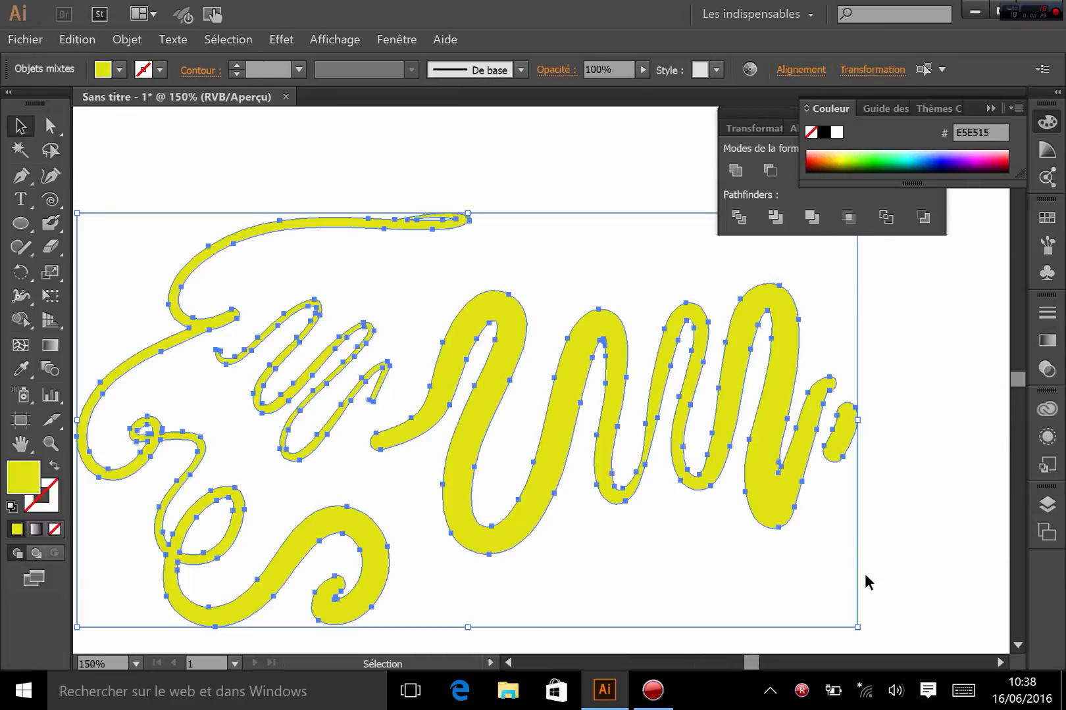
pyautogui.press('Delete')
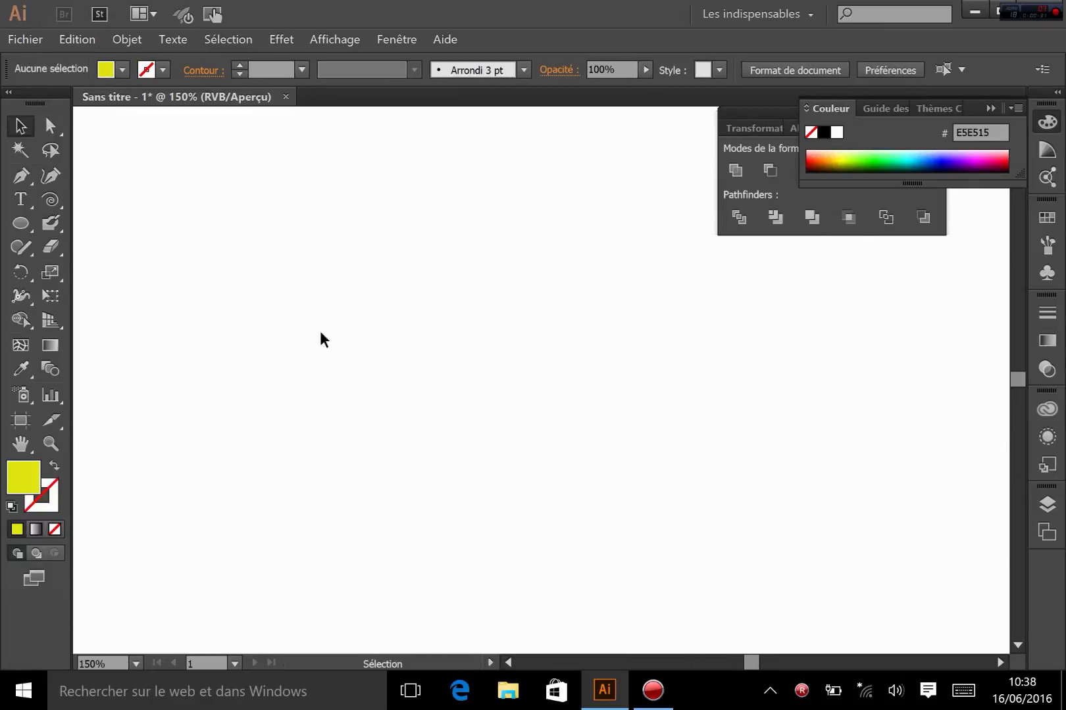
# Draw a filled yellow circle without a stroke on the empty artboard with the Ellipse tool
pyautogui.click(15, 227)
pyautogui.moveTo(248, 246); pyautogui.dragTo(495, 493)
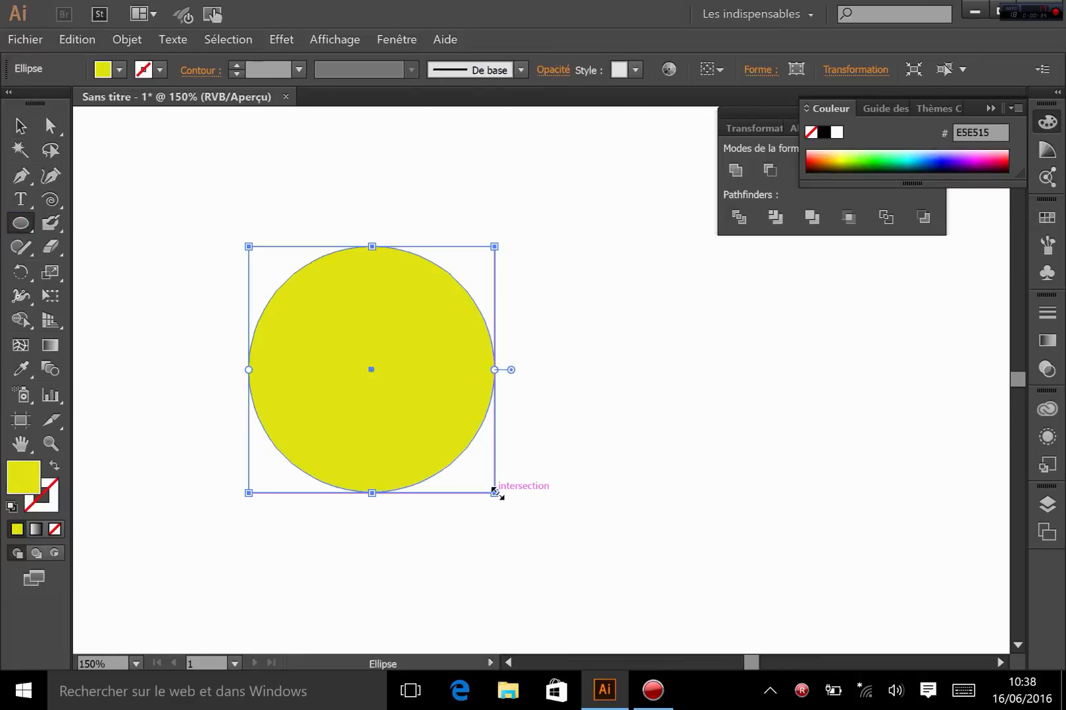
# Erase a hook-shaped band through the circle and a notch at its upper-left edge with the Eraser tool
pyautogui.click(51, 249)
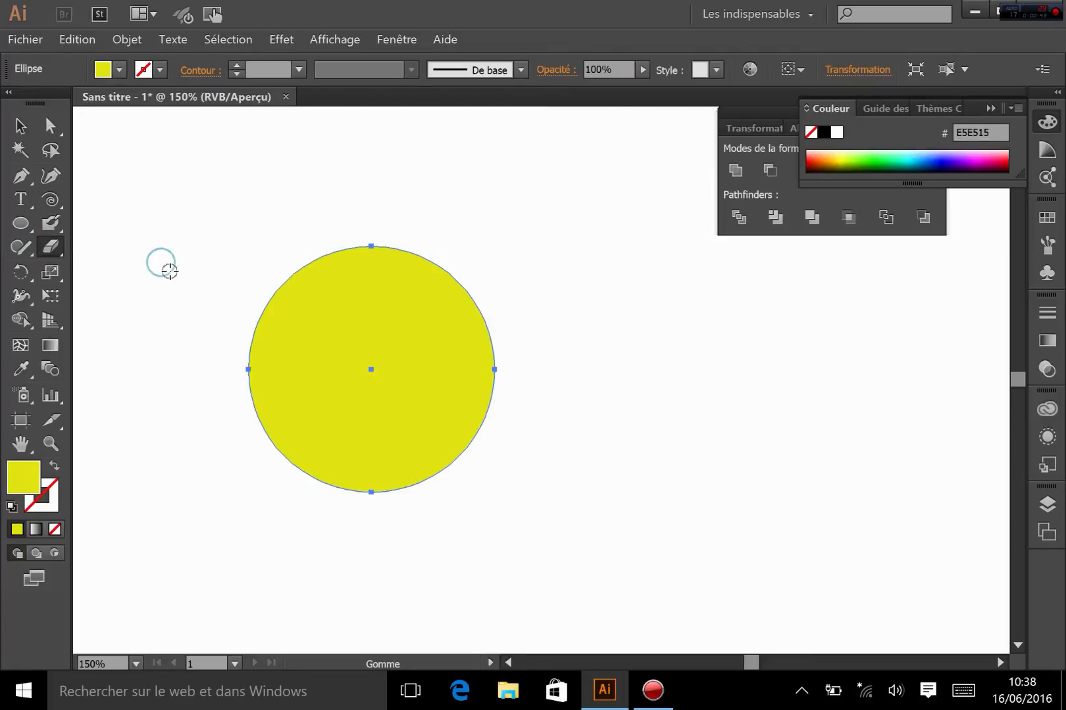
pyautogui.rightClick(156, 313)
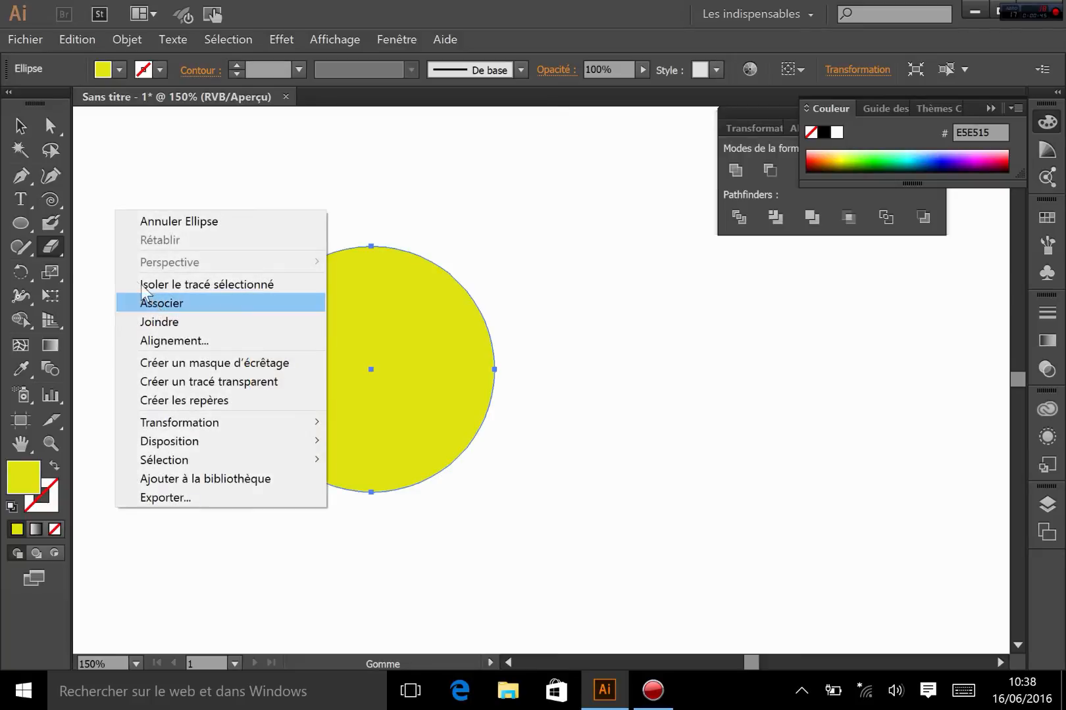
pyautogui.click(52, 248)
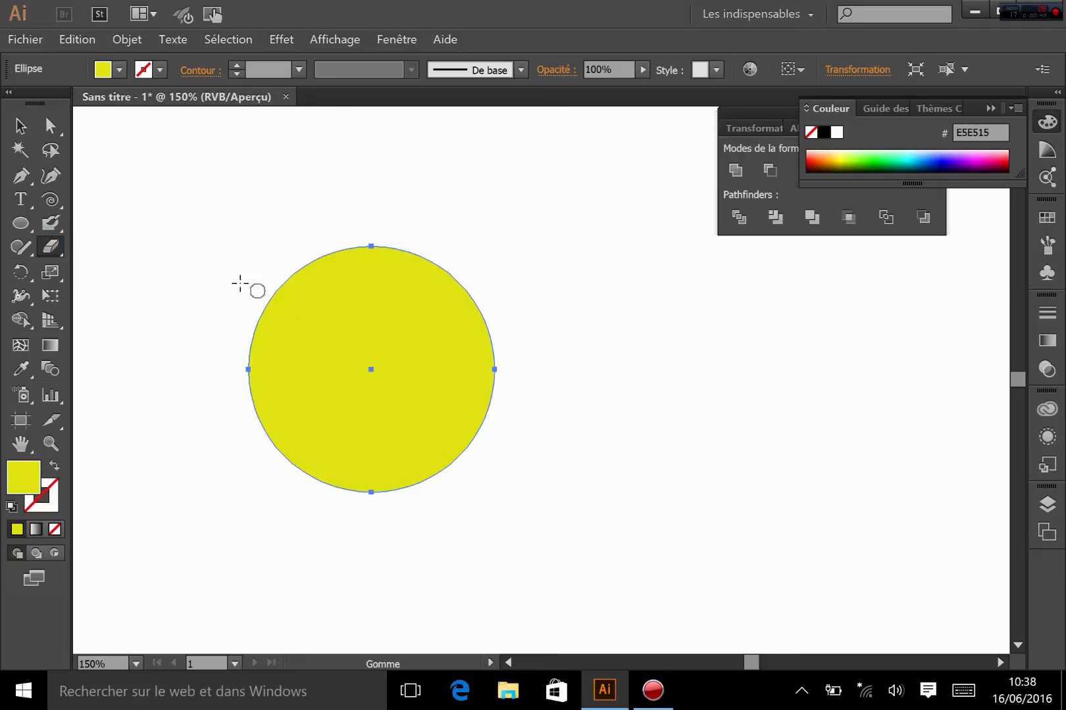
pyautogui.moveTo(247, 288)
pyautogui.mouseDown()
pyautogui.moveTo(421, 409)
pyautogui.moveTo(426, 340)
pyautogui.moveTo(379, 302)
pyautogui.mouseUp()
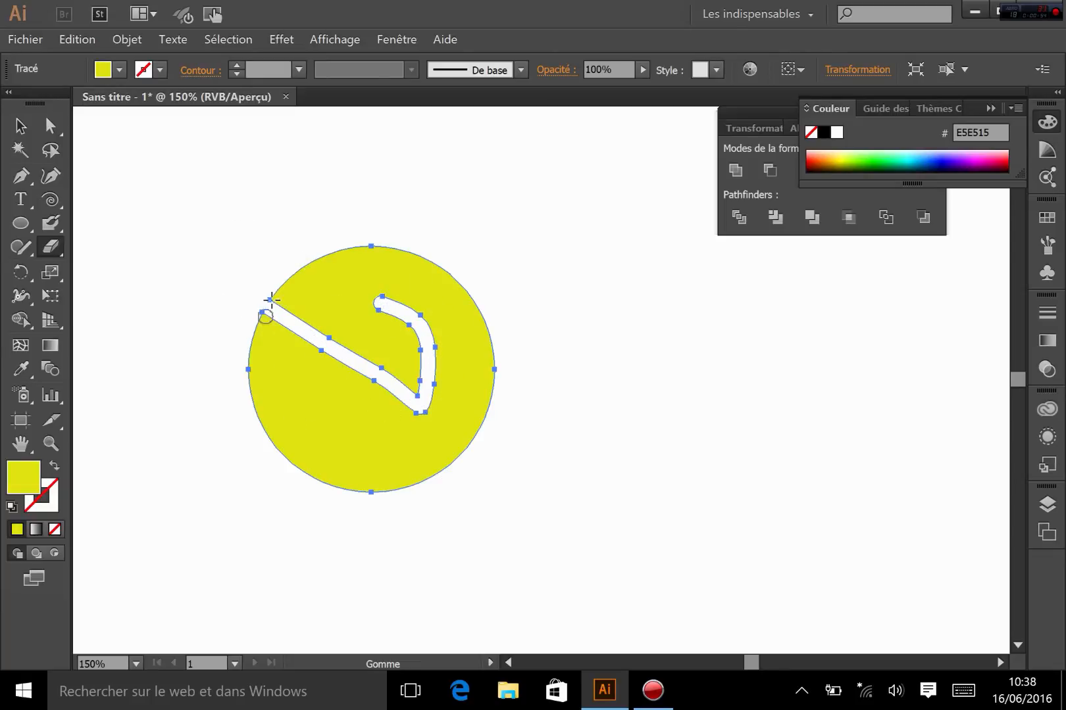
pyautogui.moveTo(281, 264)
pyautogui.mouseDown()
pyautogui.moveTo(304, 285)
pyautogui.moveTo(282, 298)
pyautogui.moveTo(279, 288)
pyautogui.moveTo(295, 290)
pyautogui.moveTo(290, 273)
pyautogui.moveTo(265, 292)
pyautogui.moveTo(274, 303)
pyautogui.moveTo(295, 280)
pyautogui.mouseUp()
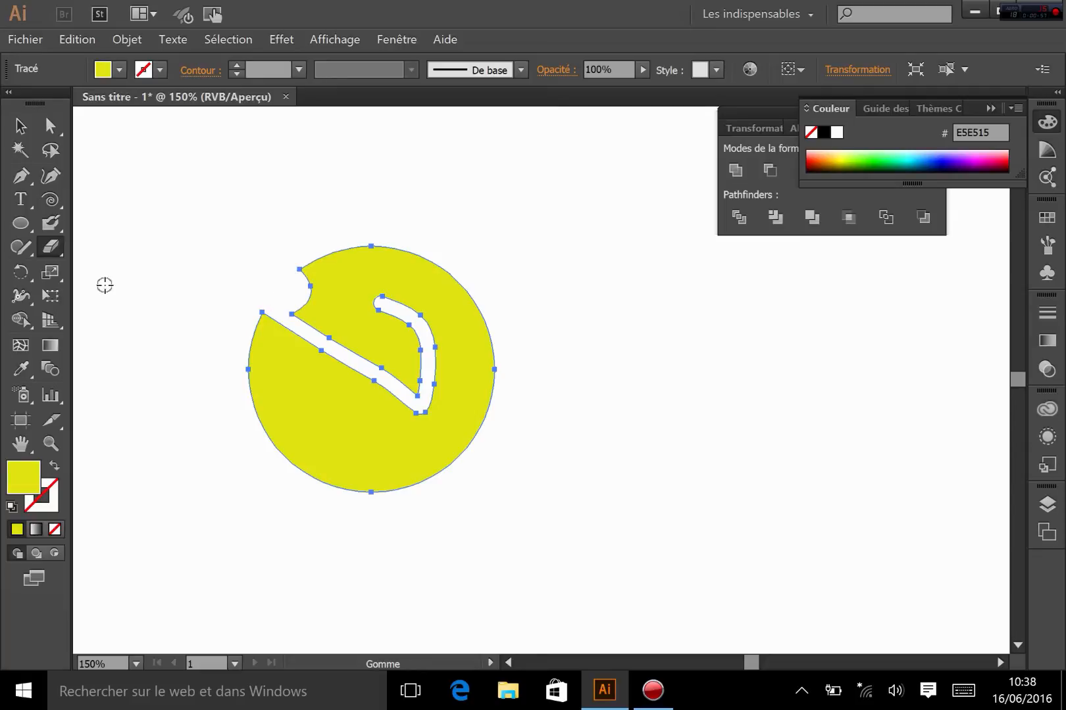
pyautogui.moveTo(331, 243)
pyautogui.mouseDown()
pyautogui.moveTo(349, 247)
pyautogui.moveTo(402, 327)
pyautogui.mouseUp()
# Undo the eraser strokes and redo the ellipse so that the intact circle is back on the artboard
pyautogui.press('ctrl')
pyautogui.hotkey('ctrl', 'z')
pyautogui.hotkey('ctrl', 'z')
pyautogui.hotkey('ctrl', 'z')
pyautogui.hotkey('ctrl', 'z')
pyautogui.hotkey('ctrl', 'z')
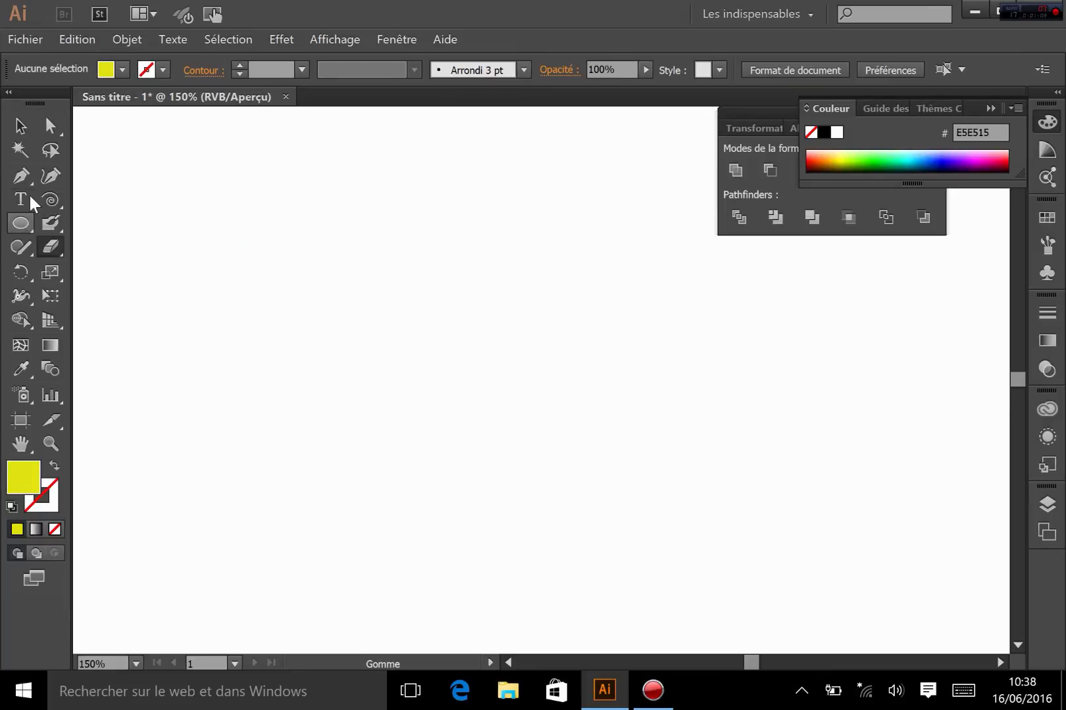
pyautogui.click(78, 38)
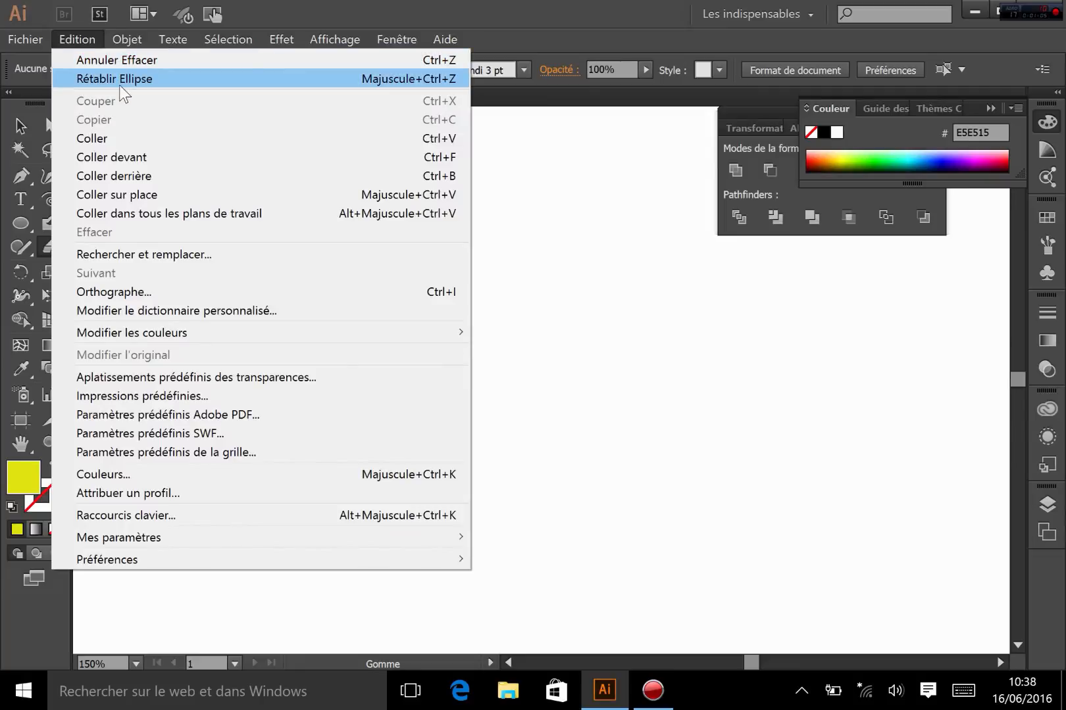
pyautogui.click(120, 85)
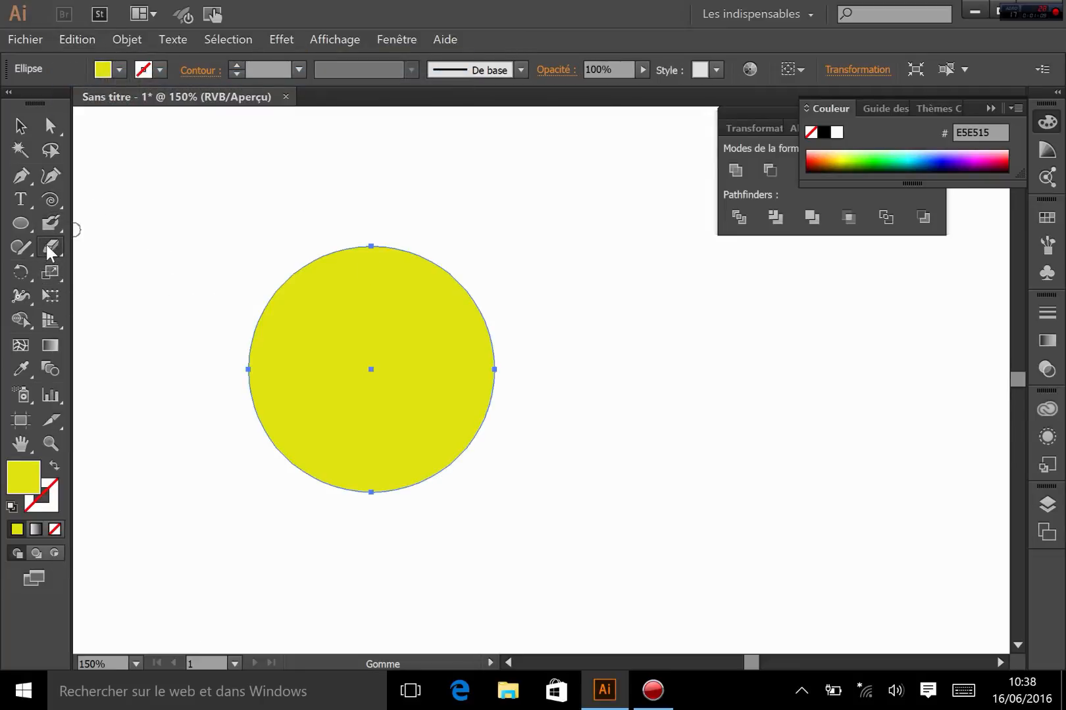
# Set the Eraser tool's size to 40 pt, controlled by Pression with a variation of 40 pt
pyautogui.click(47, 245)
pyautogui.doubleClick(46, 246)
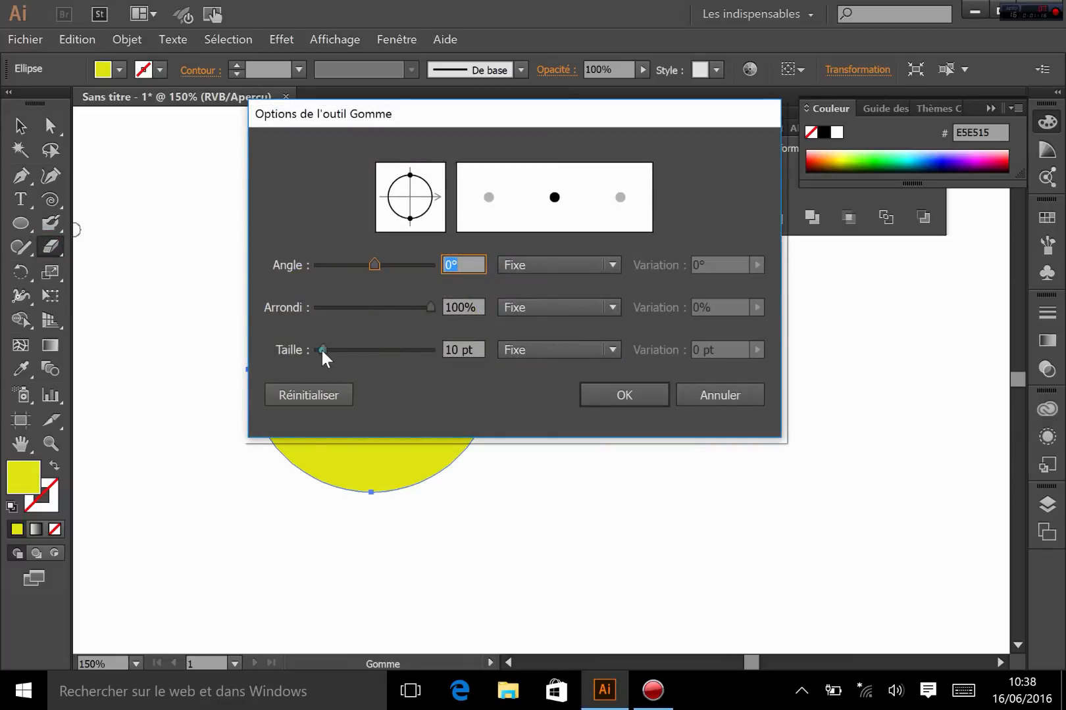
pyautogui.moveTo(323, 350); pyautogui.dragTo(340, 350)
pyautogui.click(558, 353)
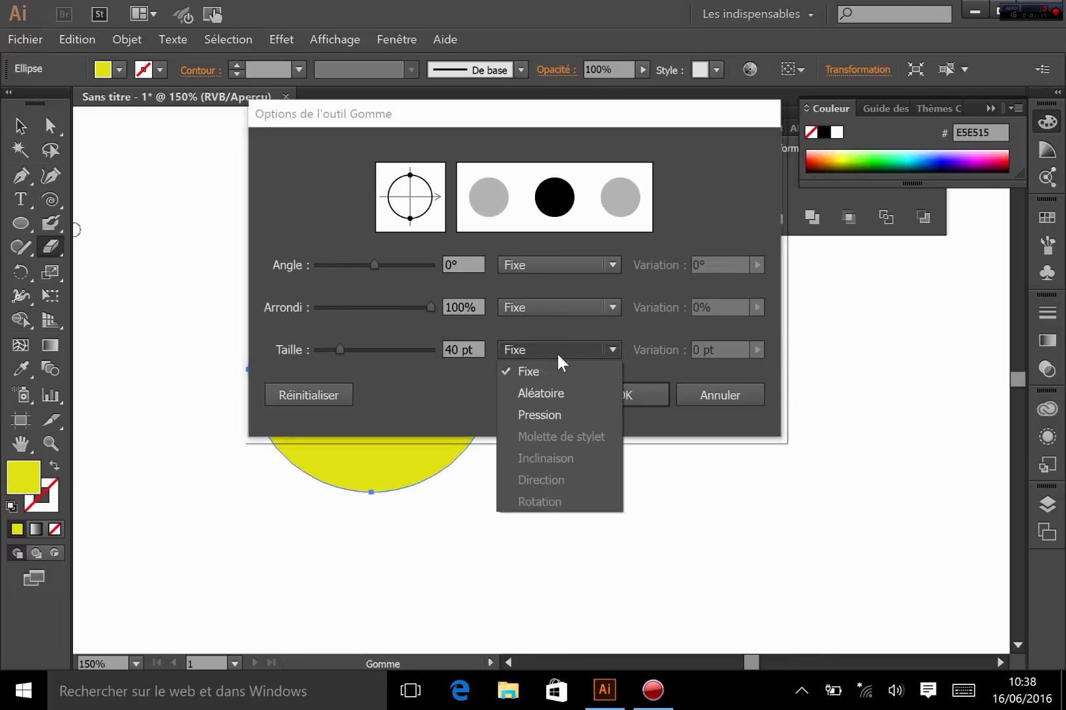
pyautogui.click(563, 419)
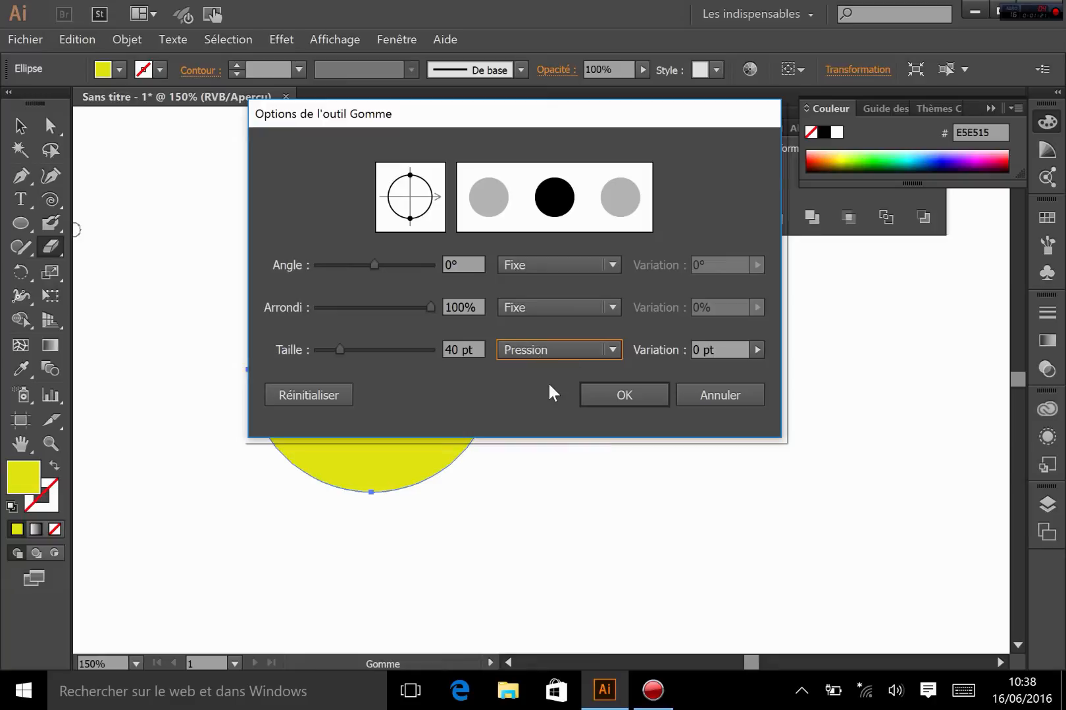
pyautogui.click(753, 350)
pyautogui.moveTo(718, 365); pyautogui.dragTo(760, 366)
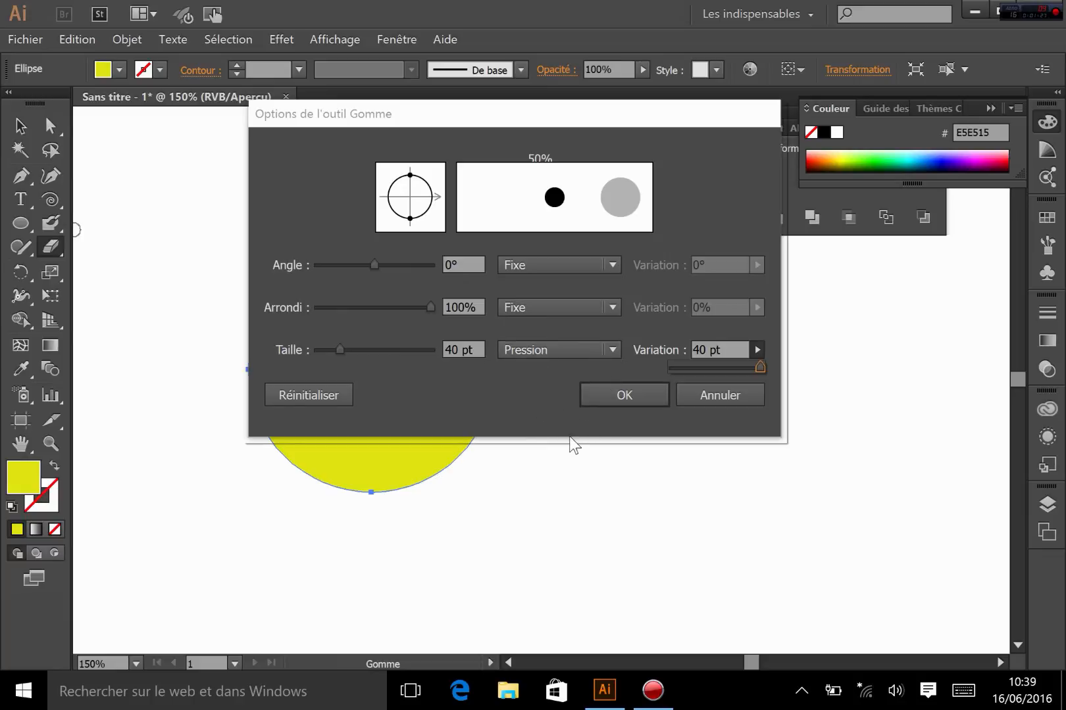
# Set the Eraser's roundness to 57% and its angle to 44°, and apply the tool options
pyautogui.moveTo(430, 307)
pyautogui.mouseDown()
pyautogui.moveTo(354, 303)
pyautogui.moveTo(441, 314)
pyautogui.mouseUp()
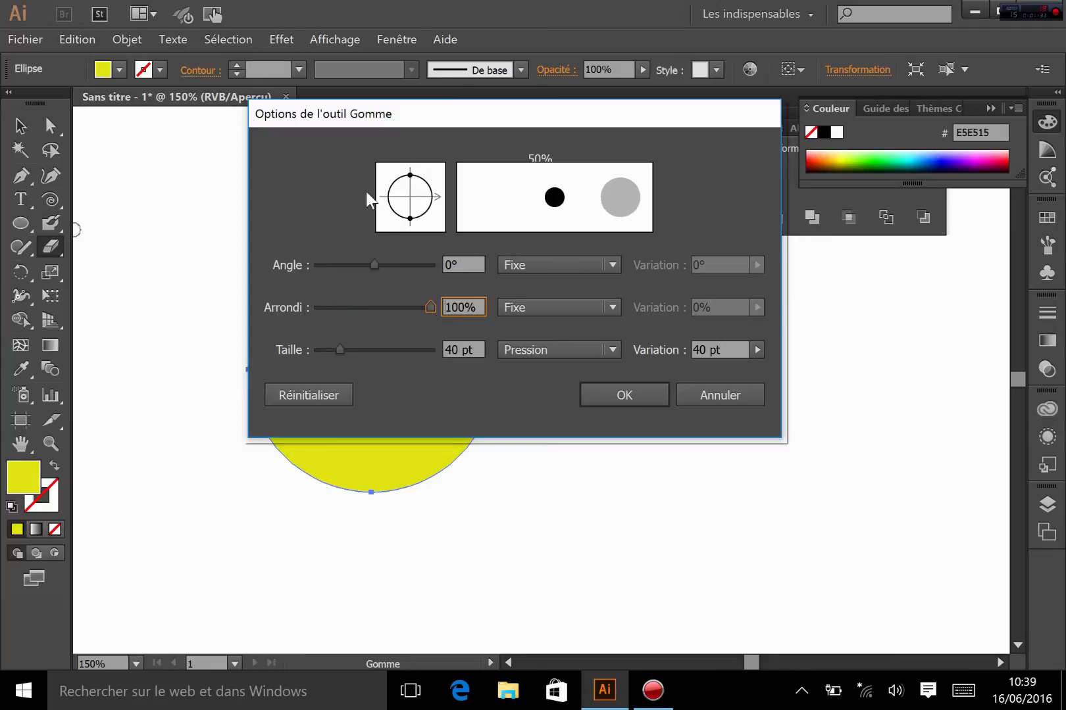
pyautogui.moveTo(377, 264)
pyautogui.mouseDown()
pyautogui.moveTo(392, 264)
pyautogui.moveTo(371, 265)
pyautogui.mouseUp()
pyautogui.moveTo(427, 305)
pyautogui.mouseDown()
pyautogui.moveTo(384, 293)
pyautogui.moveTo(388, 266)
pyautogui.mouseUp()
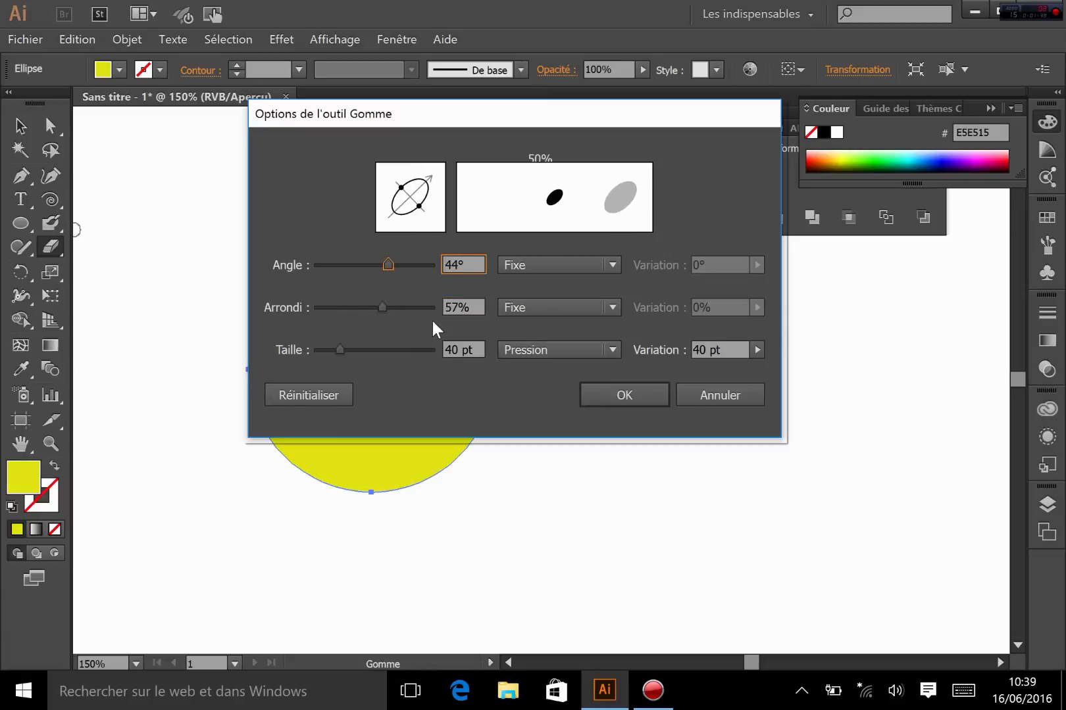
pyautogui.click(634, 394)
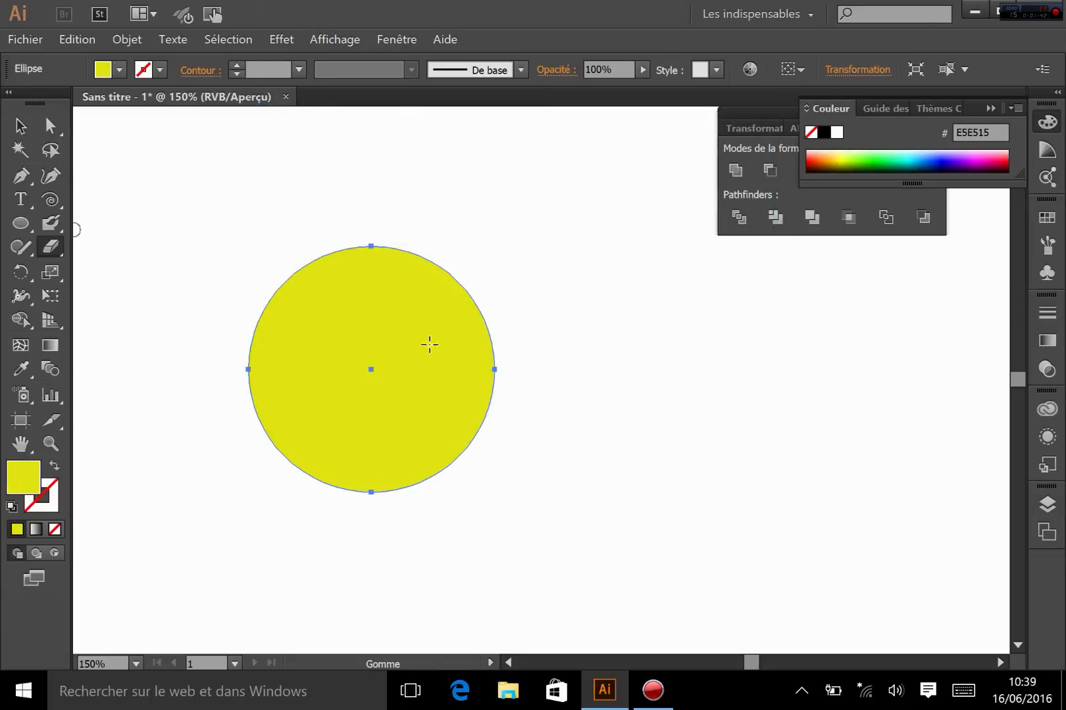
# Try erasing a wide band from the circle's left edge inward with the Eraser, and undo the stroke
pyautogui.moveTo(235, 302); pyautogui.dragTo(408, 331)
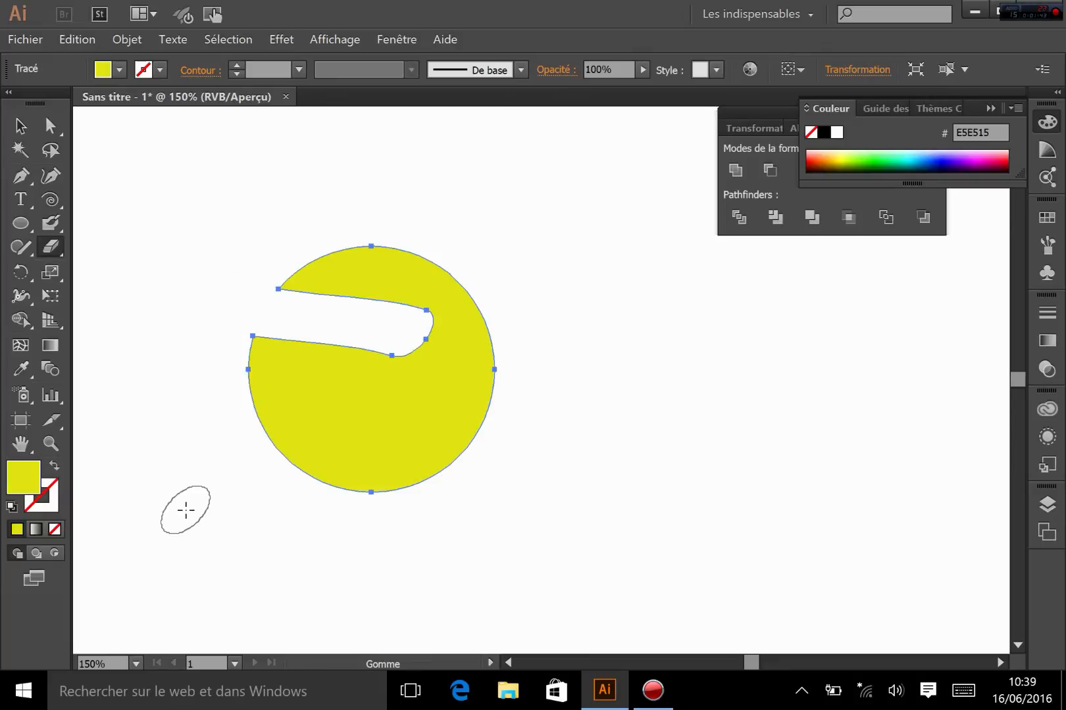
pyautogui.hotkey('ctrl', 'z')
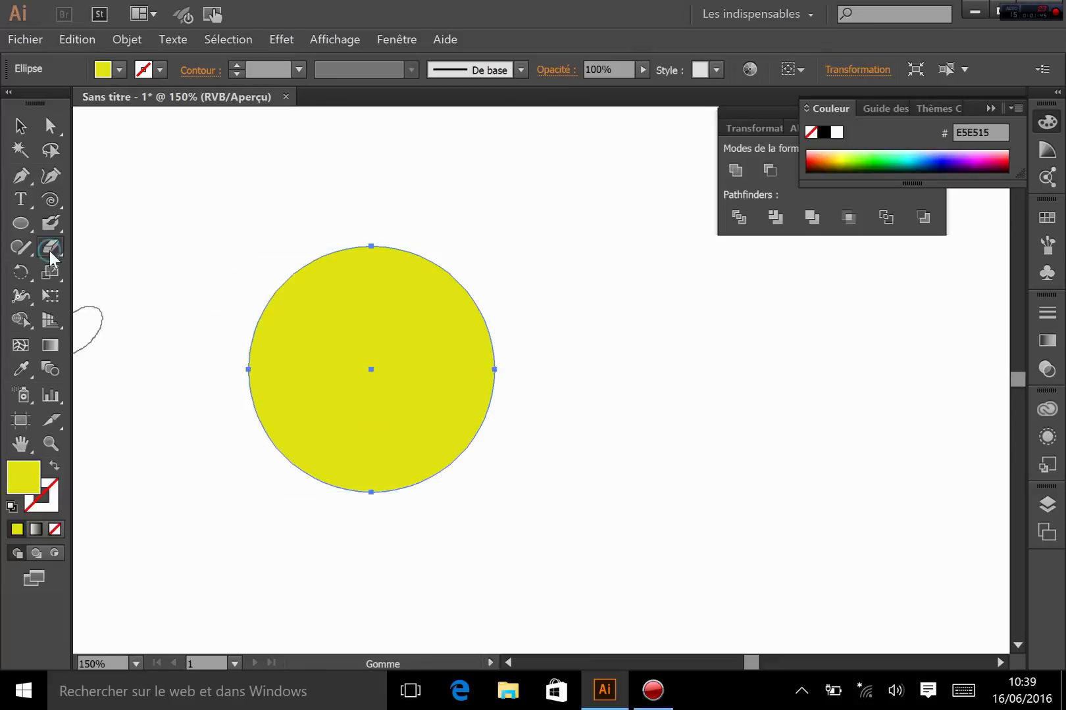
# Cut the circle's outline at an upper-left point and a lower-right point with the Scissors tool
pyautogui.moveTo(49, 251)
pyautogui.mouseDown()
pyautogui.moveTo(113, 247)
pyautogui.moveTo(137, 270)
pyautogui.mouseUp()
pyautogui.click(288, 279)
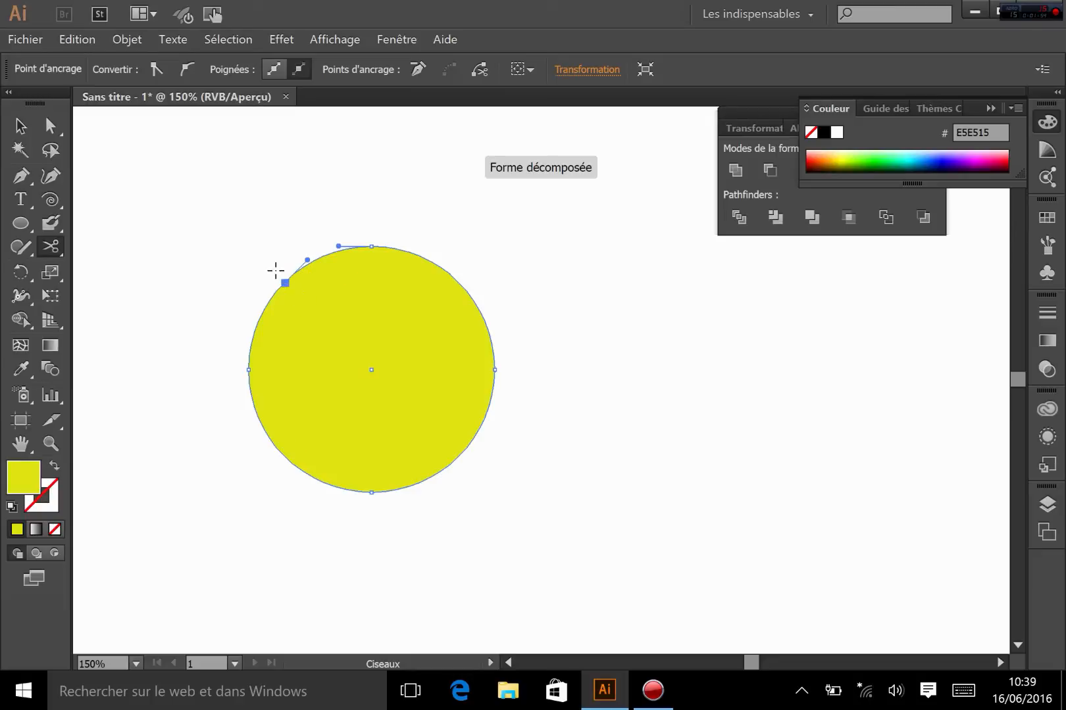
pyautogui.click(468, 446)
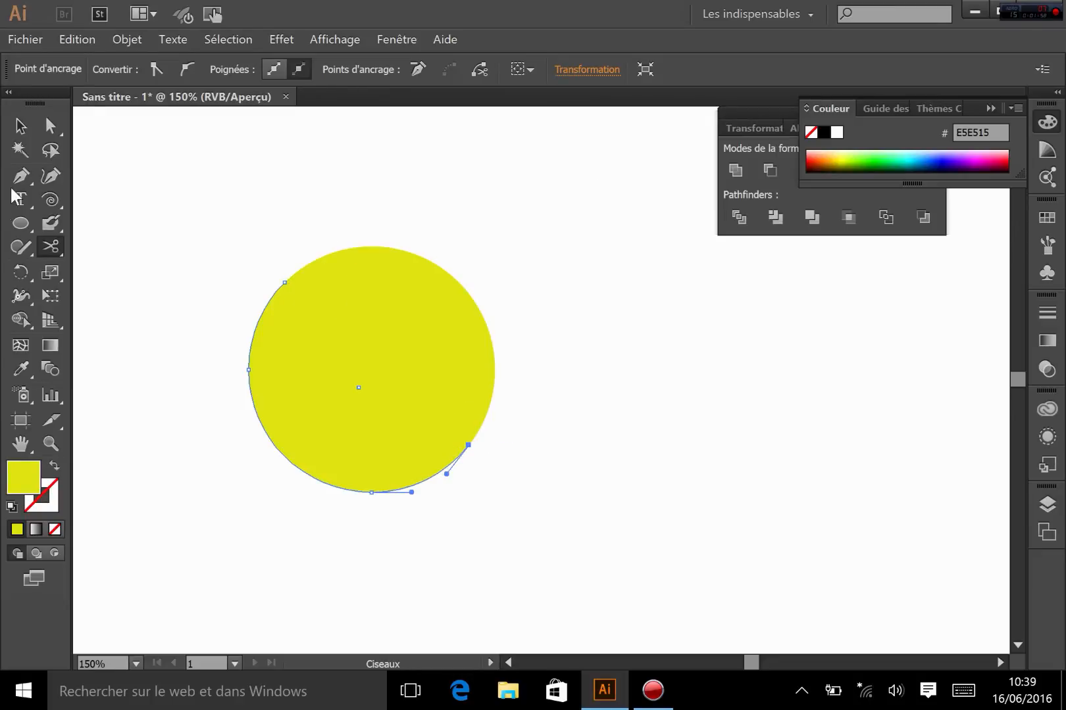
# Move the cut circle's upper-right half up and to the right, apart from the other half, and deselect it
pyautogui.click(15, 125)
pyautogui.click(182, 194)
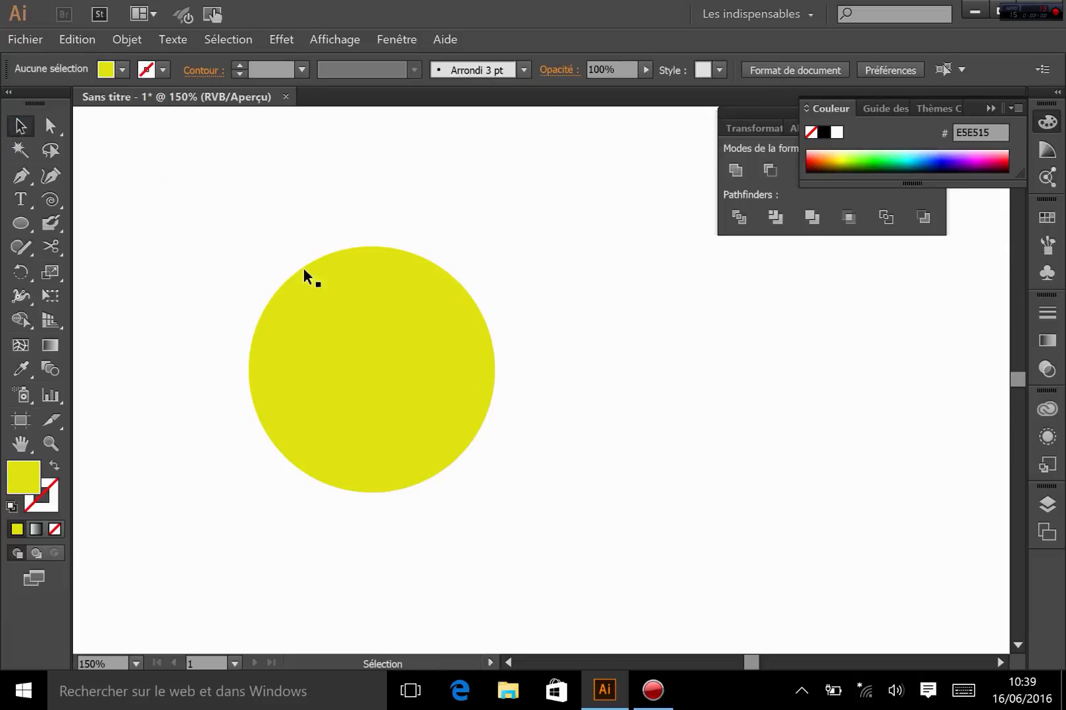
pyautogui.moveTo(442, 282); pyautogui.dragTo(493, 254)
pyautogui.click(598, 556)
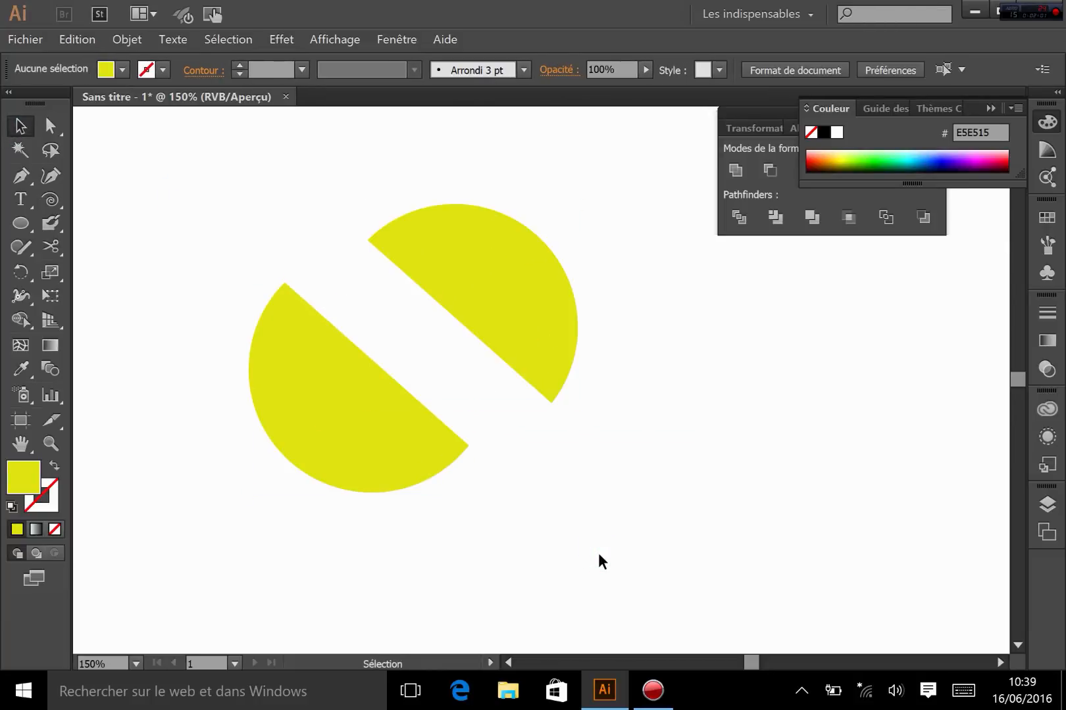
# Undo the half's move and the Scissors cuts to restore the whole circle
pyautogui.hotkey('ctrl', 'z')
pyautogui.hotkey('ctrl', 'z')
pyautogui.hotkey('ctrl', 'z')
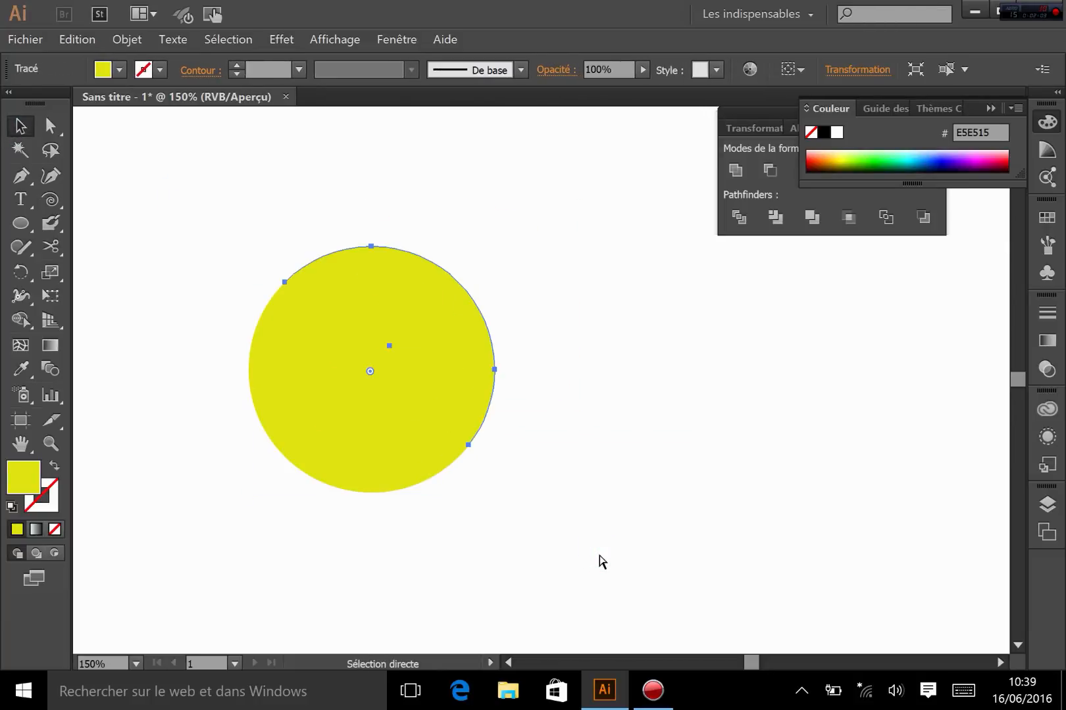
pyautogui.hotkey('ctrl', 'z')
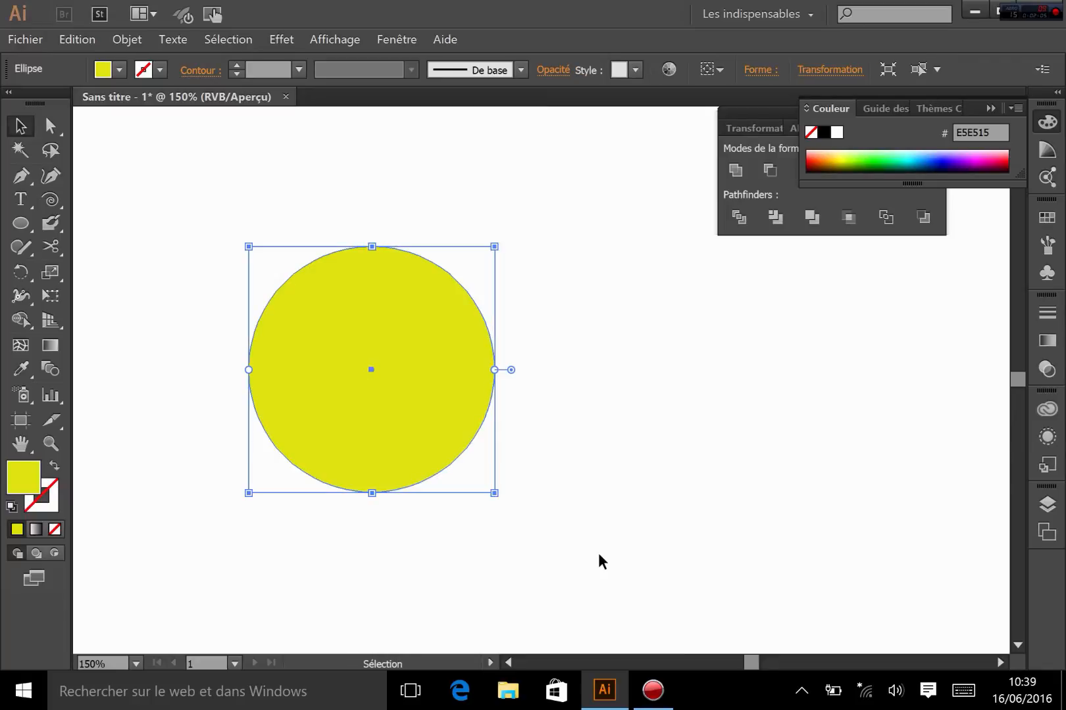
# Cut the circle along a wavy diagonal line with the Knife tool (Cutter) and move its upper-right piece away
pyautogui.moveTo(57, 244); pyautogui.dragTo(115, 296)
pyautogui.moveTo(262, 232)
pyautogui.mouseDown()
pyautogui.moveTo(289, 291)
pyautogui.moveTo(327, 299)
pyautogui.moveTo(317, 359)
pyautogui.moveTo(349, 347)
pyautogui.moveTo(375, 361)
pyautogui.moveTo(367, 389)
pyautogui.moveTo(408, 381)
pyautogui.moveTo(425, 433)
pyautogui.moveTo(460, 427)
pyautogui.moveTo(485, 462)
pyautogui.moveTo(519, 475)
pyautogui.mouseUp()
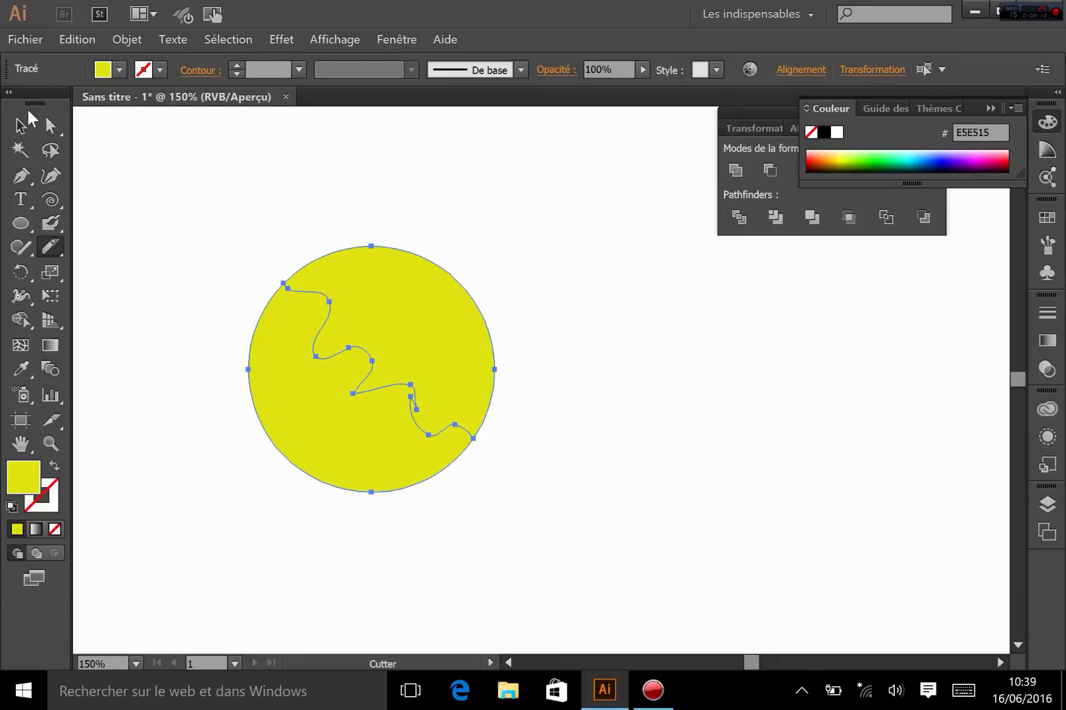
pyautogui.click(25, 123)
pyautogui.click(173, 208)
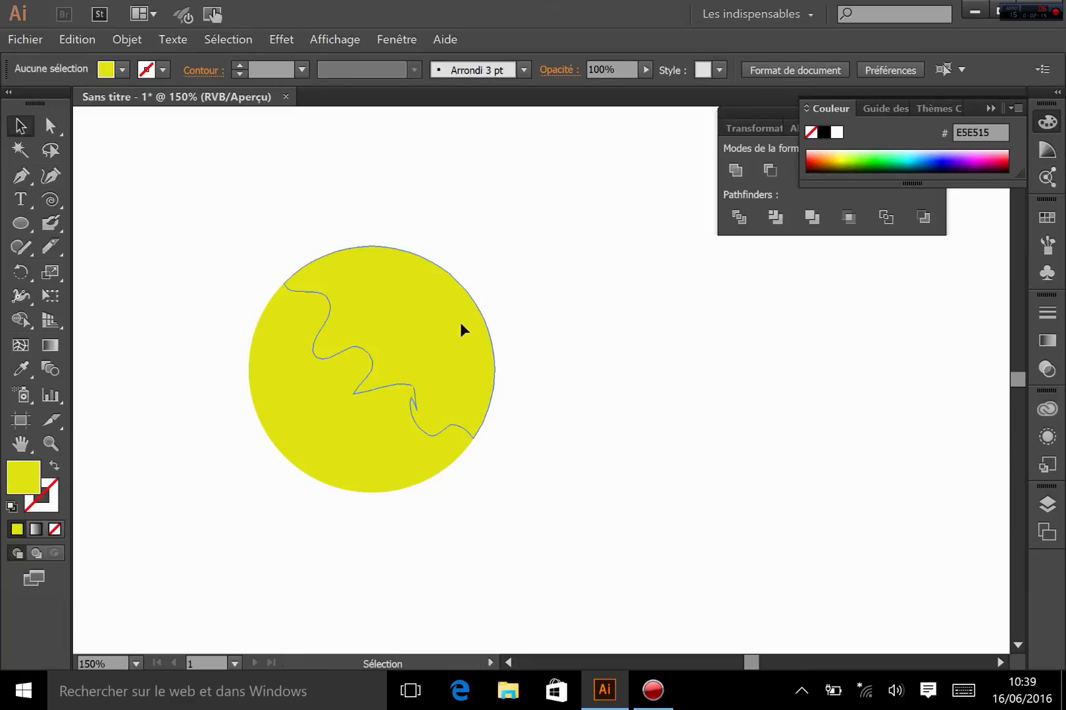
pyautogui.moveTo(461, 327); pyautogui.dragTo(524, 283)
pyautogui.click(579, 468)
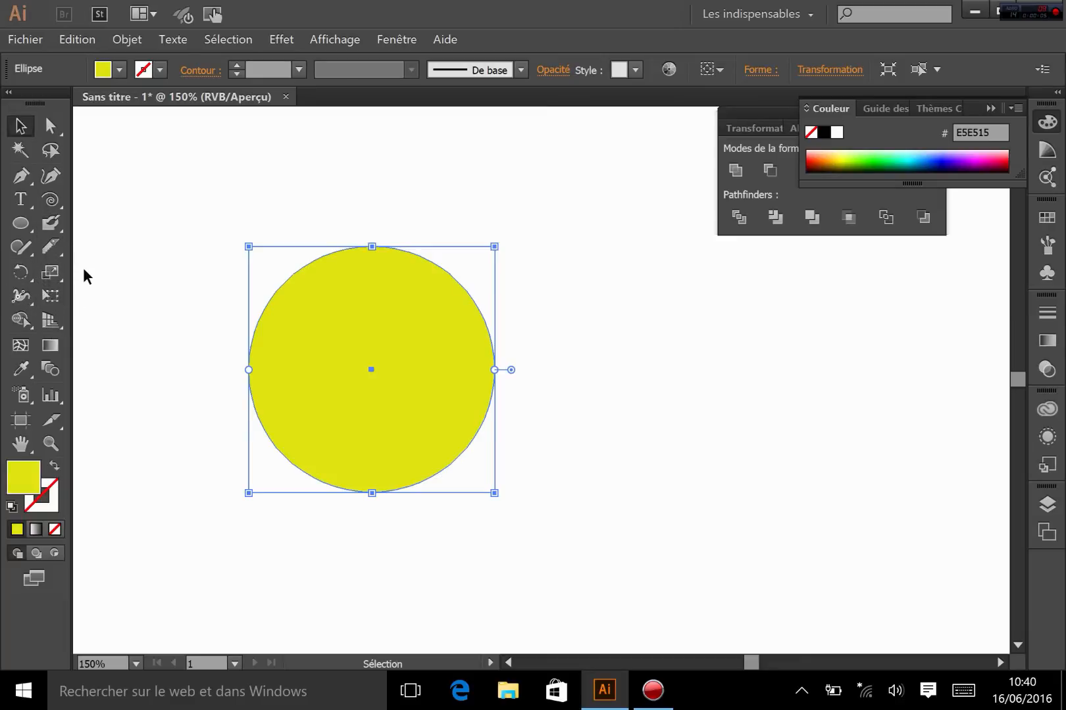
# Rotate the whole circle freehand with the Rotate tool
pyautogui.click(24, 269)
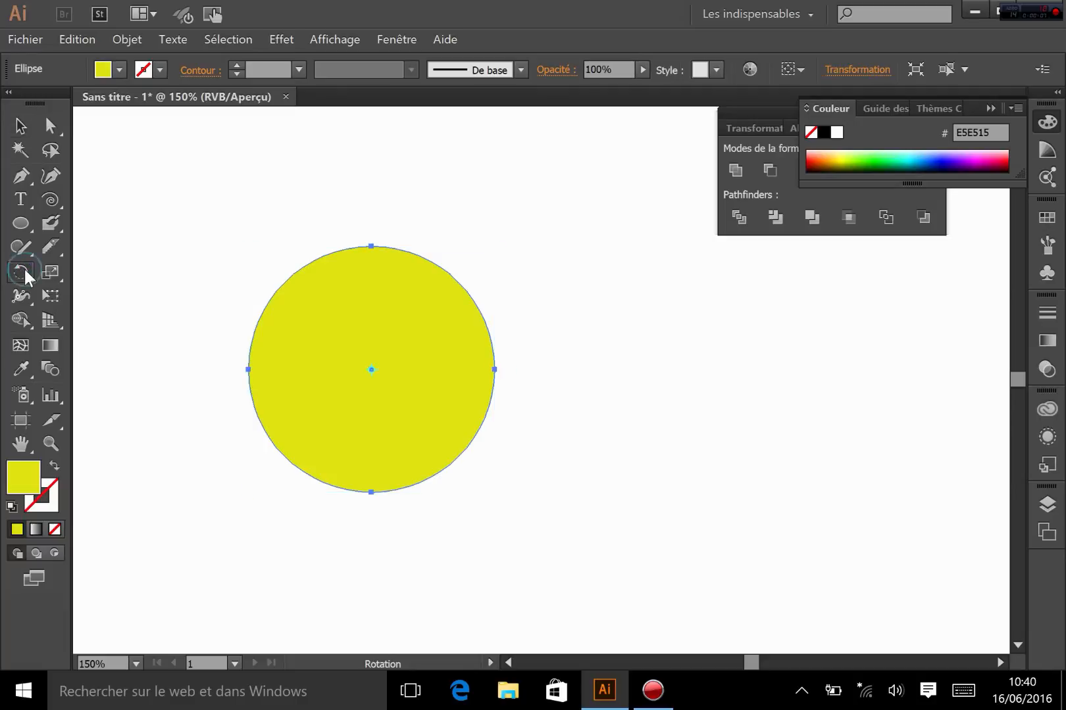
pyautogui.moveTo(269, 230); pyautogui.dragTo(476, 326)
pyautogui.hscroll(-3, 367, 355)
pyautogui.hscroll(1, 366, 355)
pyautogui.scroll(-1, 366, 354)
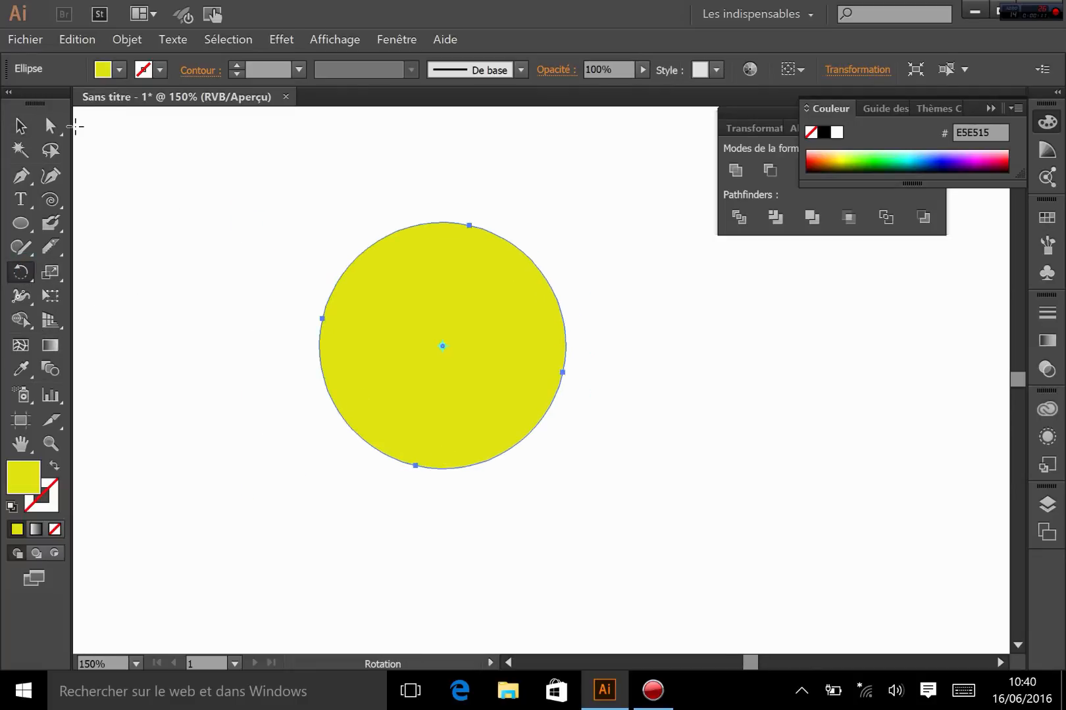
# Draw a small rectangle above and to the left of the circle
pyautogui.moveTo(20, 227); pyautogui.dragTo(62, 221)
pyautogui.moveTo(141, 188); pyautogui.dragTo(224, 262)
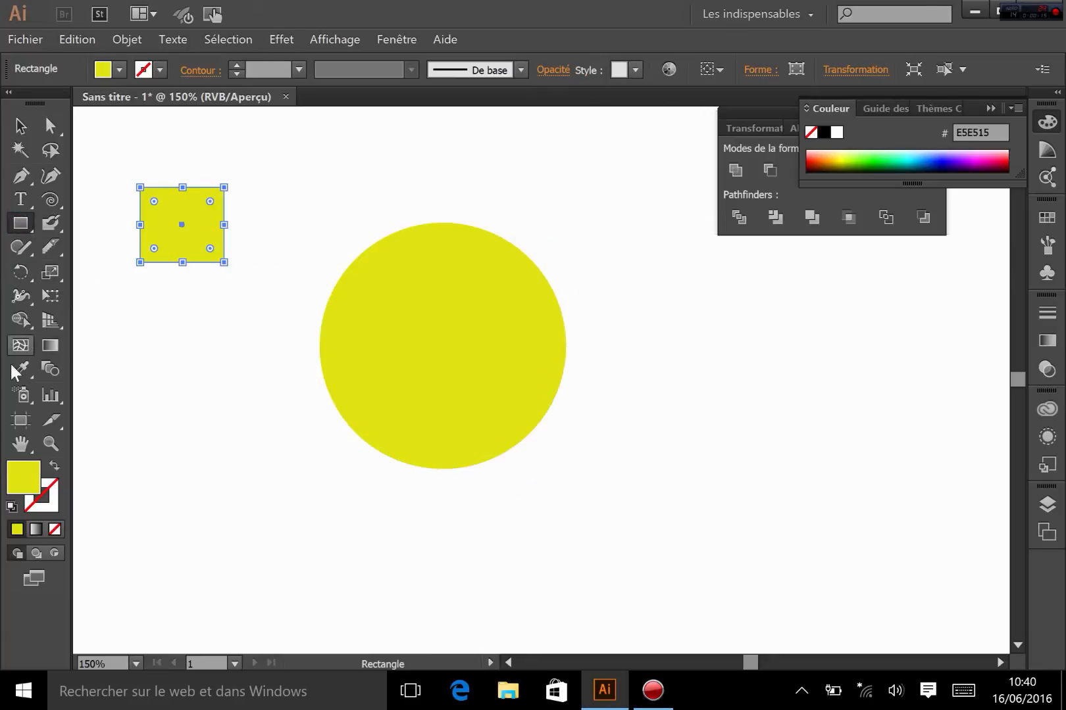
# Try rotating the small rectangle freehand about its centre, and undo the rotation
pyautogui.click(22, 275)
pyautogui.moveTo(135, 165); pyautogui.dragTo(156, 205)
pyautogui.hotkey('ctrl', 'z')
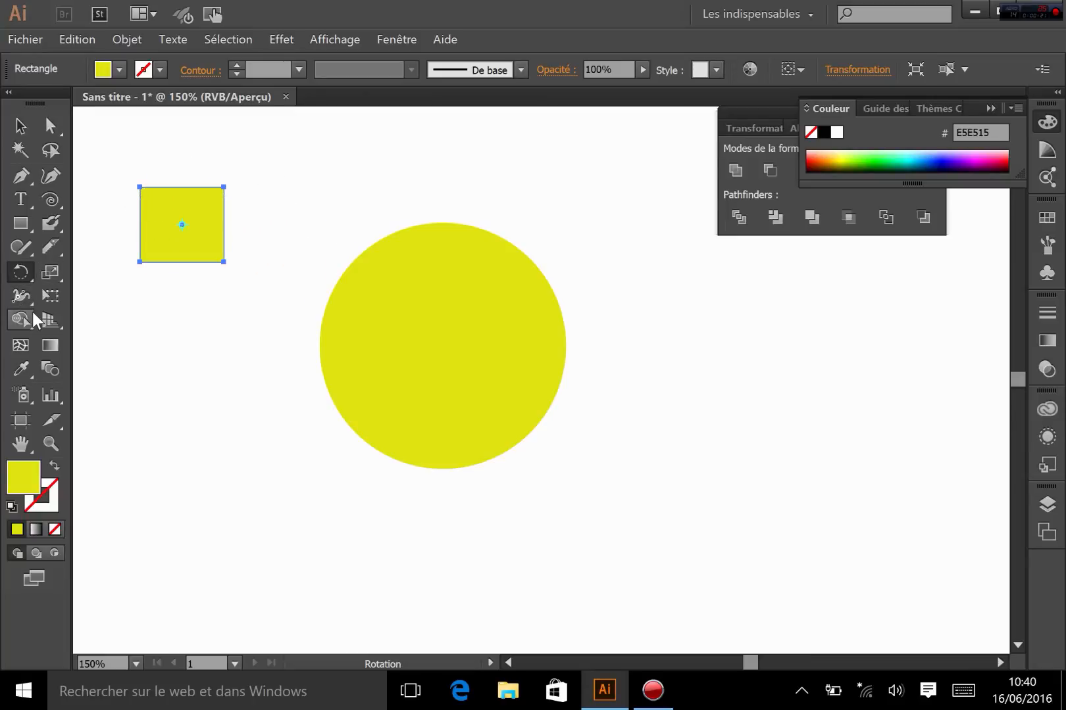
# Create a copy of the rectangle rotated by 72° about its centre, with the preview turned on
pyautogui.doubleClick(22, 273)
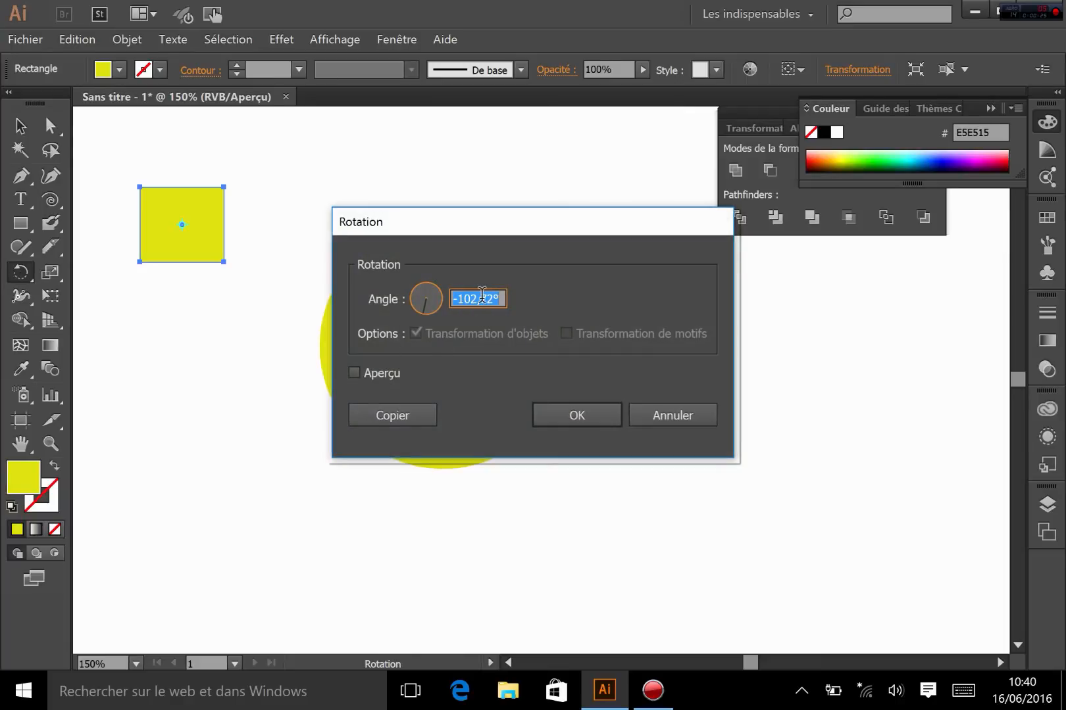
pyautogui.write('90')
pyautogui.click(368, 370)
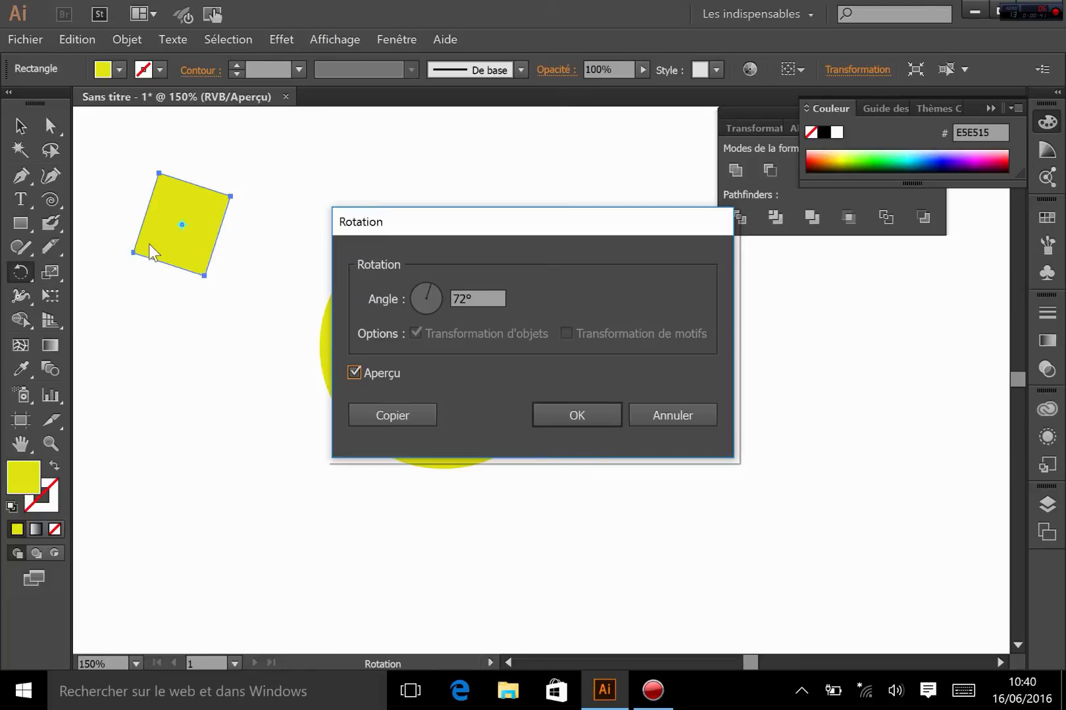
pyautogui.click(390, 415)
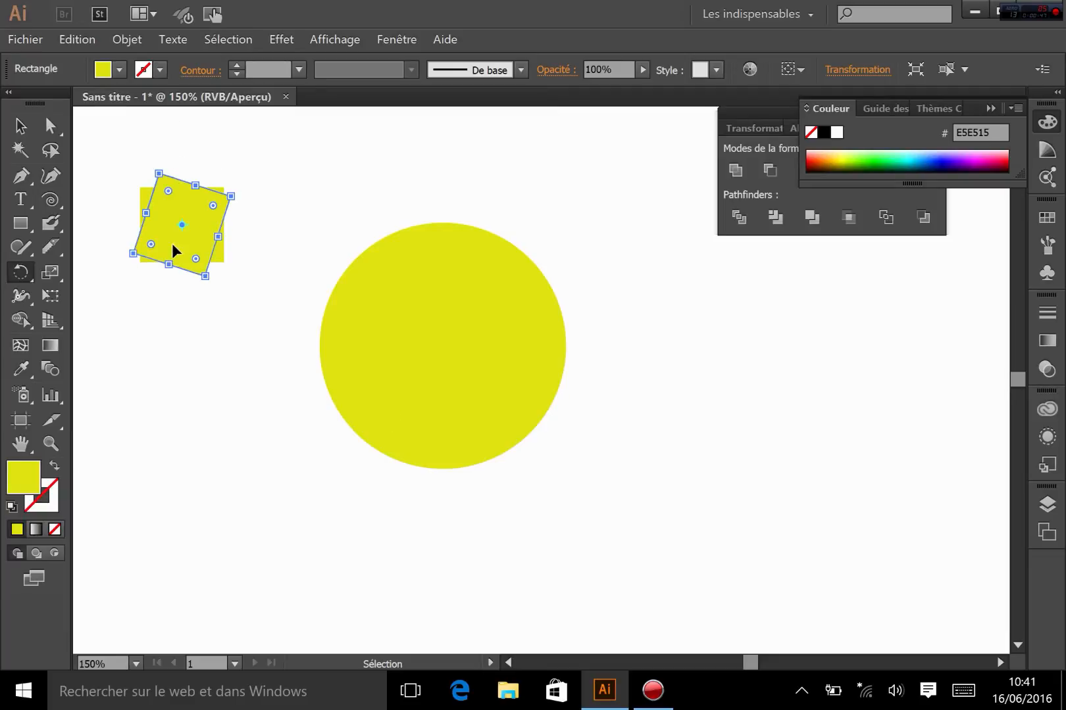
# Repeat the rotated copy of the rectangle several times to form a starburst, and deselect it
pyautogui.hotkey('ctrl', 'd')
pyautogui.hotkey('ctrl', 'd')
pyautogui.hotkey('ctrl', 'd')
pyautogui.hotkey('ctrl', 'd')
pyautogui.hotkey('ctrl', 'd')
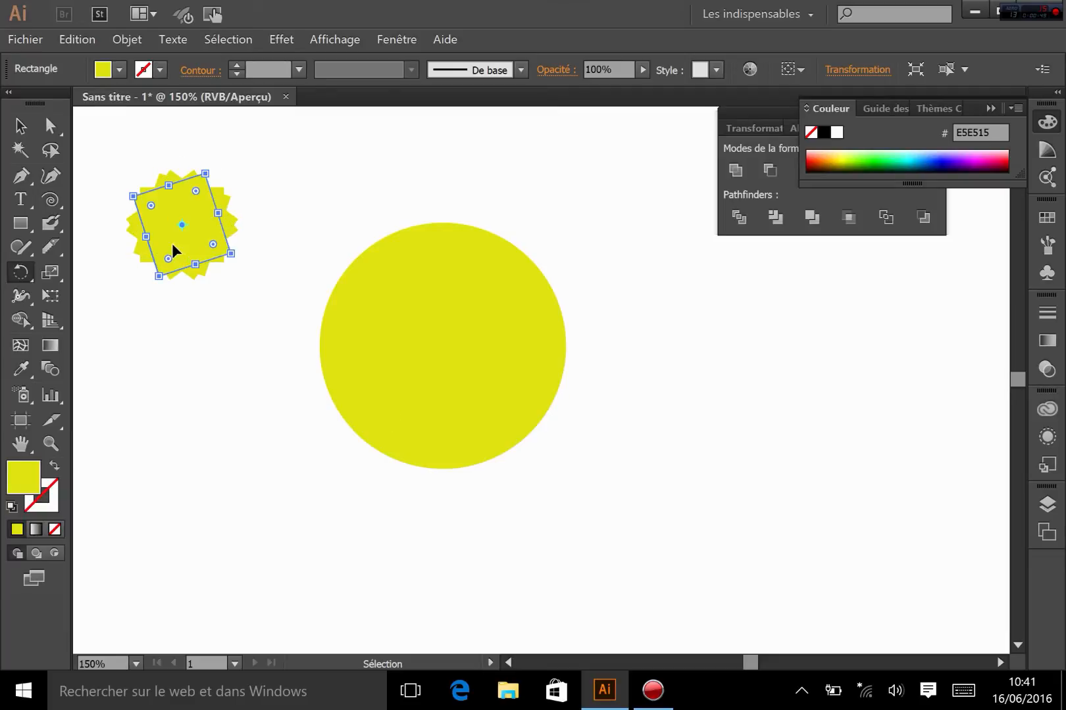
pyautogui.click(13, 129)
pyautogui.click(167, 366)
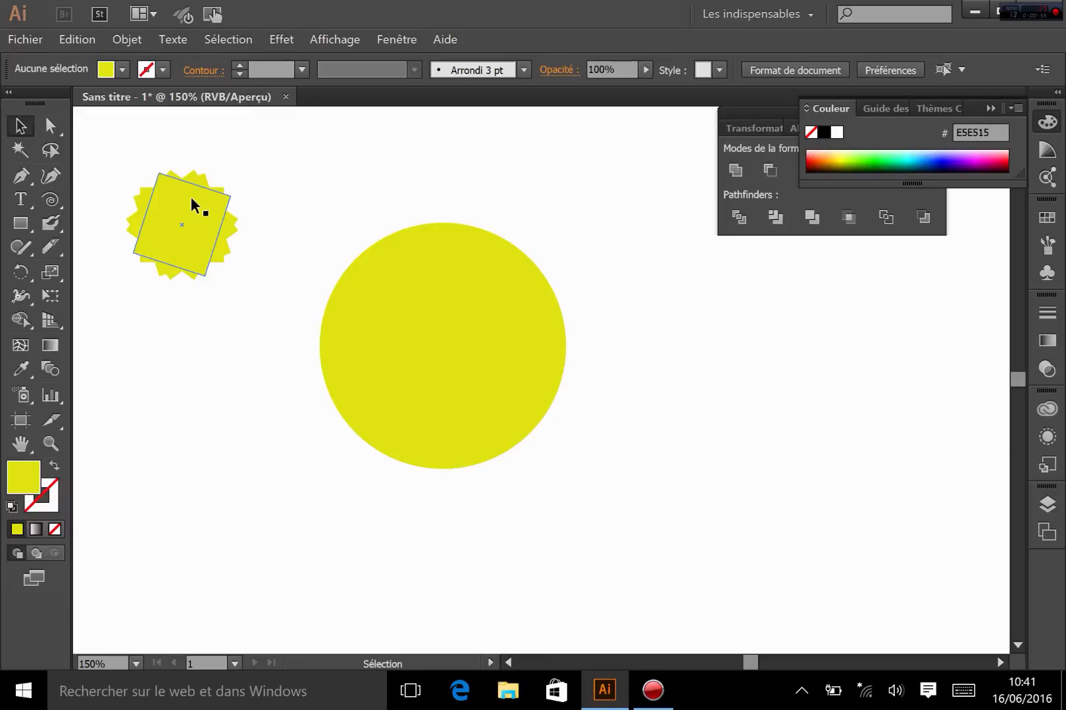
# Undo all the rotated copies so that only the original rectangle remains
pyautogui.hotkey('ctrl', 'z')
pyautogui.hotkey('ctrl', 'z')
pyautogui.hotkey('ctrl', 'z')
pyautogui.hotkey('ctrl', 'z')
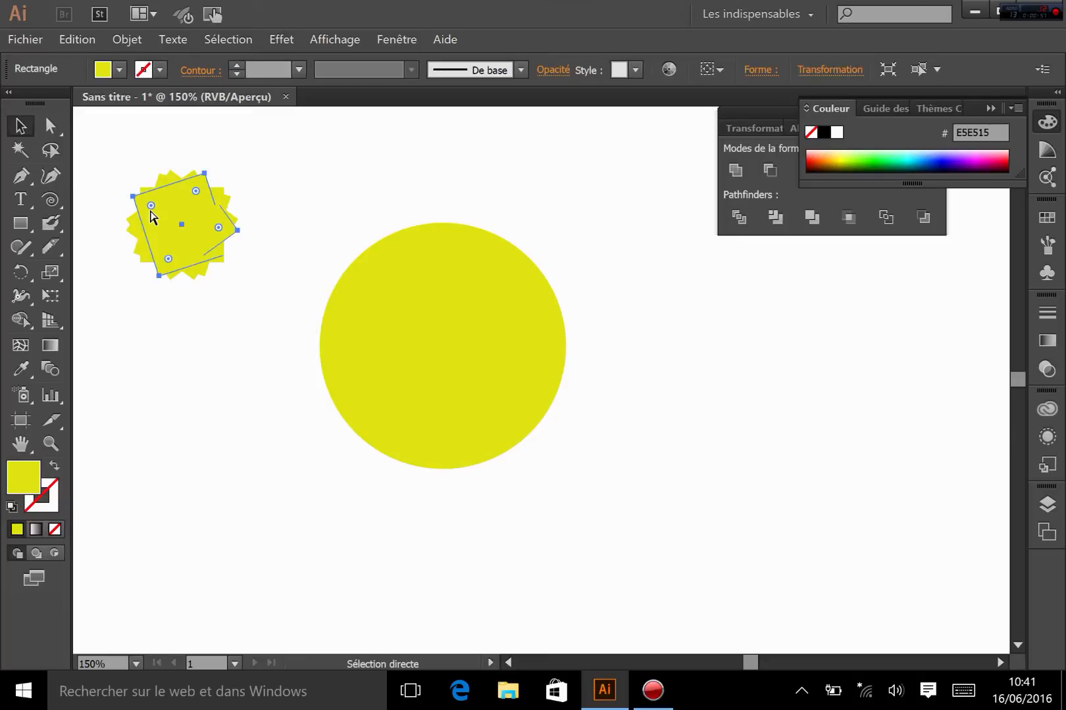
pyautogui.hotkey('ctrl', 'z')
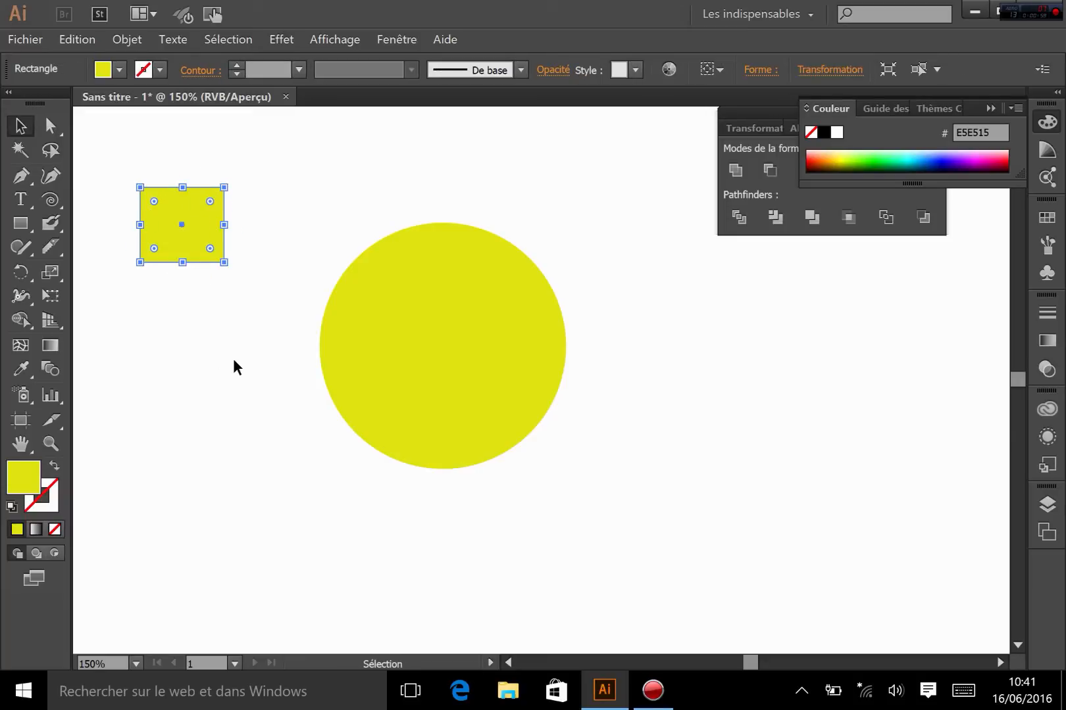
# Try rotating the rectangle about a reference point placed between it and the circle, and undo the rotation
pyautogui.click(20, 272)
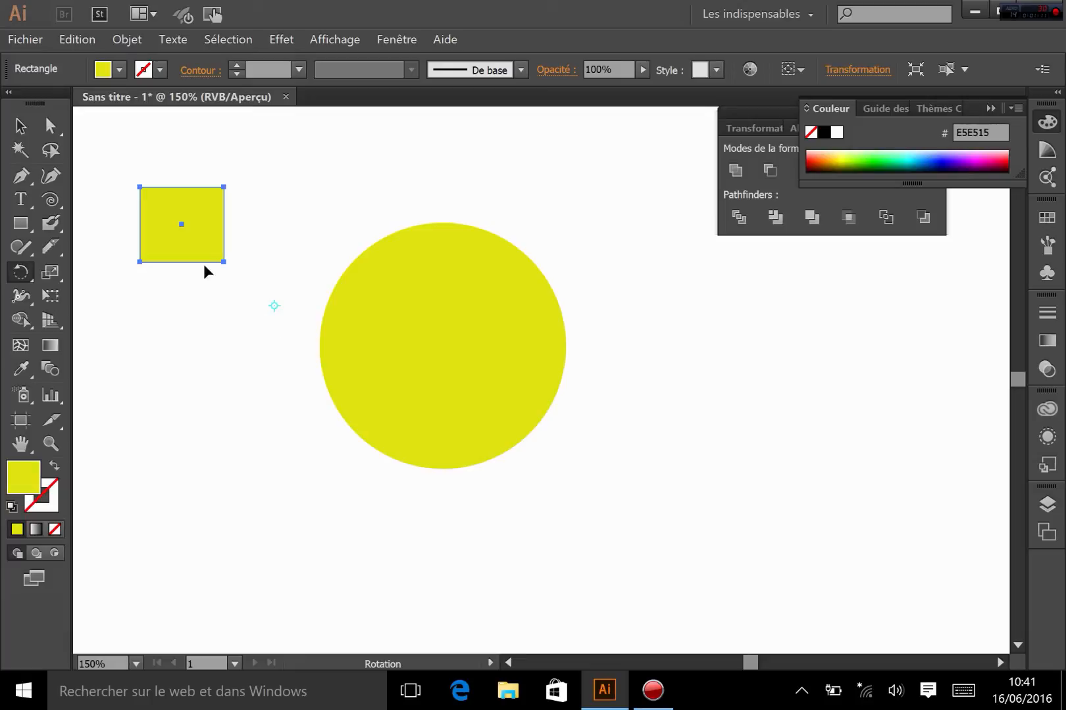
pyautogui.moveTo(182, 213); pyautogui.dragTo(287, 237)
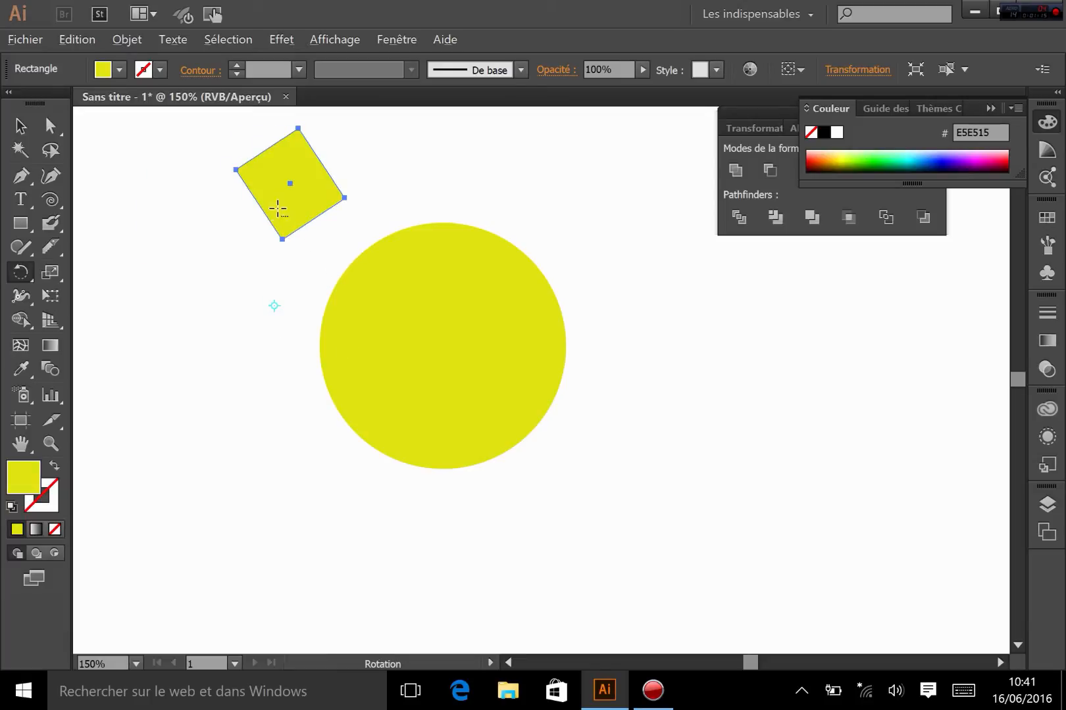
pyautogui.hotkey('ctrl', 'z')
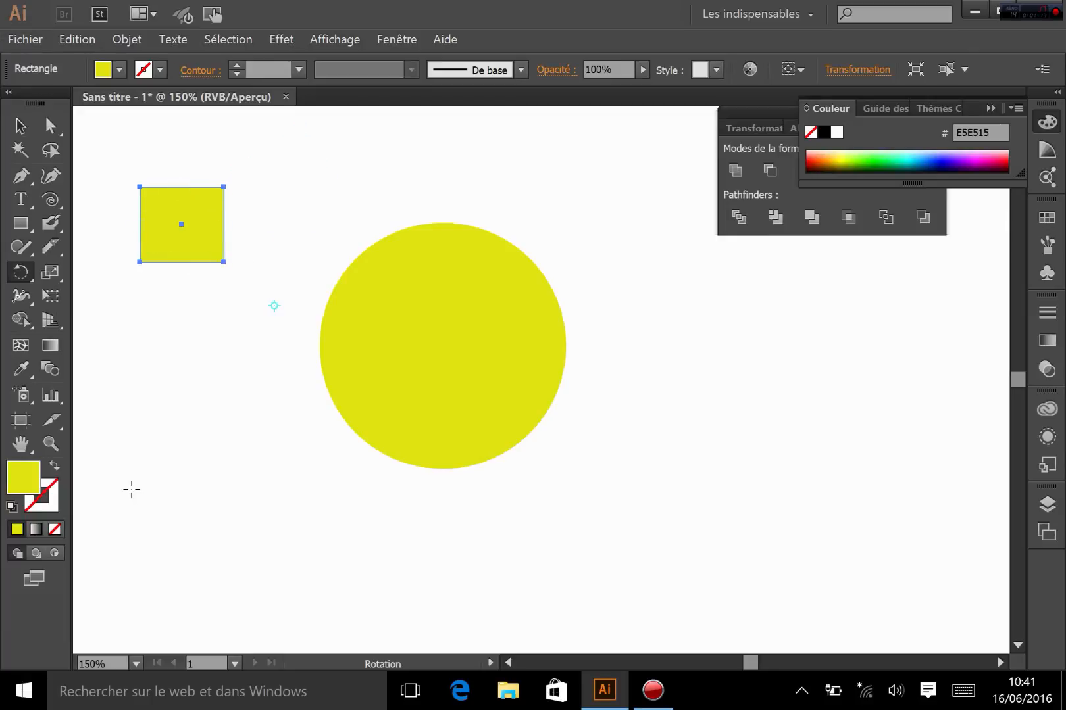
# Scale the rectangle down slightly toward the reference point at its lower right with the Scale tool, and deselect it
pyautogui.click(54, 267)
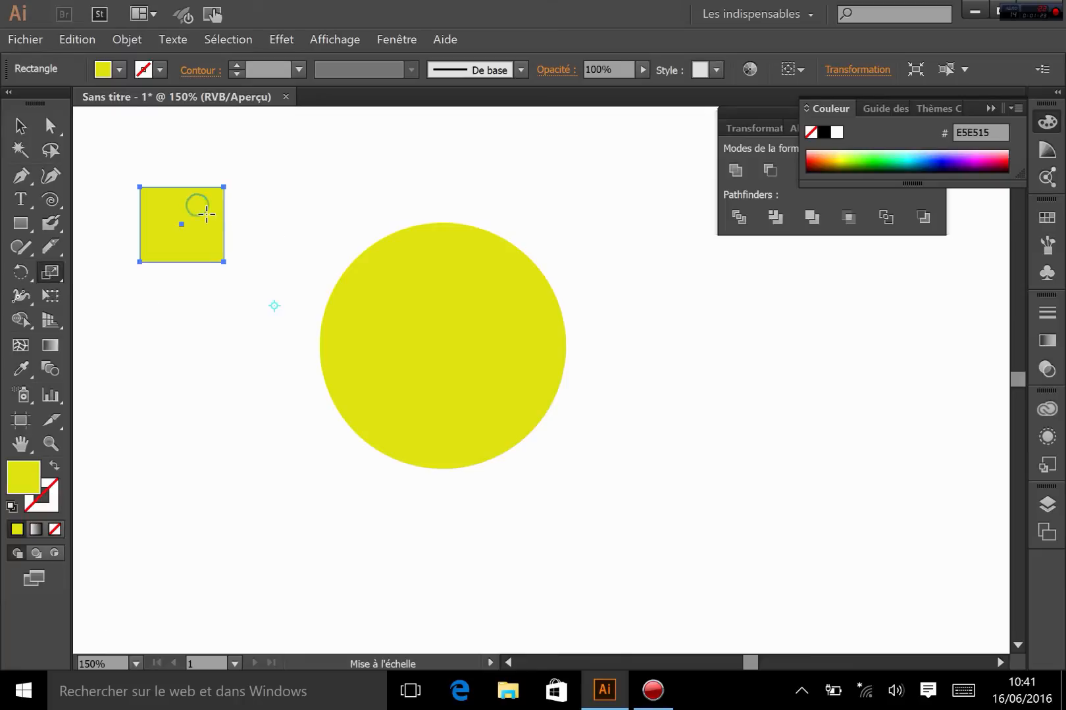
pyautogui.moveTo(206, 214)
pyautogui.mouseDown()
pyautogui.moveTo(242, 193)
pyautogui.moveTo(176, 238)
pyautogui.moveTo(232, 212)
pyautogui.moveTo(269, 229)
pyautogui.moveTo(287, 350)
pyautogui.moveTo(320, 384)
pyautogui.moveTo(268, 214)
pyautogui.moveTo(209, 232)
pyautogui.mouseUp()
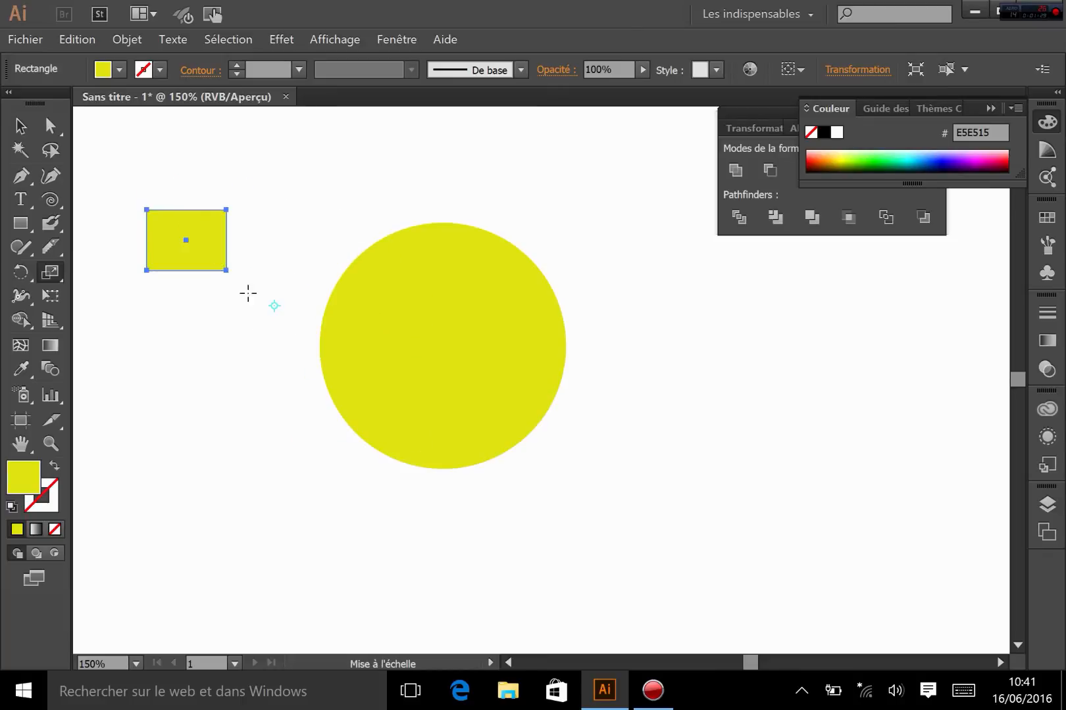
pyautogui.click(20, 125)
pyautogui.click(232, 426)
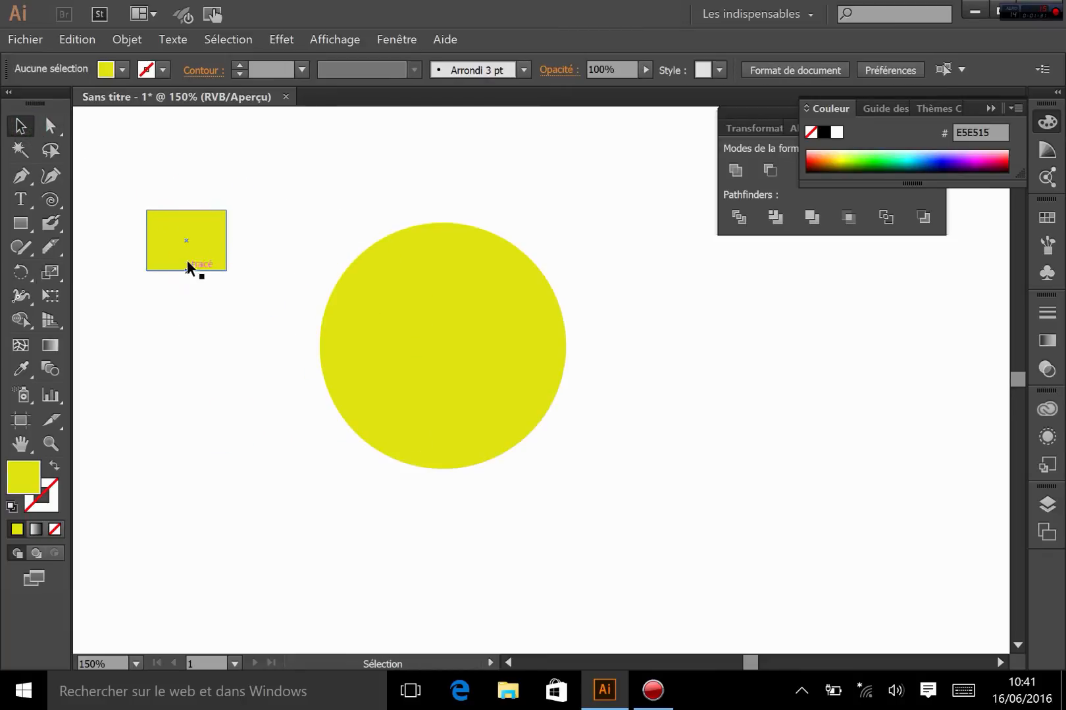
# Move the rectangle down and to the right, and enlarge it about its centre with the Scale tool
pyautogui.moveTo(190, 267); pyautogui.dragTo(225, 293)
pyautogui.click(56, 271)
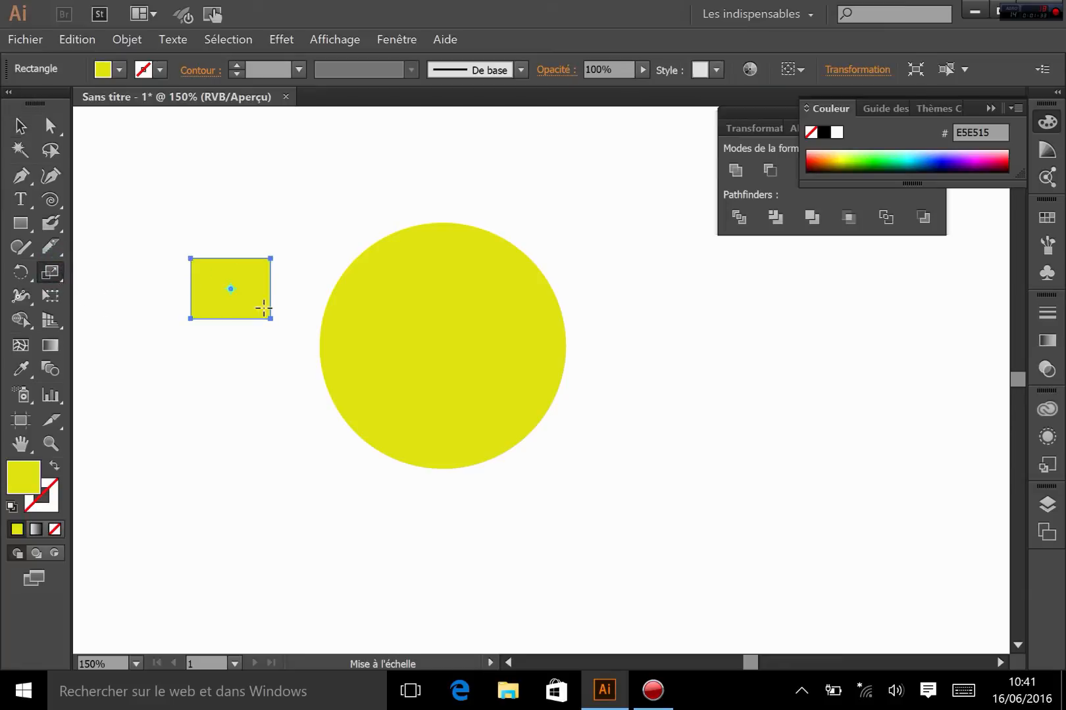
pyautogui.moveTo(194, 288); pyautogui.dragTo(162, 422)
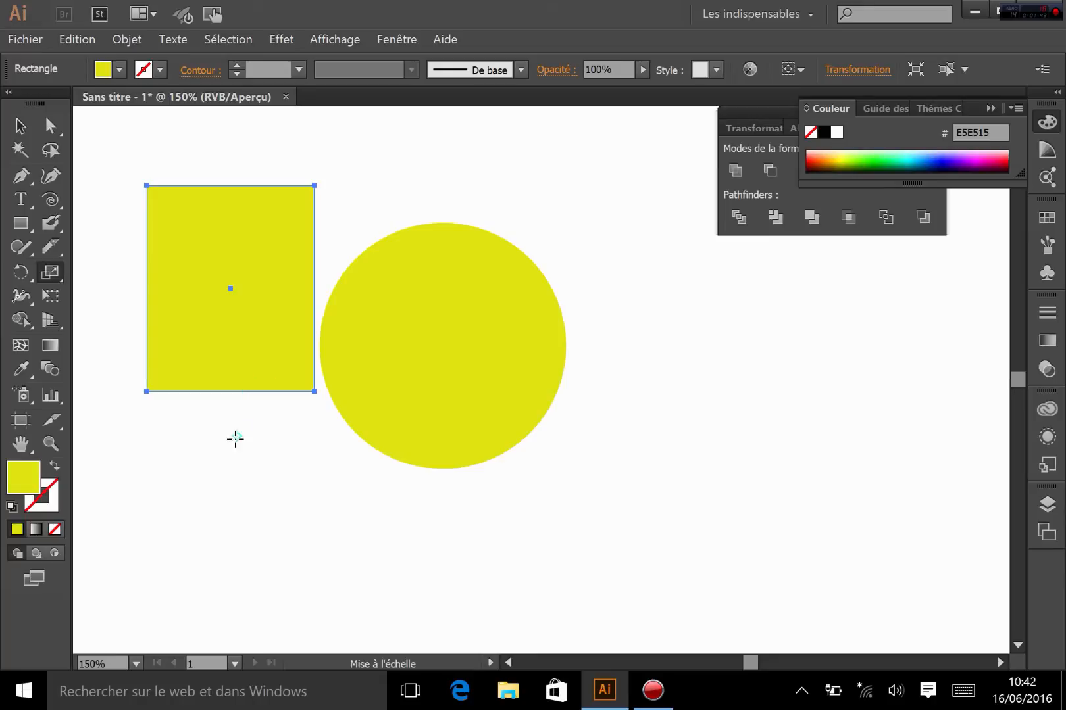
# Scale the enlarged rectangle down toward a reference point placed below it
pyautogui.moveTo(268, 243); pyautogui.dragTo(256, 317)
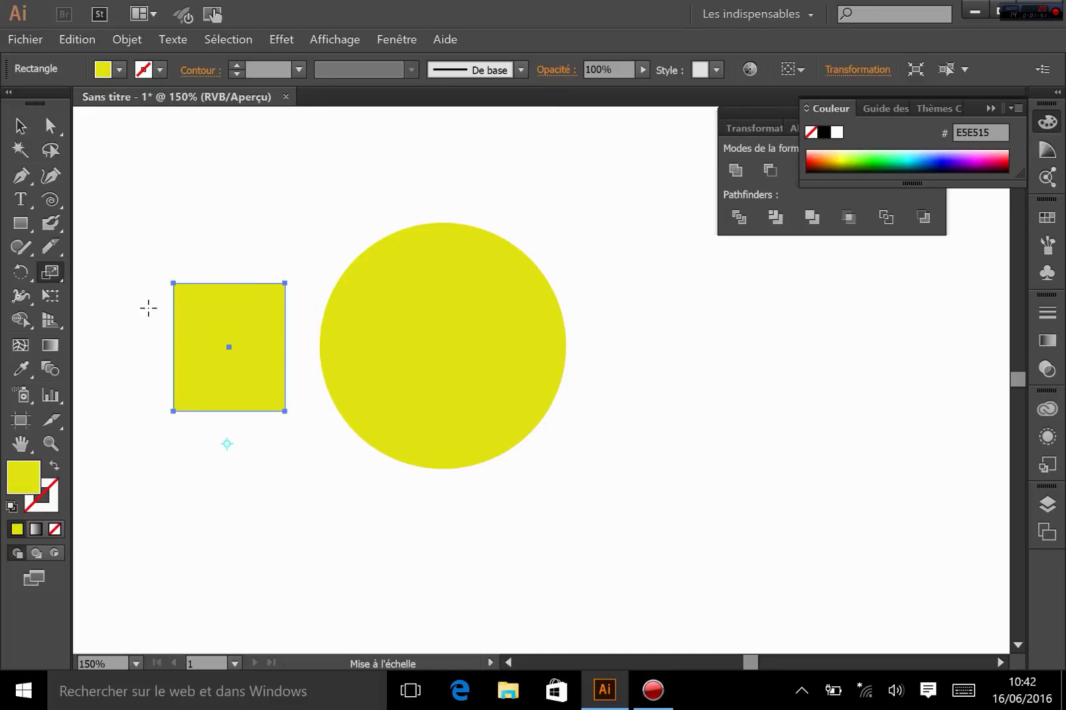
pyautogui.press('v')
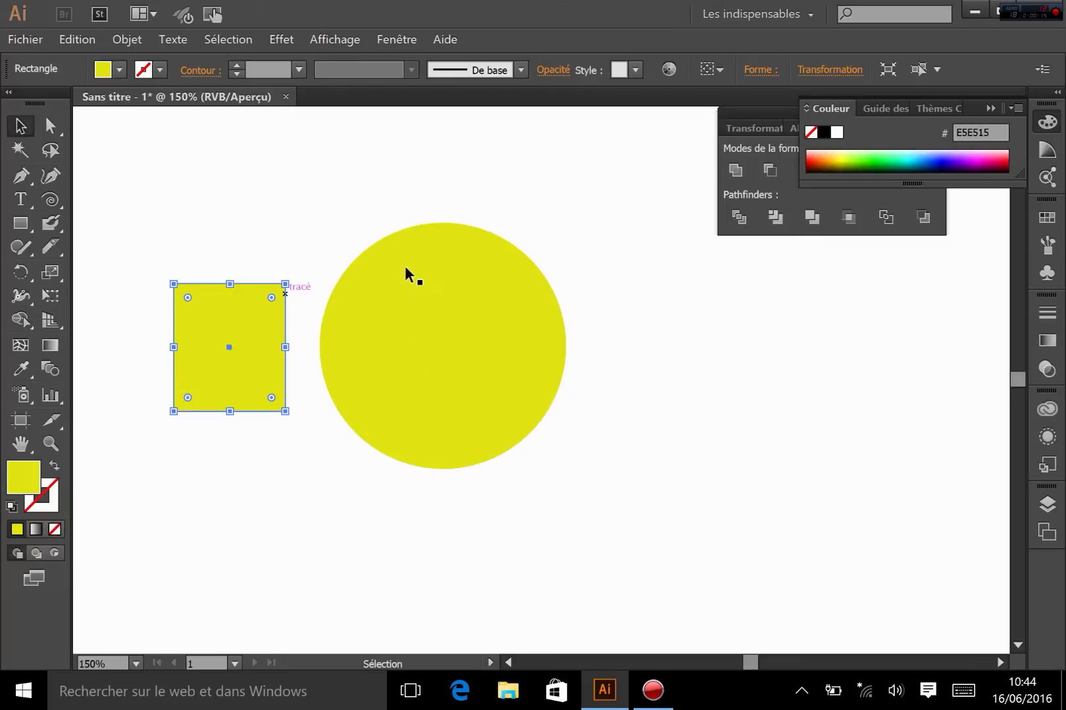
# Select the circle and add a white (FFFFFF) stroke to it
pyautogui.rightClick(434, 276)
pyautogui.click(558, 329)
pyautogui.click(558, 328)
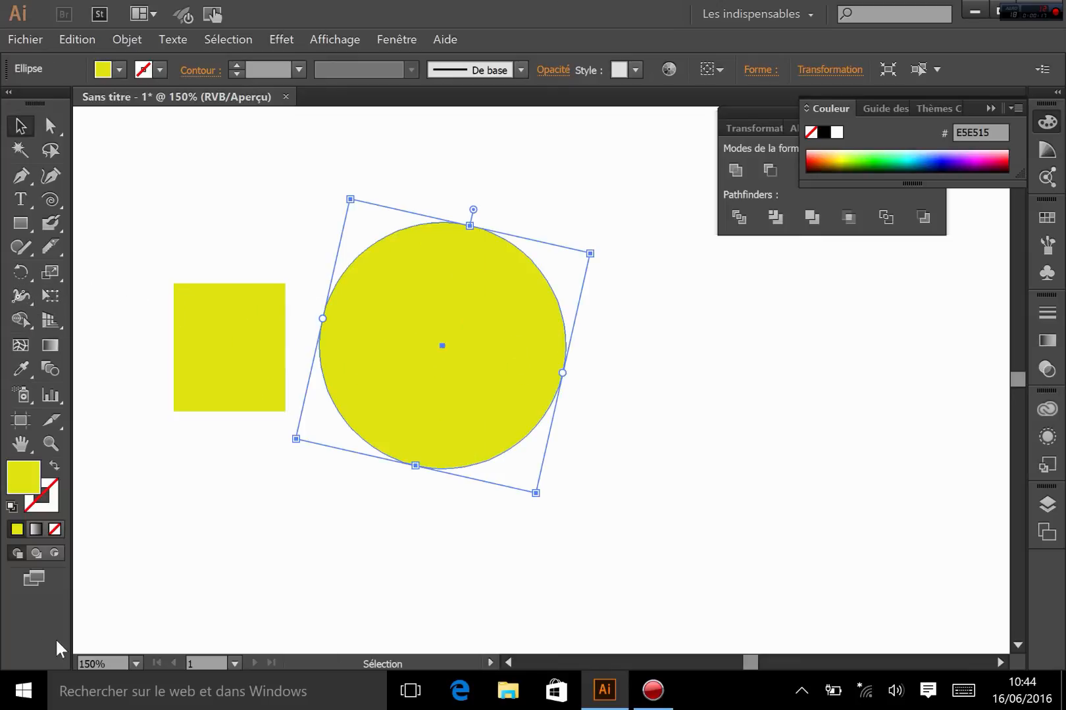
pyautogui.doubleClick(50, 500)
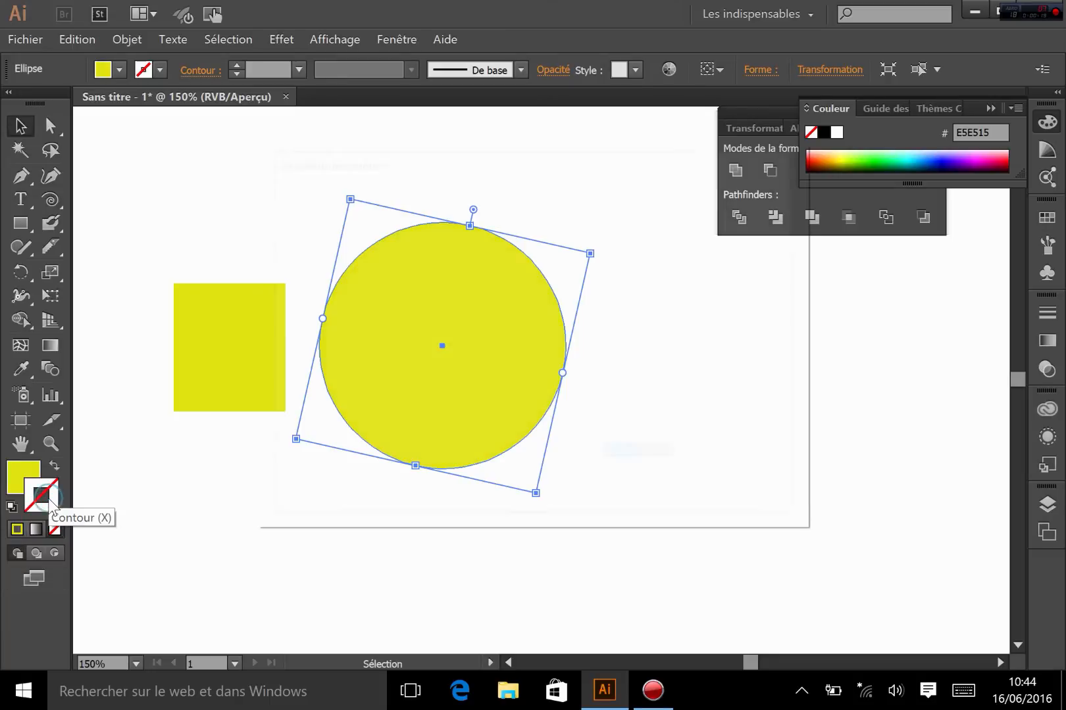
pyautogui.moveTo(408, 421)
pyautogui.mouseDown()
pyautogui.moveTo(390, 444)
pyautogui.moveTo(408, 462)
pyautogui.mouseUp()
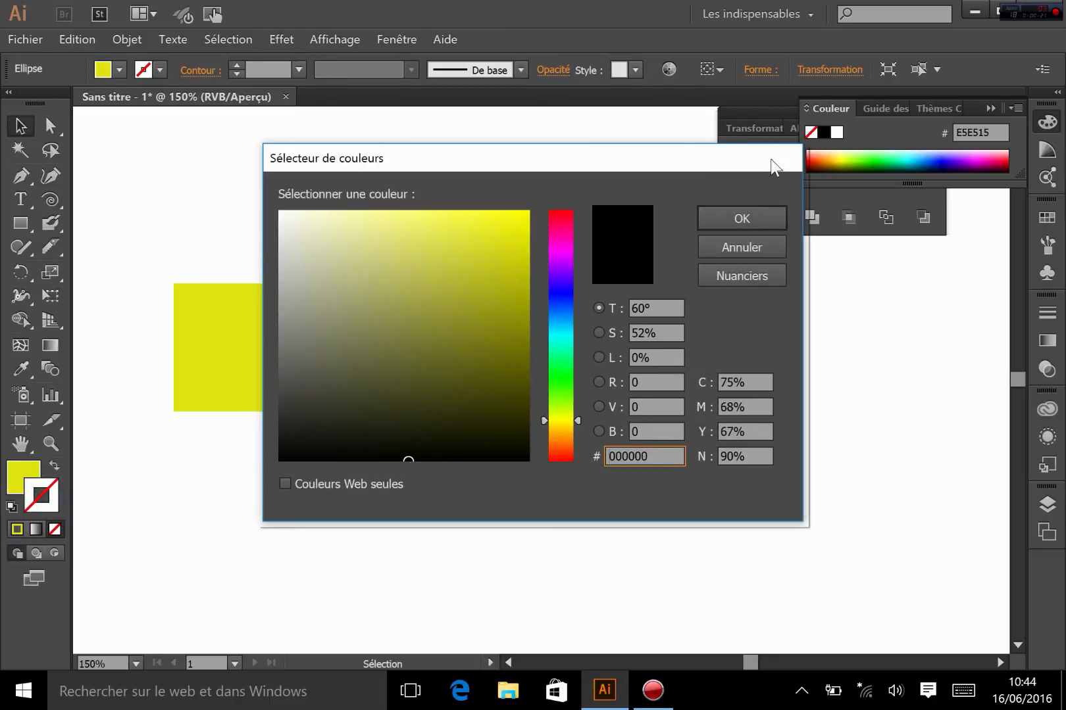
pyautogui.click(753, 211)
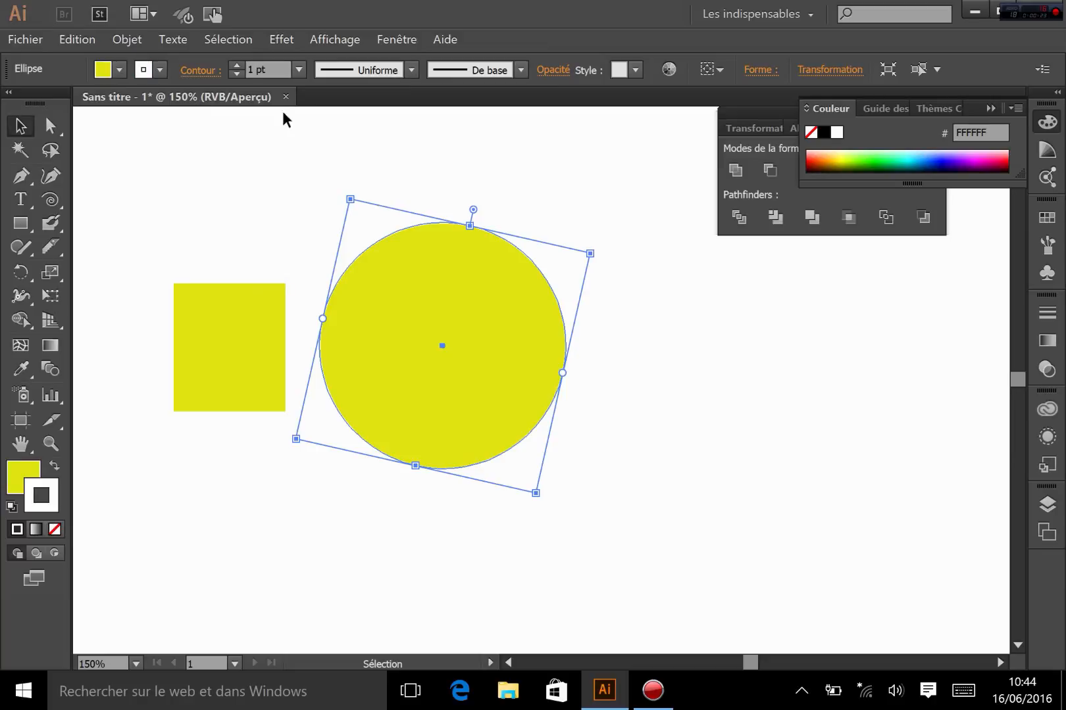
# Set the circle's stroke colour to black (000000) and its stroke weight to 3 pt
pyautogui.doubleClick(50, 501)
pyautogui.moveTo(309, 281)
pyautogui.mouseDown()
pyautogui.moveTo(295, 442)
pyautogui.moveTo(305, 486)
pyautogui.mouseUp()
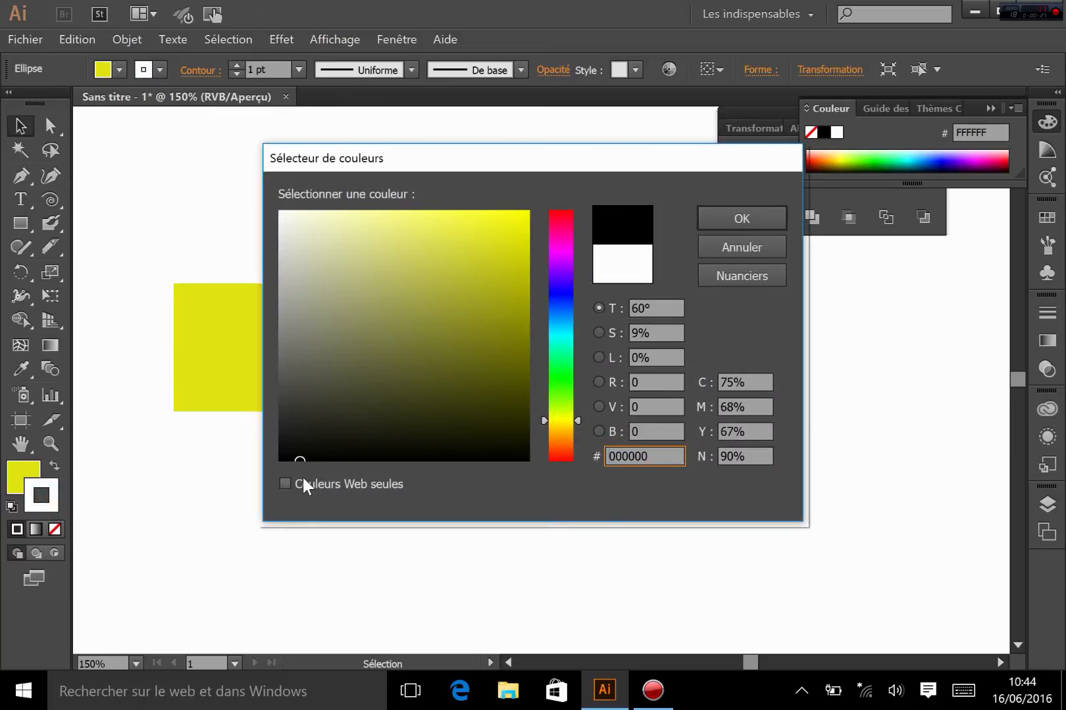
pyautogui.click(753, 219)
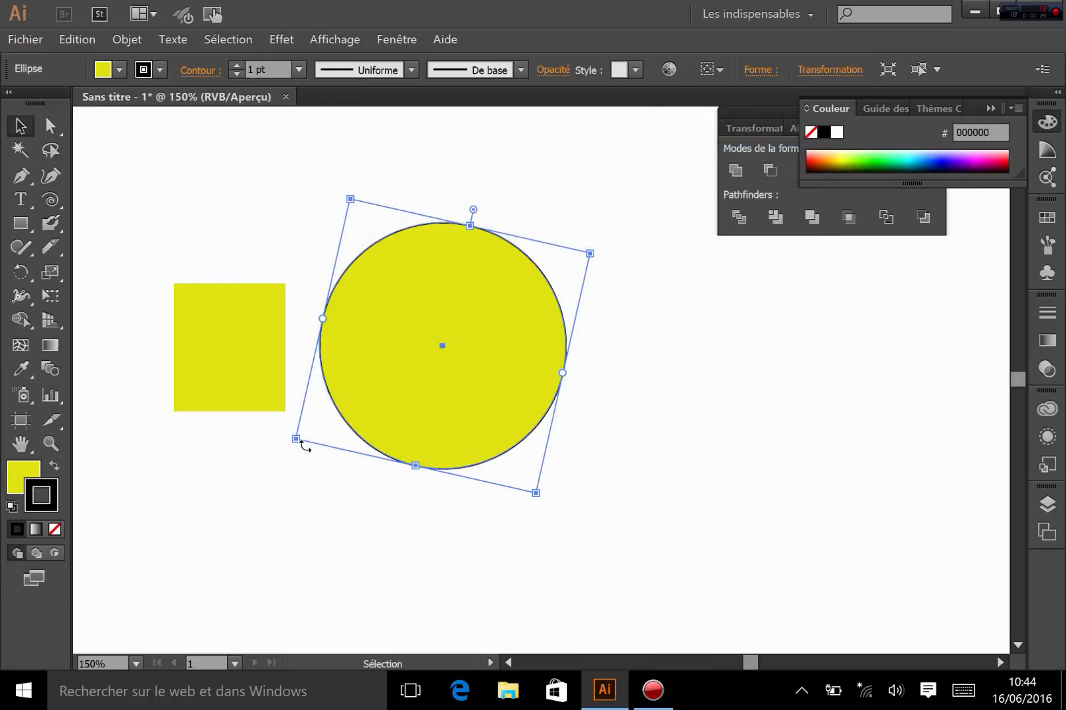
pyautogui.click(236, 64)
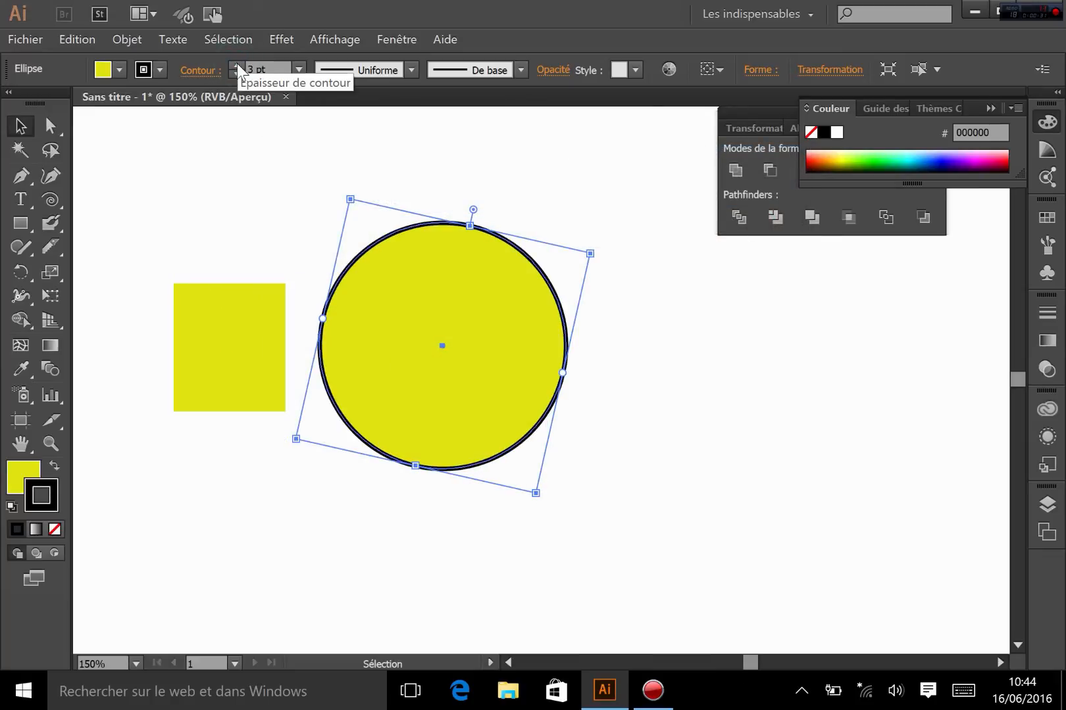
# Vary the circle's black outline with the Width tool, thickening it to about 36 pt at the upper right and thinning it just below
pyautogui.click(236, 64)
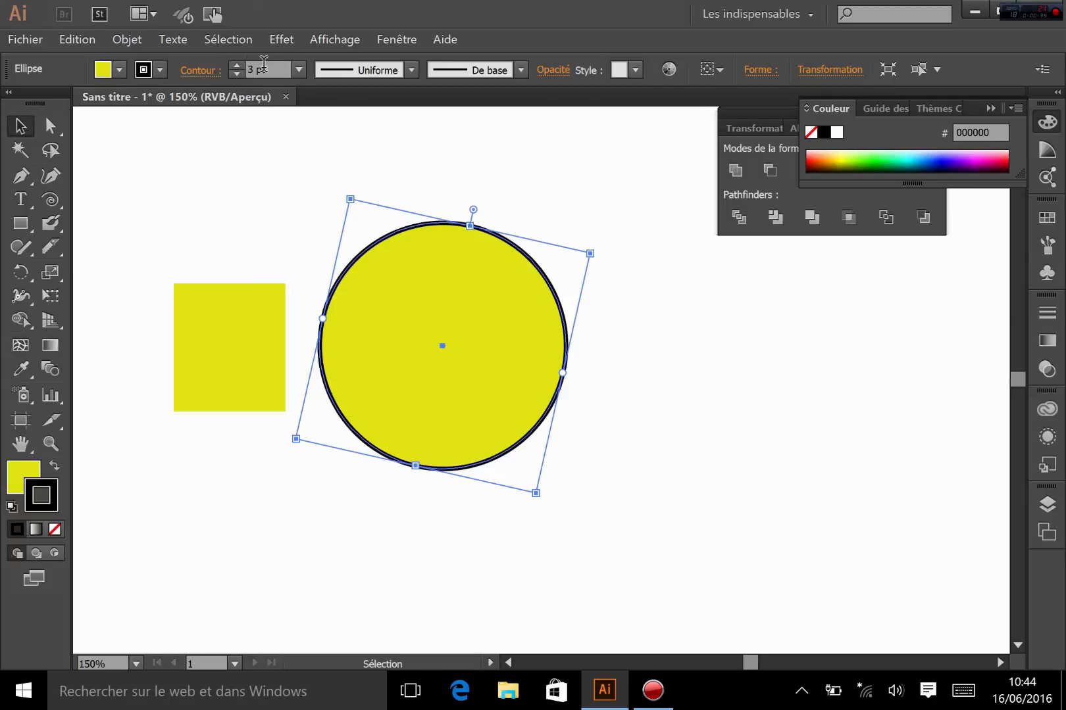
pyautogui.click(1044, 315)
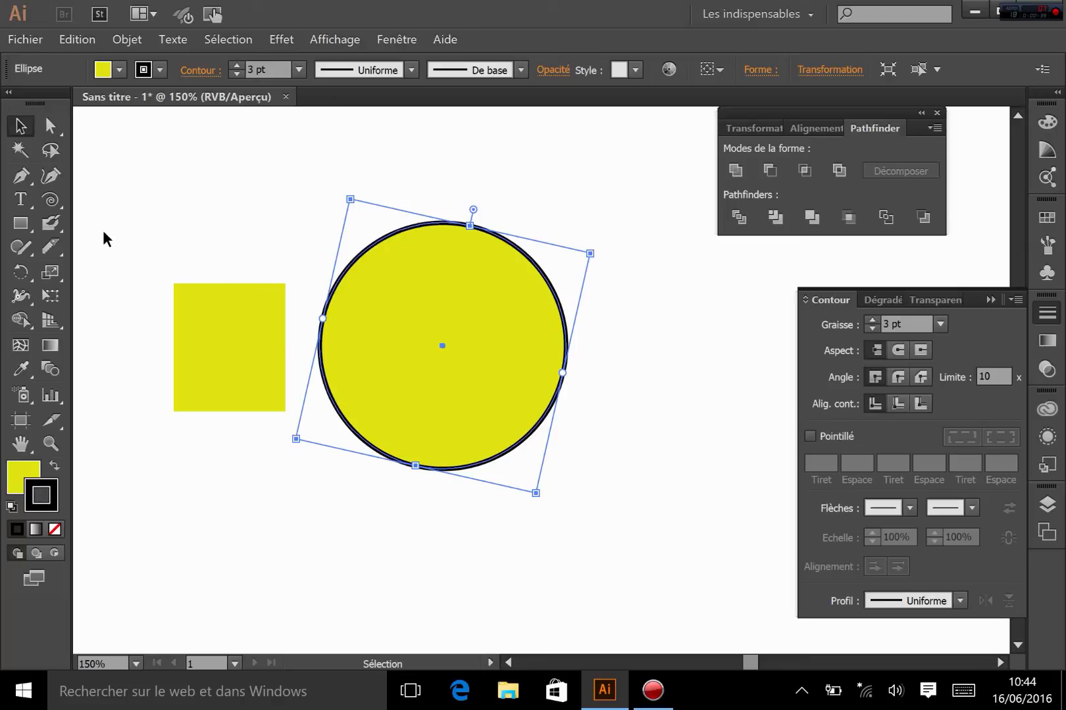
pyautogui.click(20, 296)
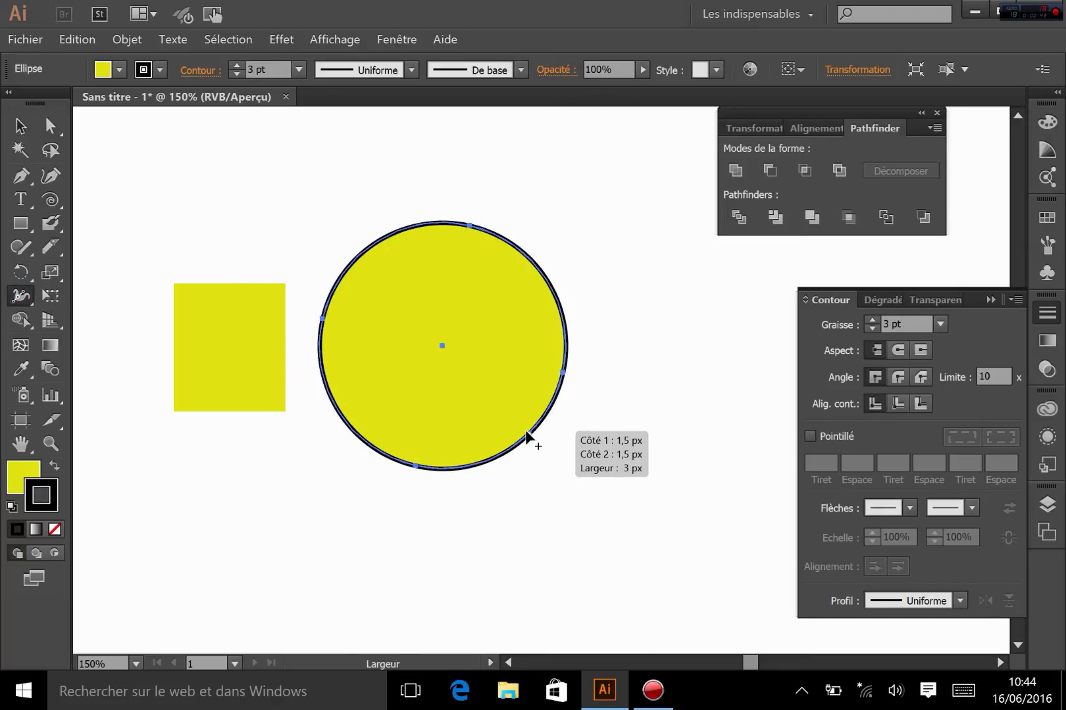
pyautogui.moveTo(525, 431)
pyautogui.mouseDown()
pyautogui.moveTo(562, 458)
pyautogui.moveTo(500, 416)
pyautogui.moveTo(526, 441)
pyautogui.mouseUp()
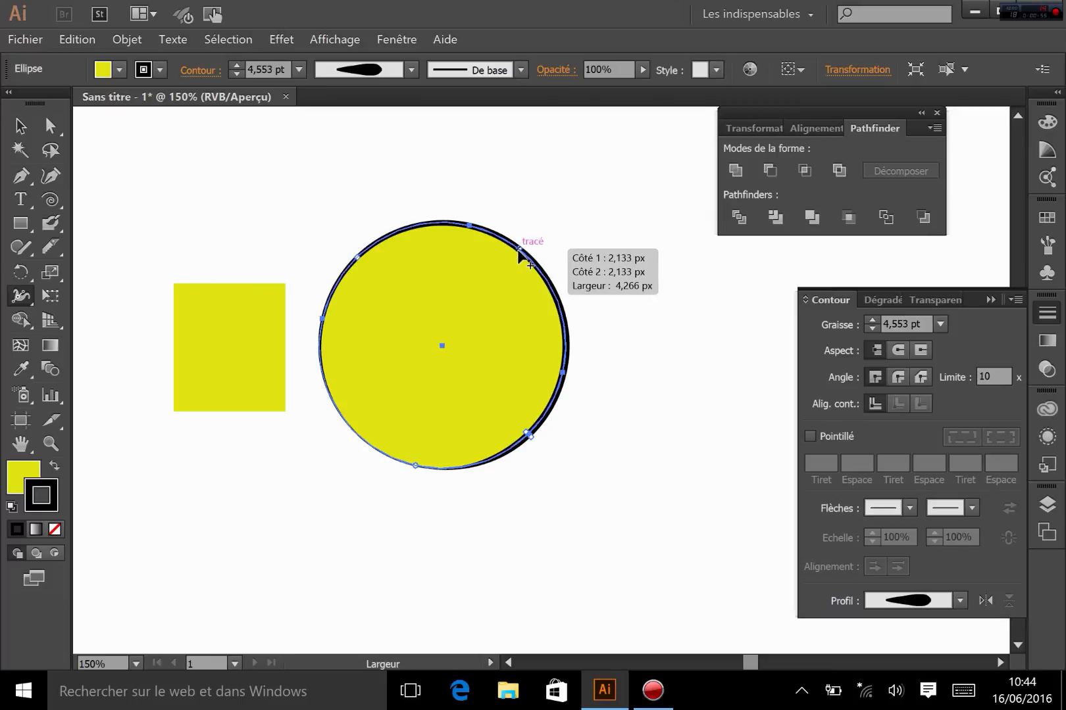
pyautogui.moveTo(507, 259); pyautogui.dragTo(503, 270)
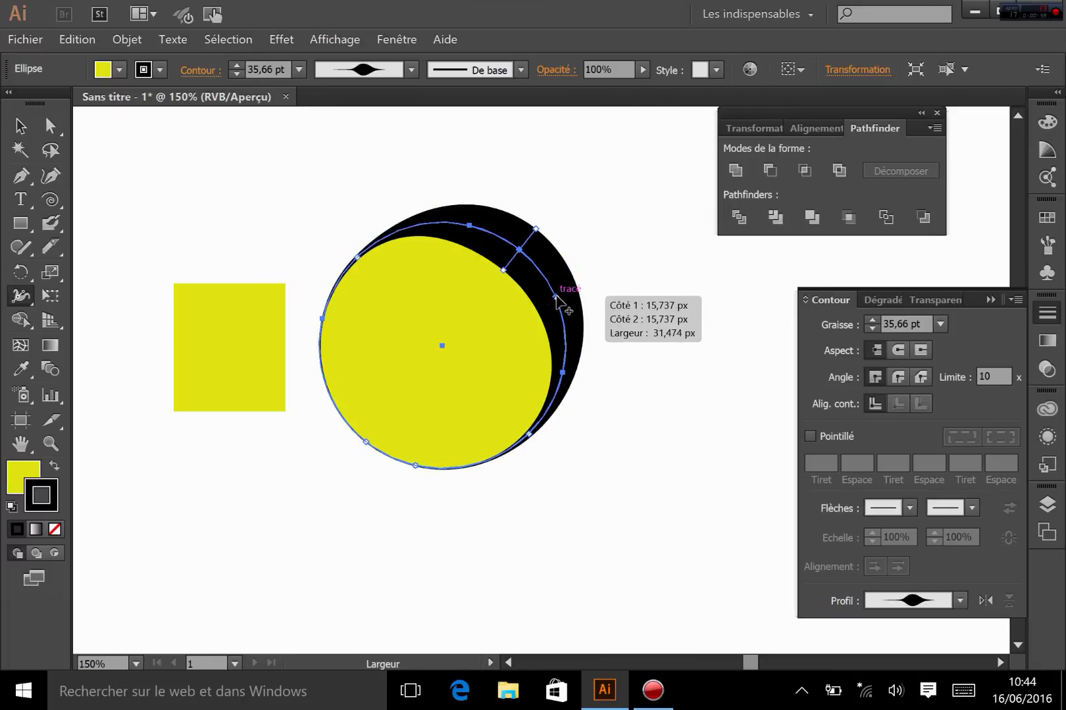
pyautogui.moveTo(561, 300); pyautogui.dragTo(558, 298)
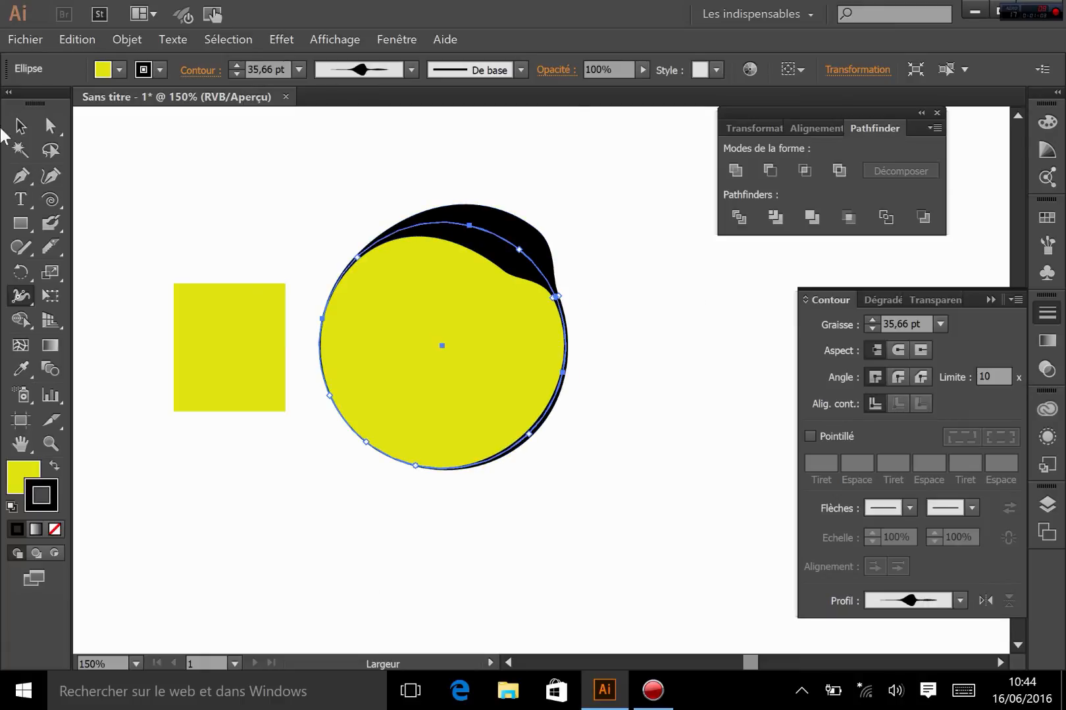
# Select the circle with its variable-width stroke and expand its appearance
pyautogui.click(20, 126)
pyautogui.click(235, 216)
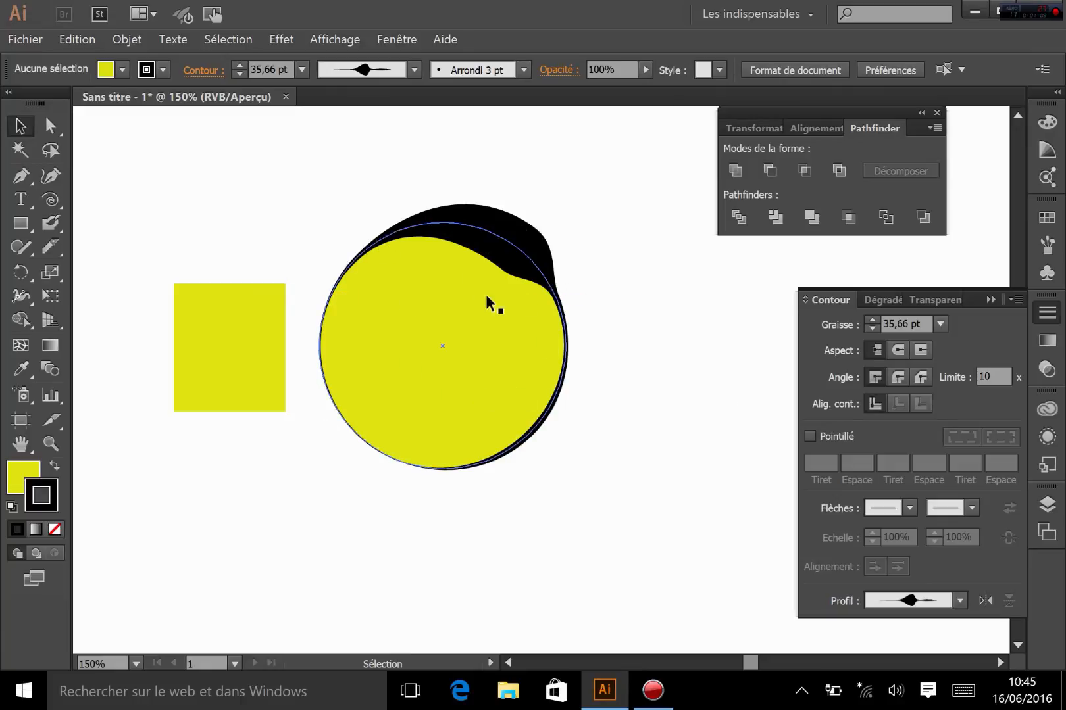
pyautogui.click(492, 246)
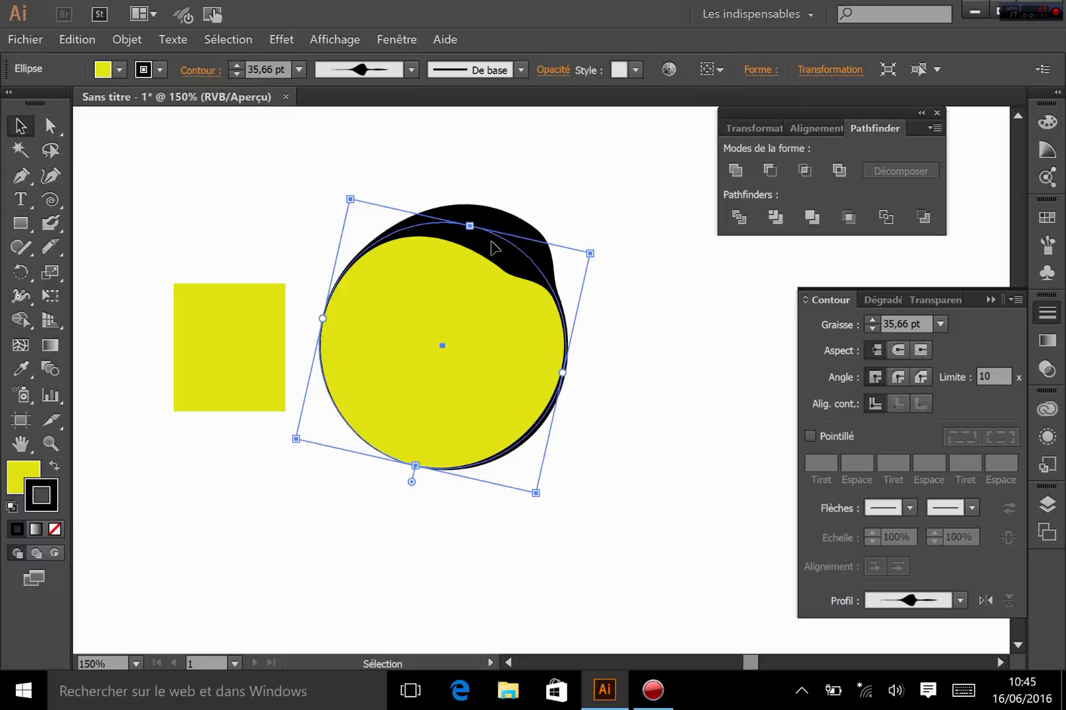
pyautogui.click(586, 499)
pyautogui.click(468, 305)
pyautogui.click(124, 41)
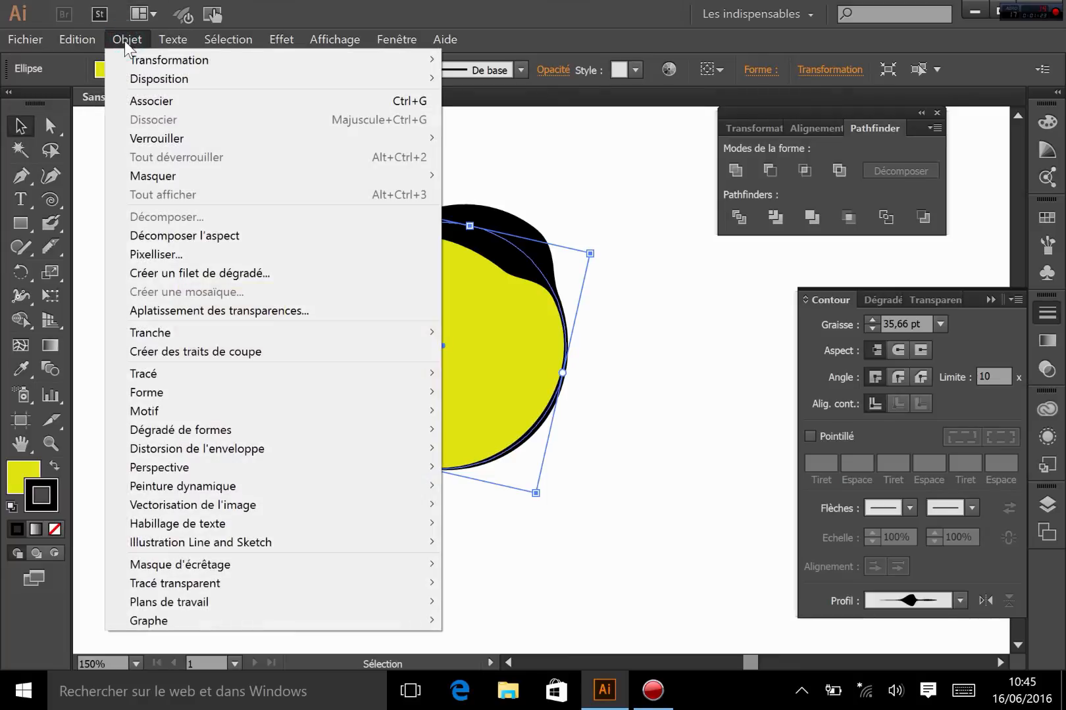
pyautogui.click(212, 235)
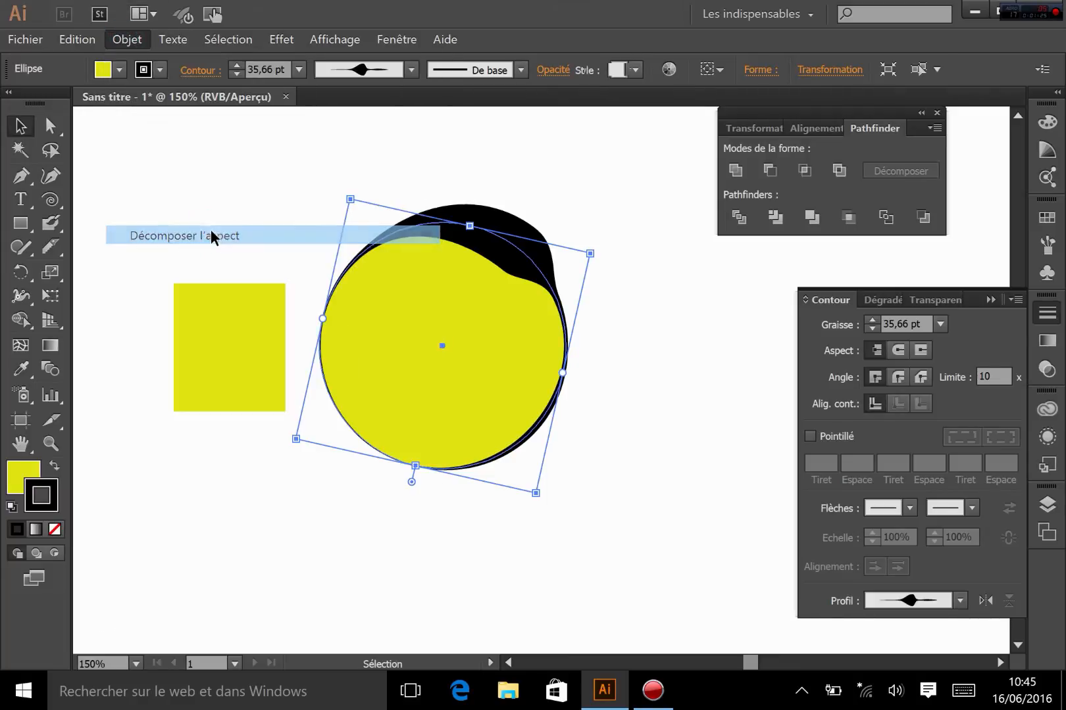
# Ungroup the expanded circle so its yellow fill and black outline are separate objects, and deselect them
pyautogui.click(641, 296)
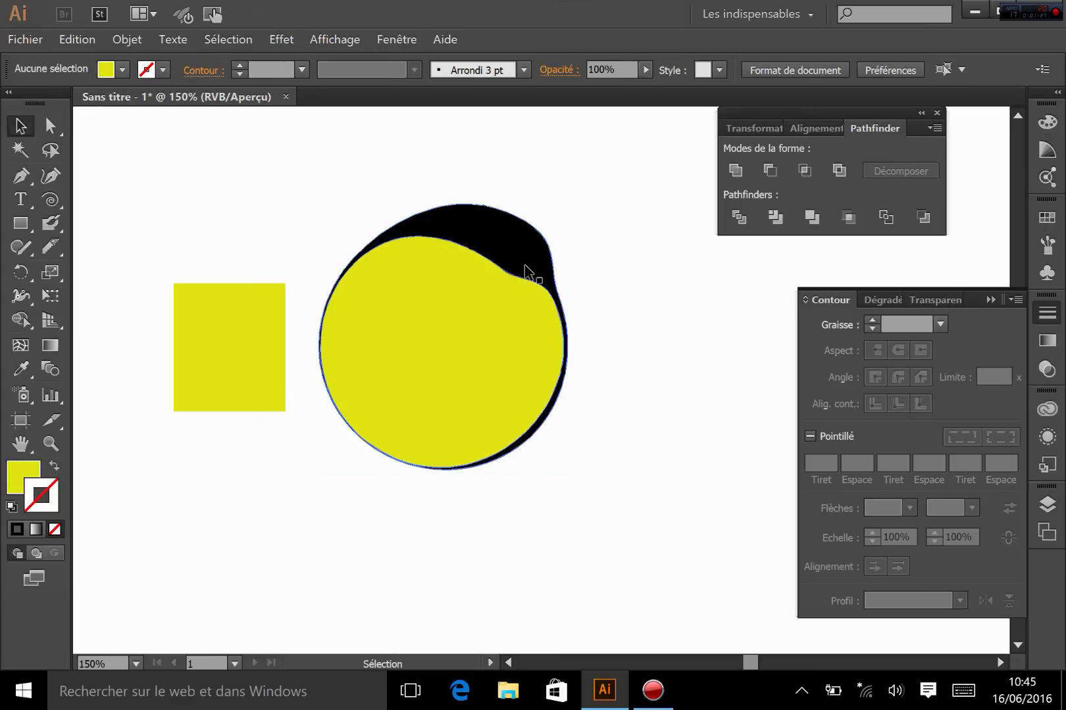
pyautogui.click(530, 256)
pyautogui.rightClick(529, 254)
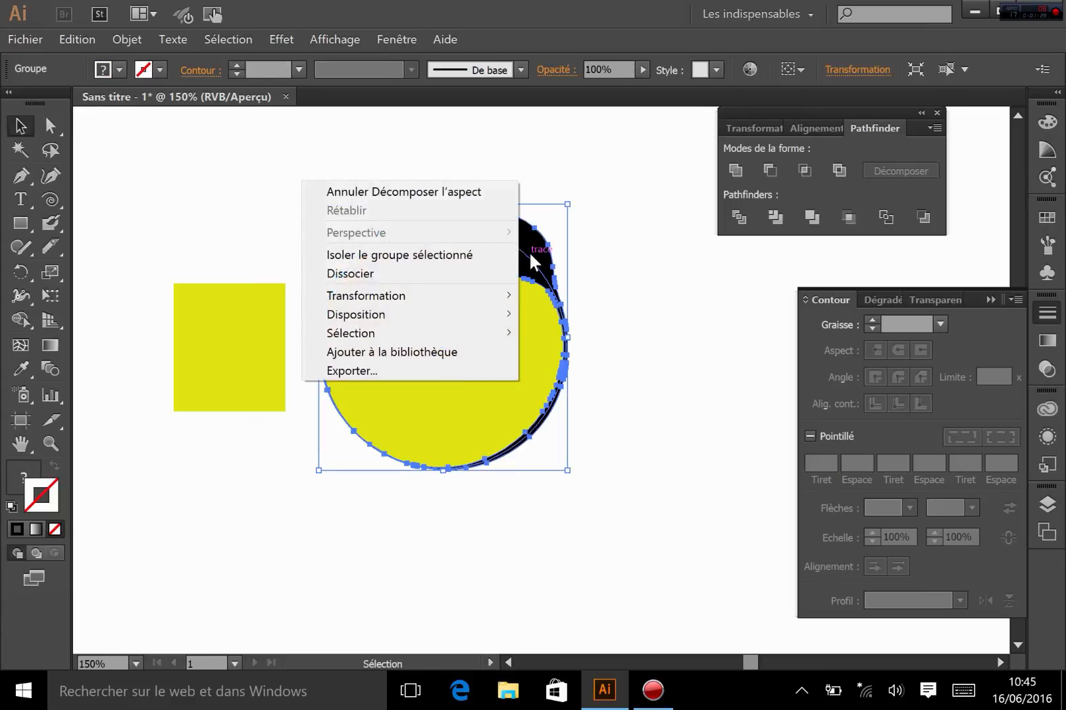
pyautogui.click(381, 276)
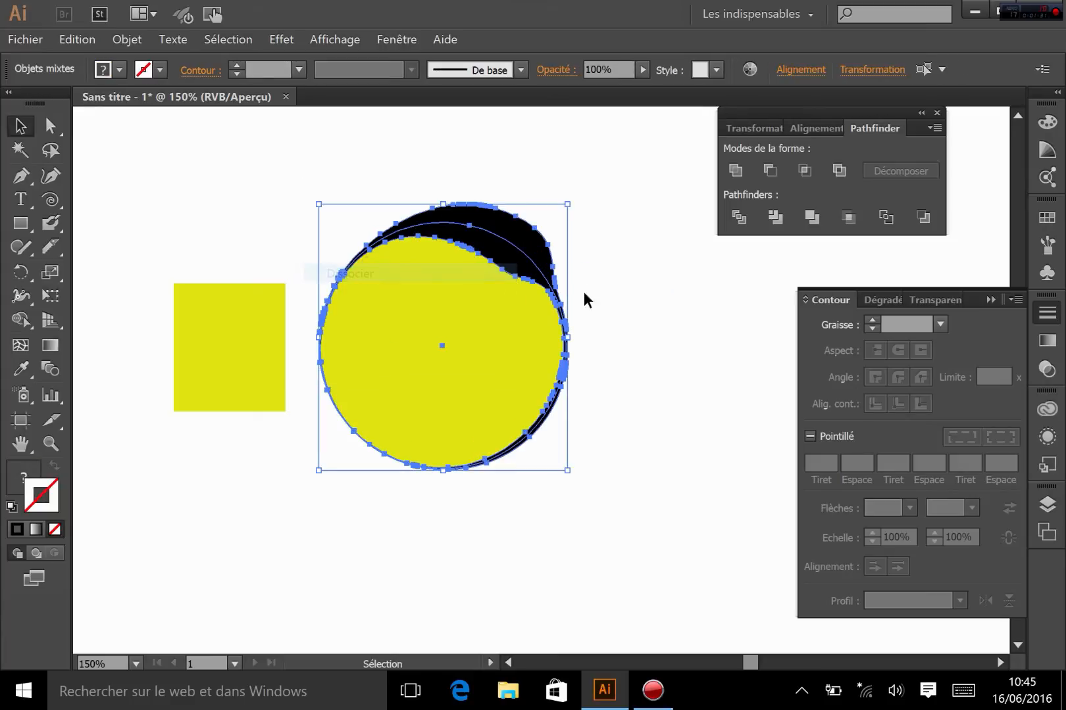
pyautogui.click(652, 316)
# Move the yellow disc and the black outline shape apart, leaving the disc between the yellow rectangle and the outline
pyautogui.moveTo(449, 380); pyautogui.dragTo(319, 388)
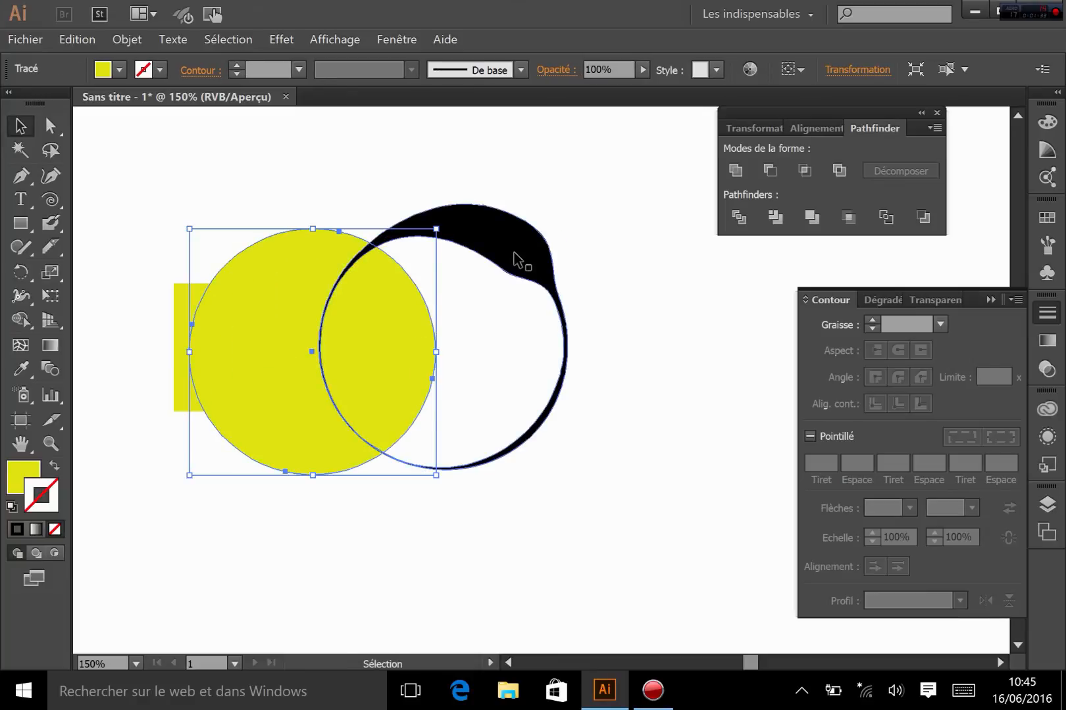
pyautogui.moveTo(518, 262); pyautogui.dragTo(675, 298)
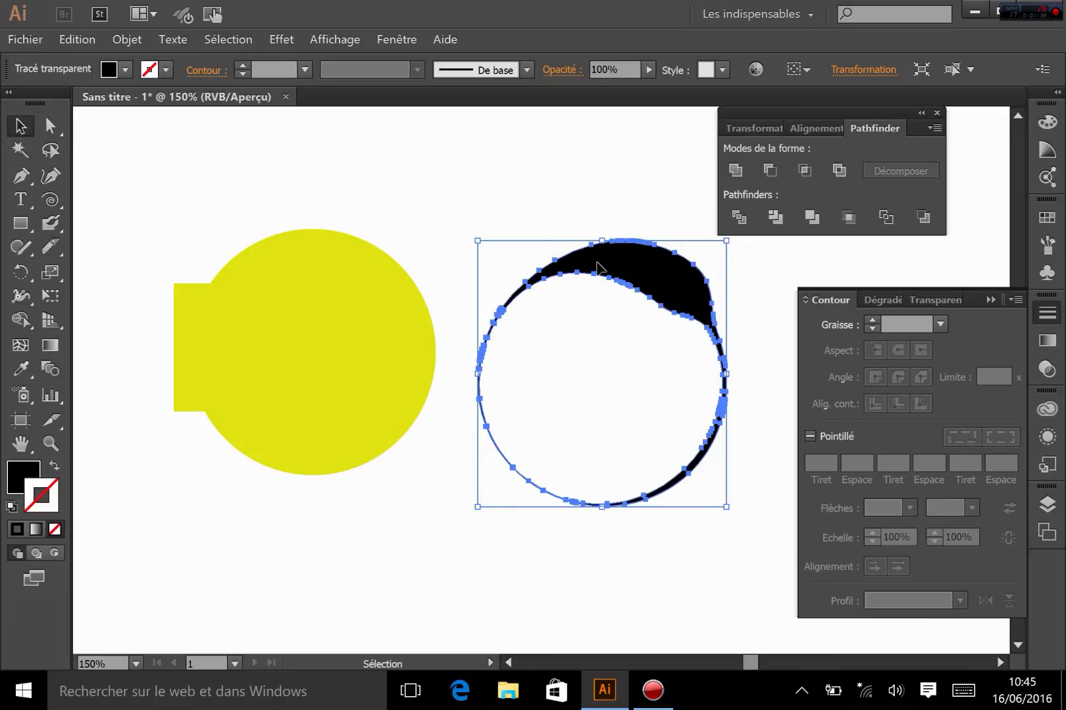
pyautogui.click(382, 313)
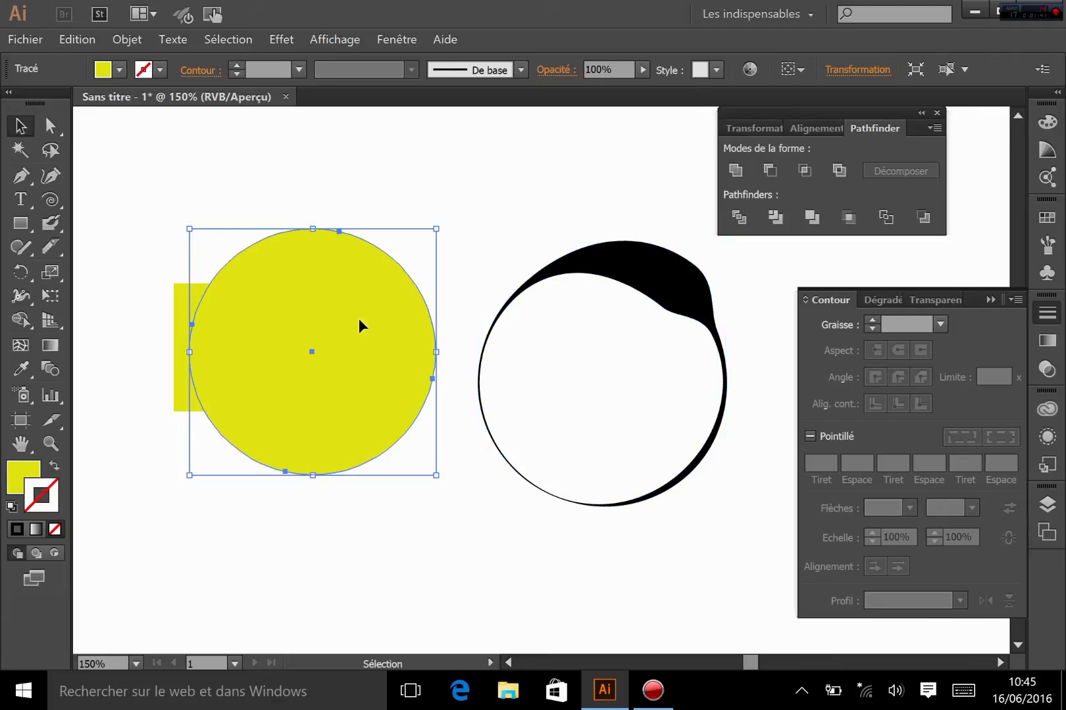
pyautogui.moveTo(358, 319); pyautogui.dragTo(453, 321)
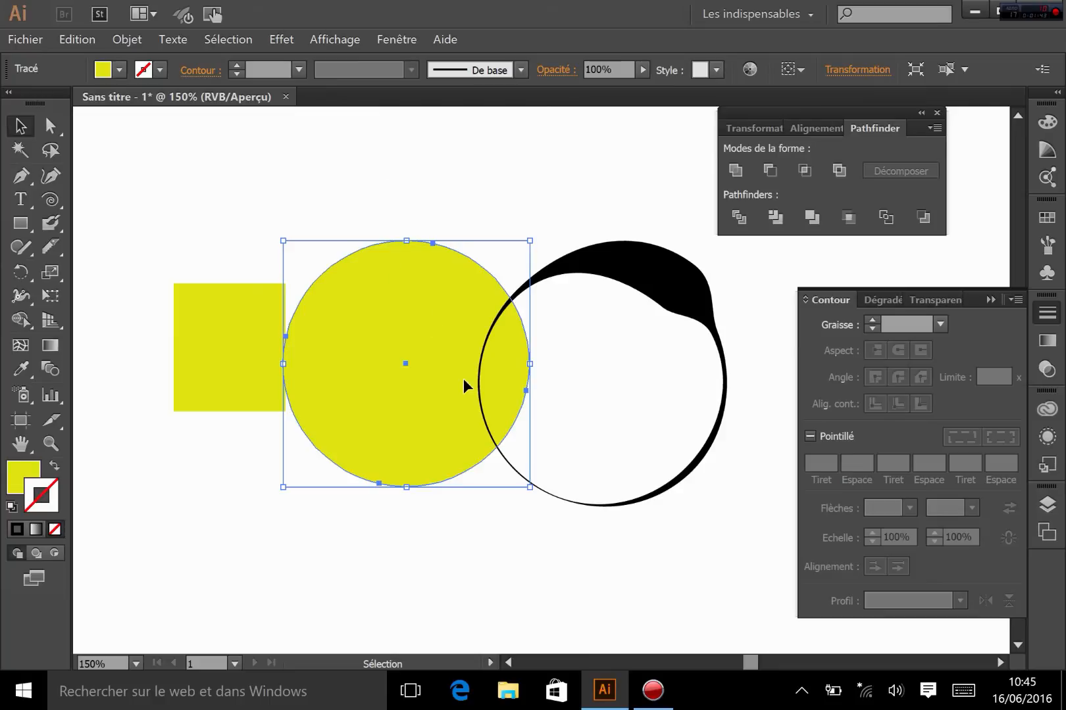
# Push and pull the edges of the yellow disc out of shape with the Warp tool, and review the tool's options
pyautogui.click(20, 299)
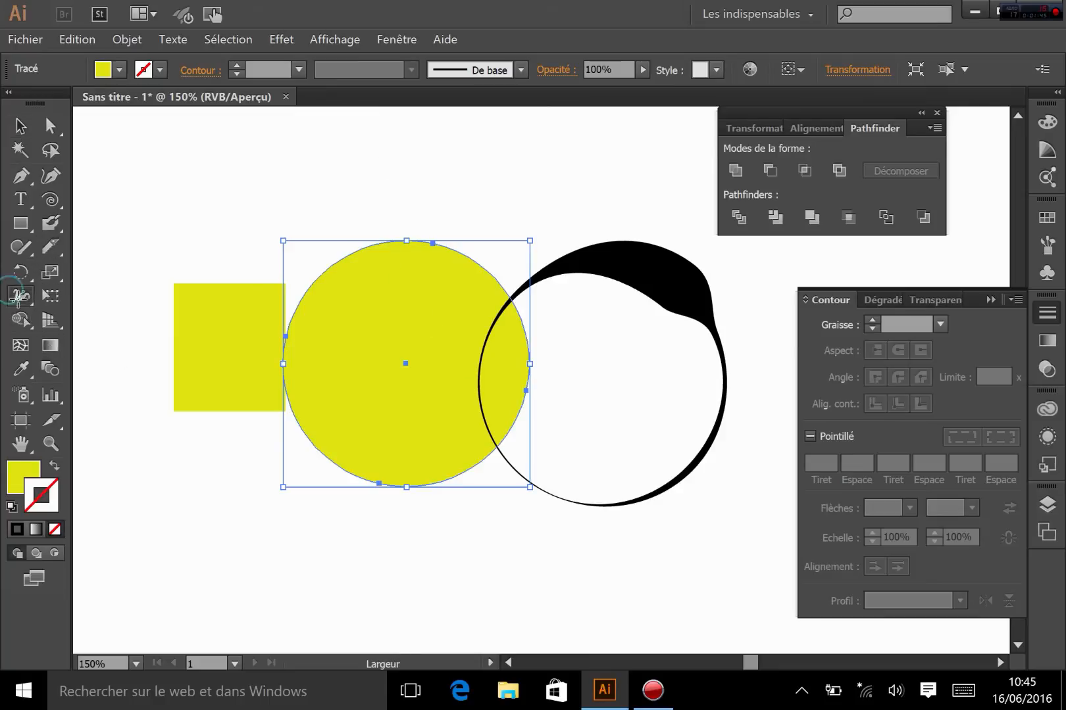
pyautogui.click(115, 320)
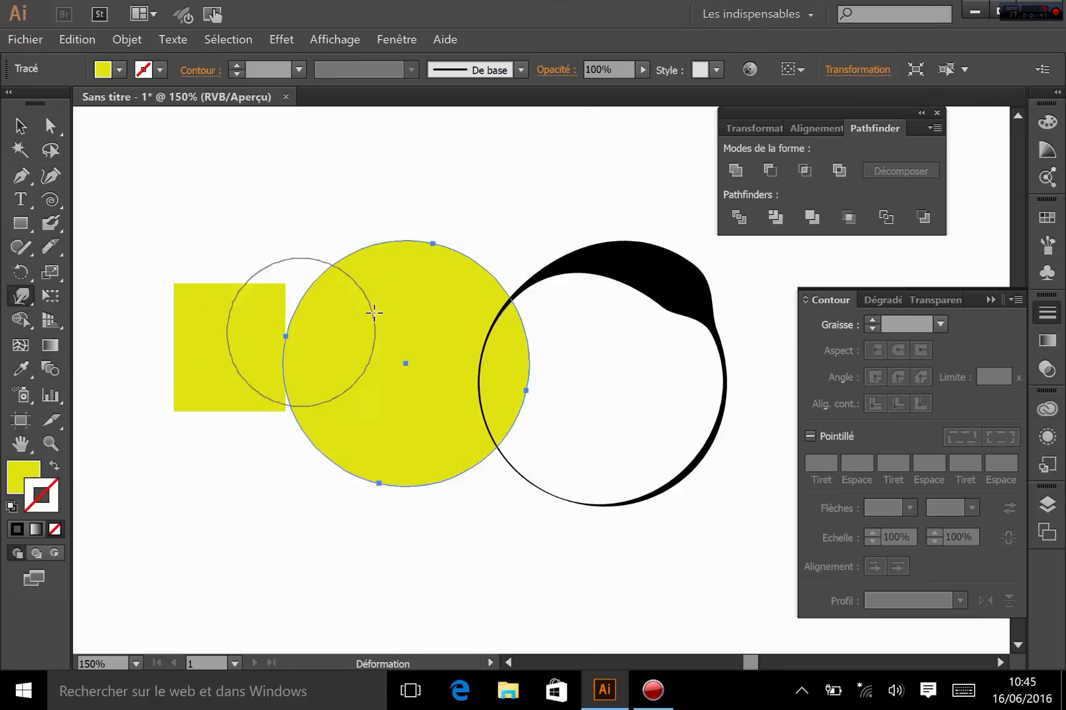
pyautogui.moveTo(373, 217)
pyautogui.mouseDown()
pyautogui.moveTo(374, 276)
pyautogui.moveTo(362, 236)
pyautogui.moveTo(375, 306)
pyautogui.moveTo(365, 270)
pyautogui.moveTo(487, 221)
pyautogui.moveTo(568, 226)
pyautogui.moveTo(544, 325)
pyautogui.moveTo(469, 317)
pyautogui.moveTo(505, 337)
pyautogui.moveTo(480, 404)
pyautogui.mouseUp()
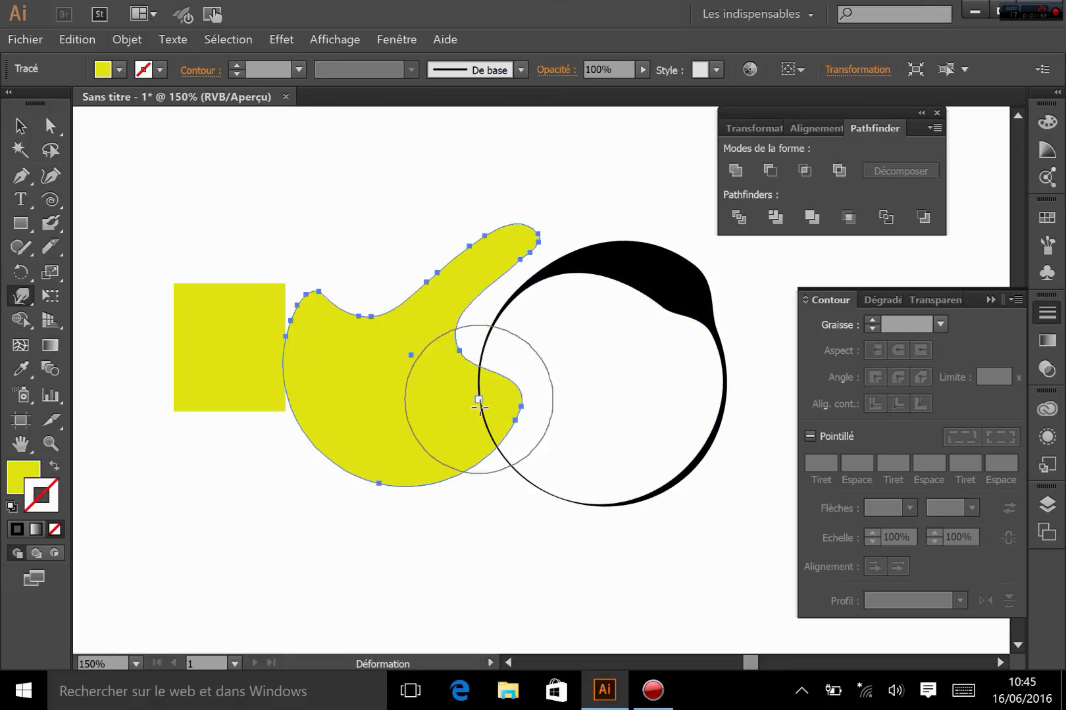
pyautogui.moveTo(448, 520)
pyautogui.mouseDown()
pyautogui.moveTo(521, 381)
pyautogui.moveTo(433, 447)
pyautogui.moveTo(452, 309)
pyautogui.moveTo(463, 318)
pyautogui.moveTo(345, 249)
pyautogui.moveTo(416, 218)
pyautogui.moveTo(437, 311)
pyautogui.moveTo(493, 216)
pyautogui.moveTo(517, 309)
pyautogui.moveTo(443, 217)
pyautogui.moveTo(478, 240)
pyautogui.moveTo(523, 332)
pyautogui.mouseUp()
pyautogui.moveTo(321, 509)
pyautogui.mouseDown()
pyautogui.moveTo(426, 398)
pyautogui.moveTo(340, 440)
pyautogui.moveTo(300, 374)
pyautogui.mouseUp()
pyautogui.moveTo(393, 510); pyautogui.dragTo(395, 350)
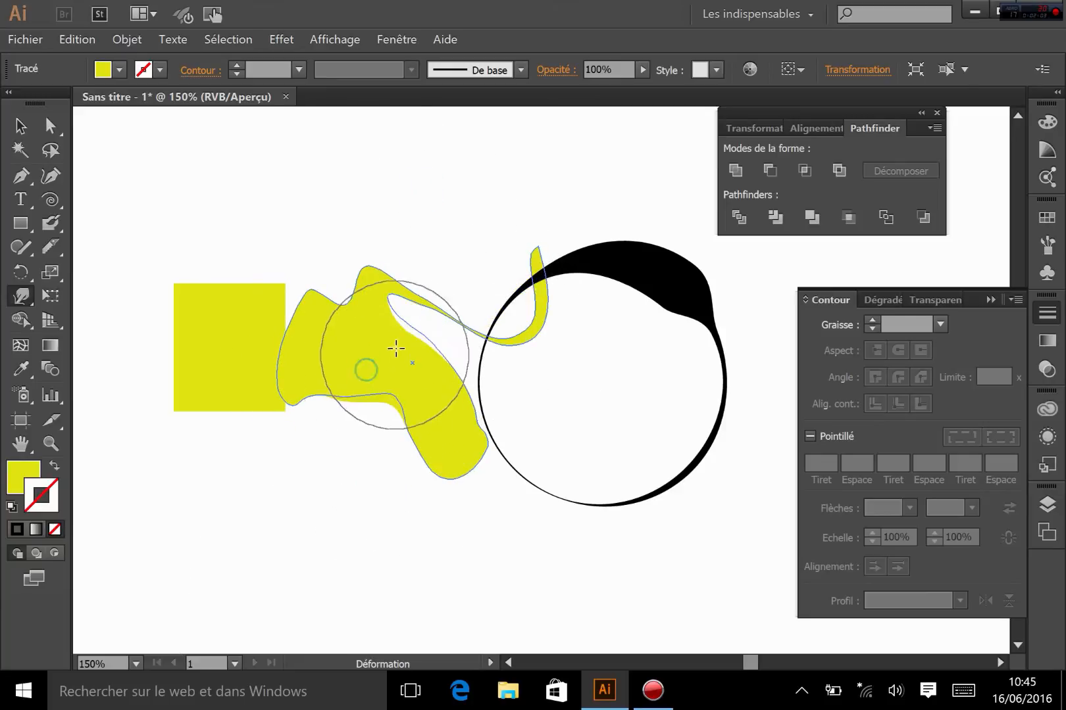
pyautogui.moveTo(355, 501)
pyautogui.mouseDown()
pyautogui.moveTo(347, 462)
pyautogui.moveTo(354, 394)
pyautogui.mouseUp()
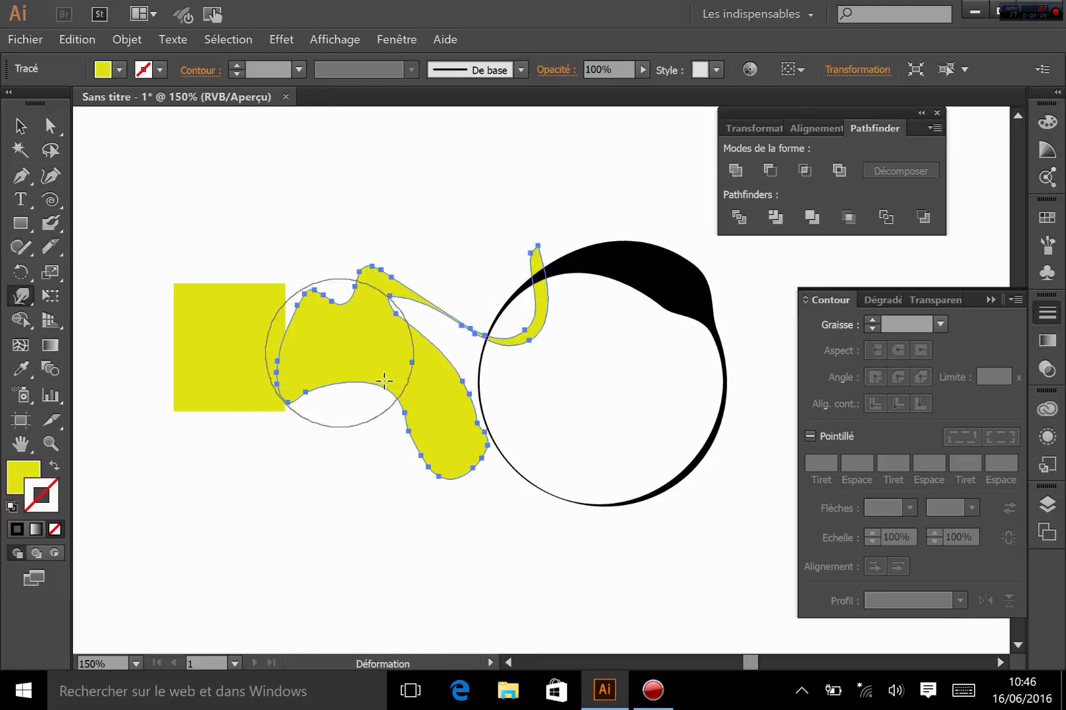
pyautogui.moveTo(452, 470)
pyautogui.mouseDown()
pyautogui.moveTo(369, 364)
pyautogui.moveTo(318, 344)
pyautogui.moveTo(302, 399)
pyautogui.moveTo(430, 455)
pyautogui.moveTo(426, 283)
pyautogui.moveTo(280, 390)
pyautogui.moveTo(477, 338)
pyautogui.moveTo(333, 369)
pyautogui.mouseUp()
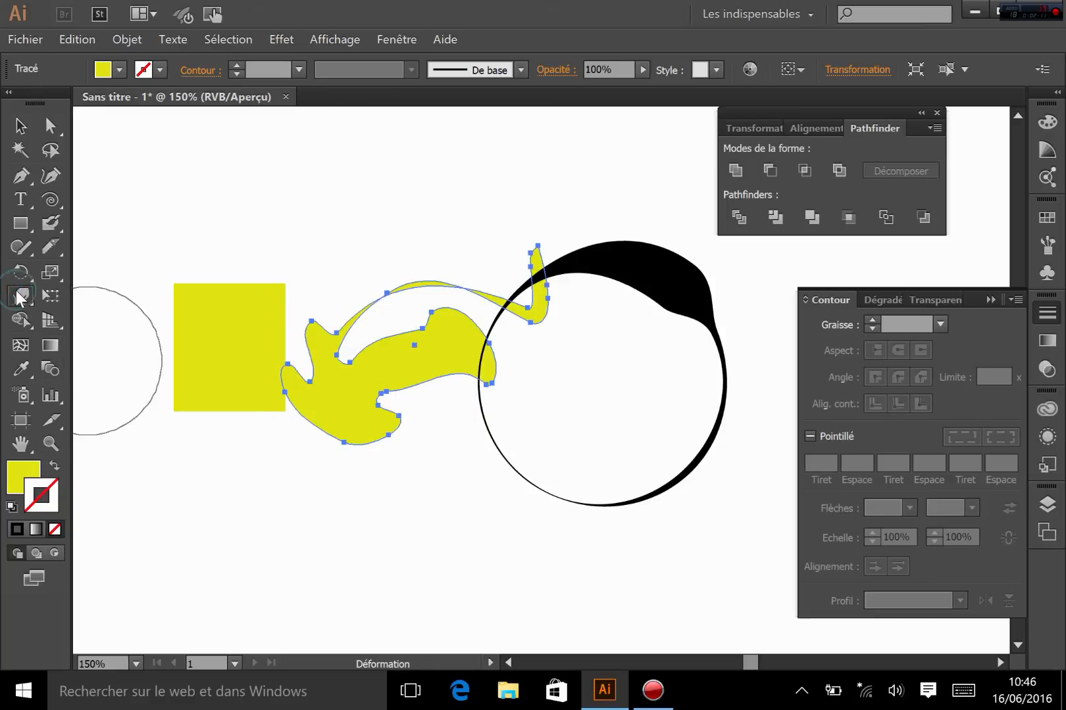
pyautogui.doubleClick(21, 297)
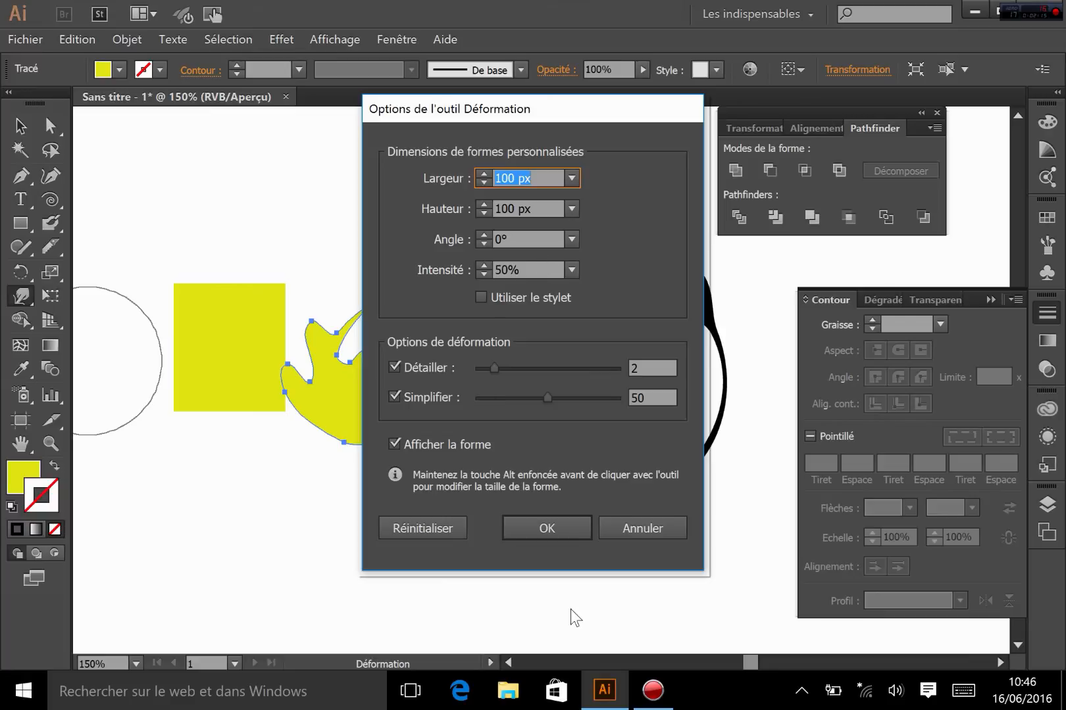
pyautogui.click(535, 531)
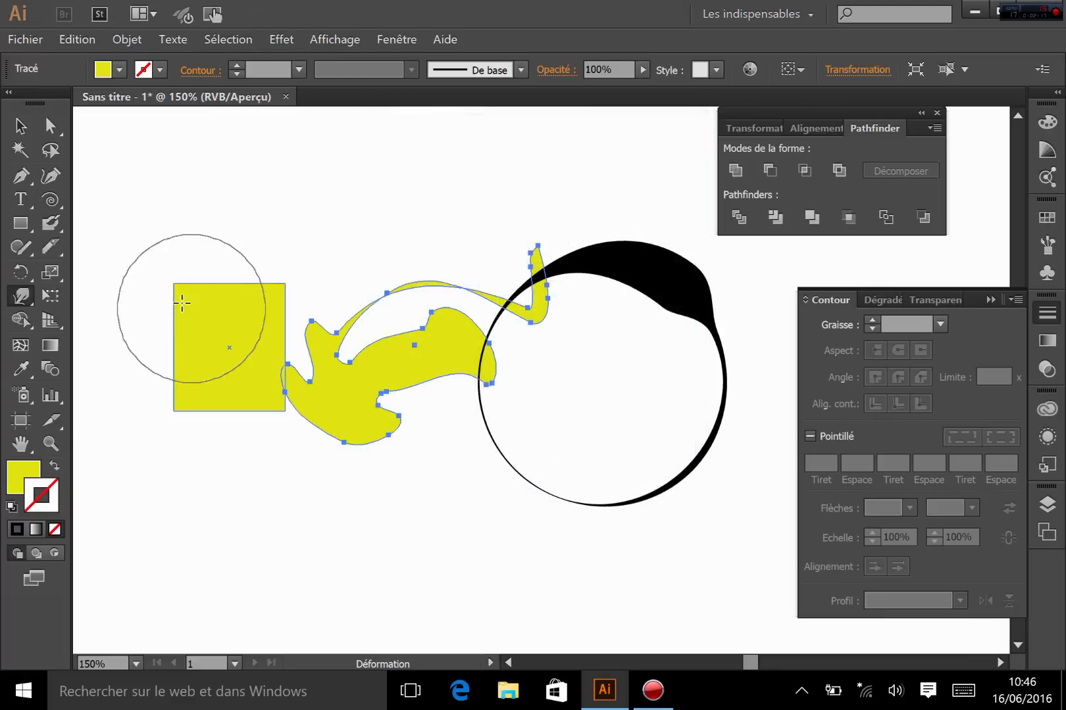
# Undo all the Warp deformations of the yellow disc, back to its plain circular shape
pyautogui.hotkey('ctrl', 'z')
pyautogui.hotkey('ctrl', 'z')
pyautogui.hotkey('ctrl', 'z')
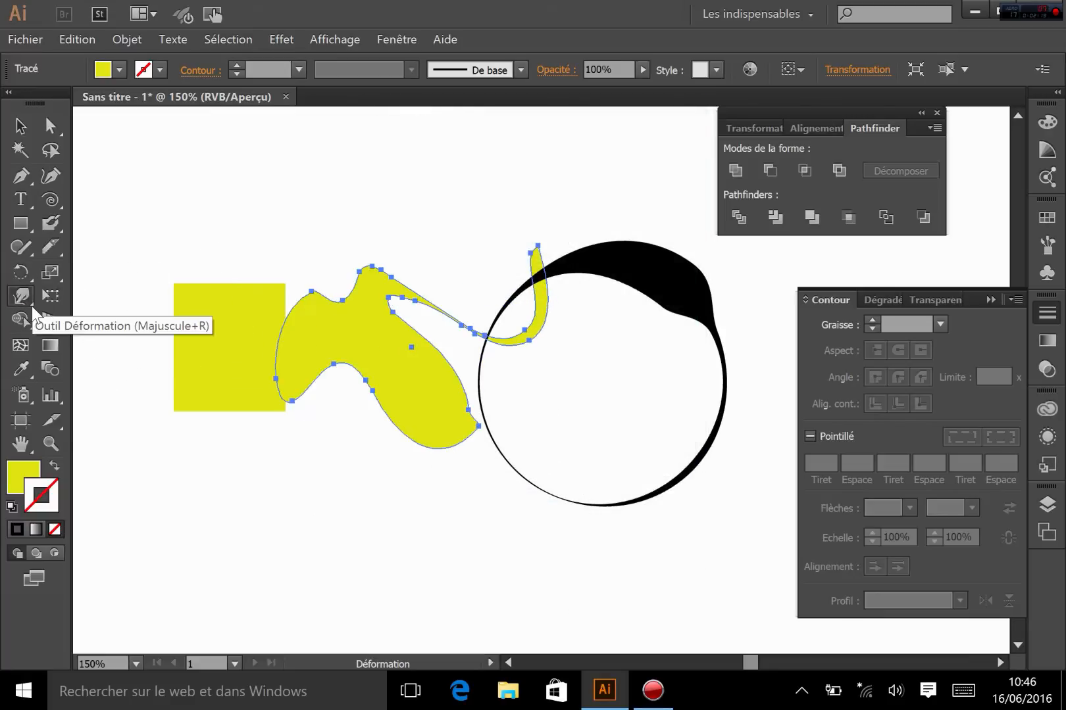
pyautogui.hotkey('ctrl', 'z')
pyautogui.hotkey('ctrl', 'z')
pyautogui.hotkey('ctrl', 'z')
pyautogui.hotkey('ctrl', 'z')
pyautogui.hotkey('ctrl', 'z')
pyautogui.hotkey('ctrl', 'z')
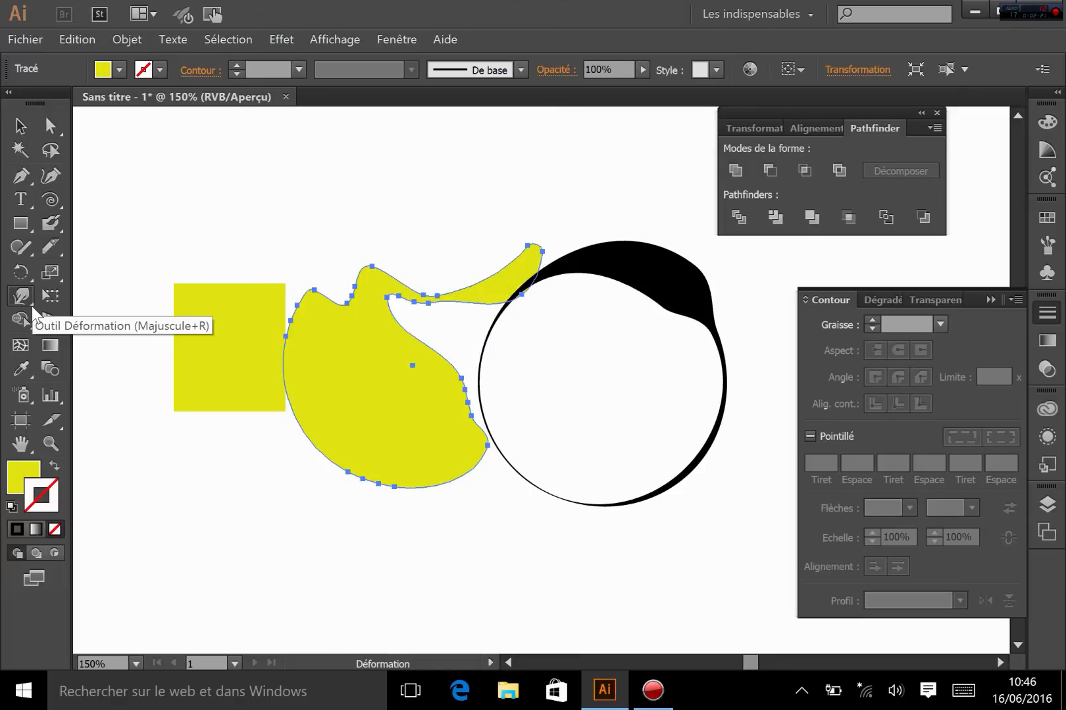
pyautogui.hotkey('ctrl', 'z')
pyautogui.hotkey('ctrl', 'z')
pyautogui.hotkey('ctrl', 'z')
pyautogui.hotkey('ctrl', 'z')
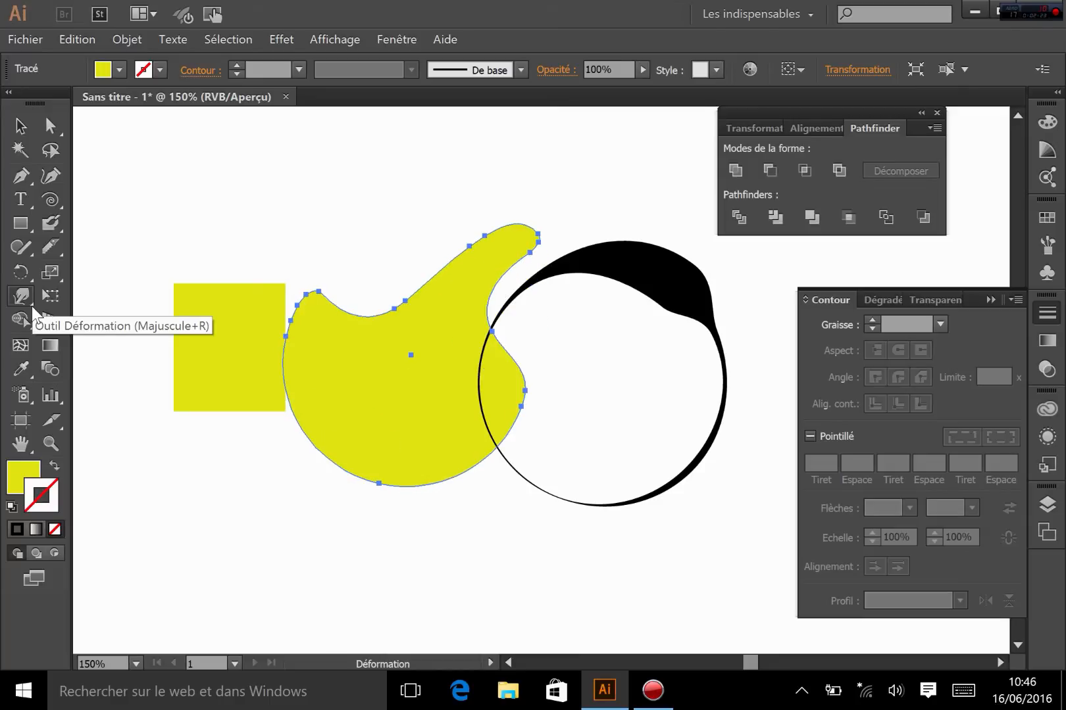
pyautogui.hotkey('ctrl', 'z')
pyautogui.hotkey('ctrl', 'z')
pyautogui.hotkey('ctrl', 'z')
pyautogui.hotkey('ctrl', 'z')
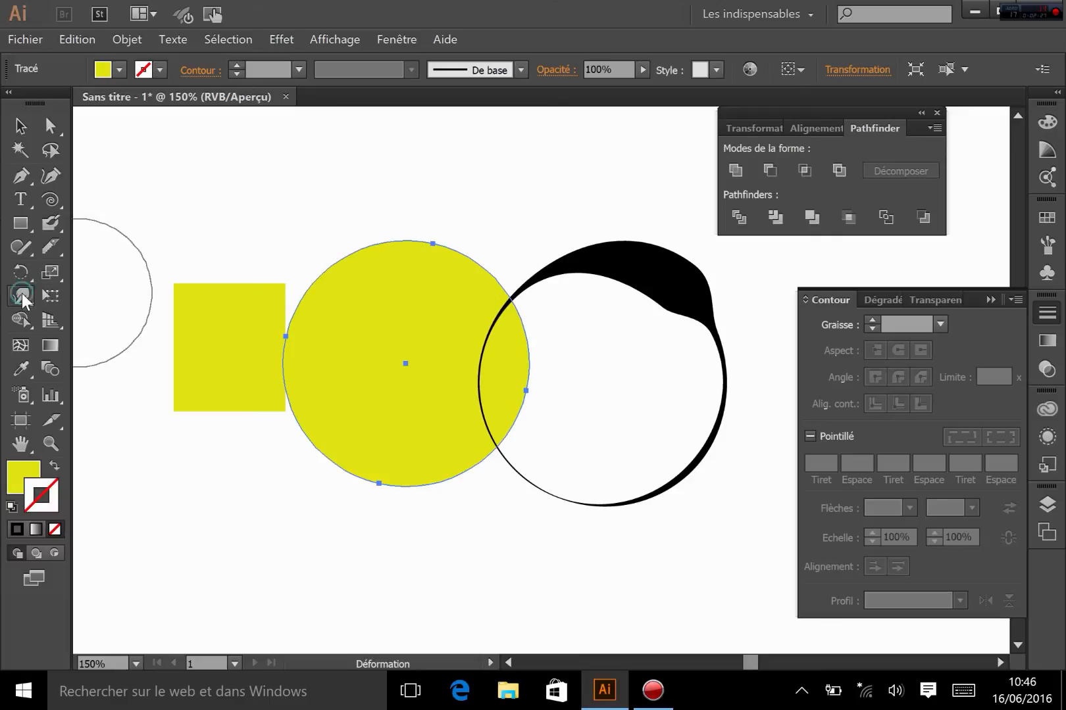
# Swirl the upper-left and upper-right edges of the yellow disc into spirals with the Twirl tool, and undo both spirals
pyautogui.click(22, 298)
pyautogui.click(59, 344)
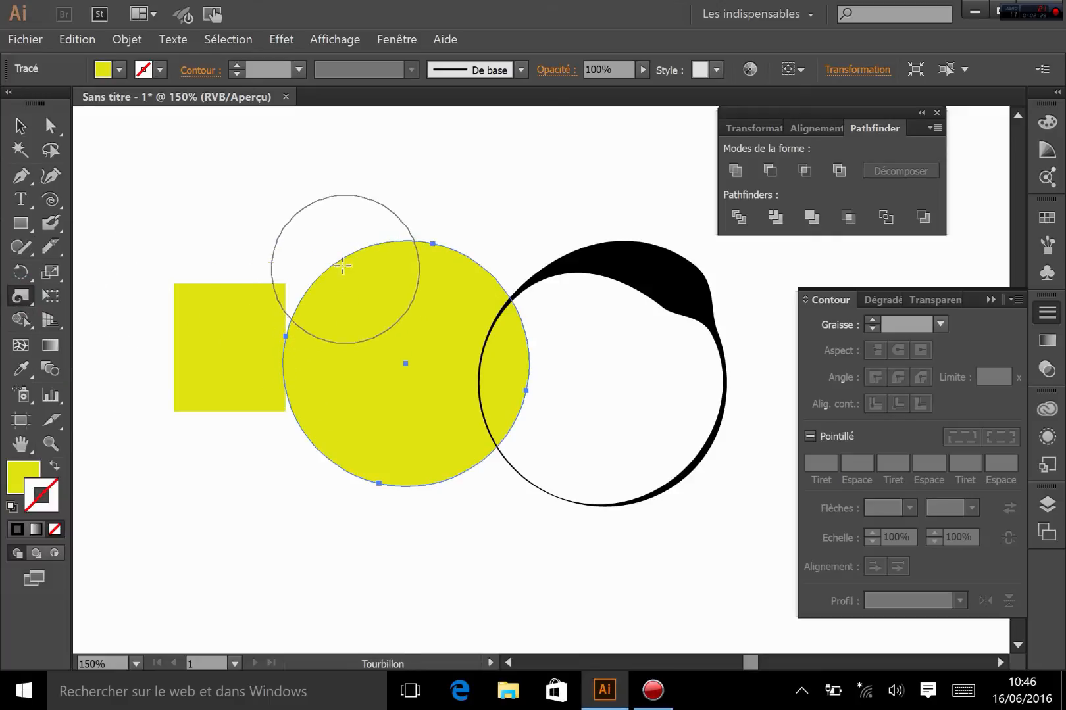
pyautogui.moveTo(336, 253); pyautogui.dragTo(331, 240)
pyautogui.moveTo(332, 241); pyautogui.dragTo(332, 241)
pyautogui.moveTo(507, 284); pyautogui.dragTo(507, 284)
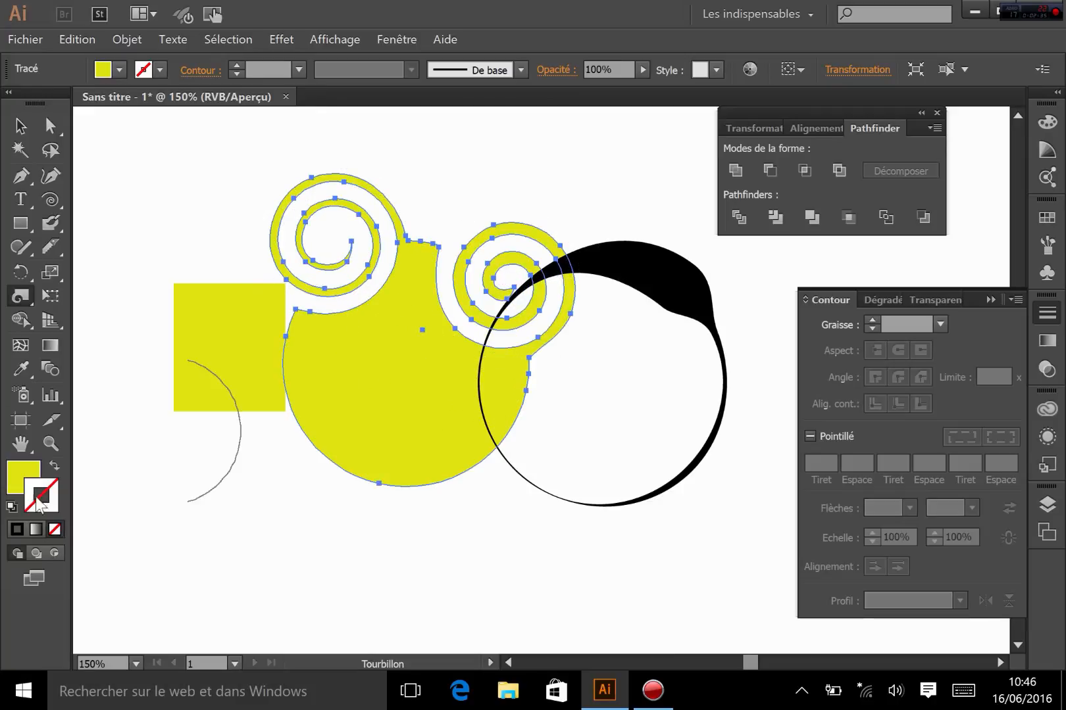
pyautogui.hotkey('ctrl', 'z')
pyautogui.hotkey('ctrl', 'z')
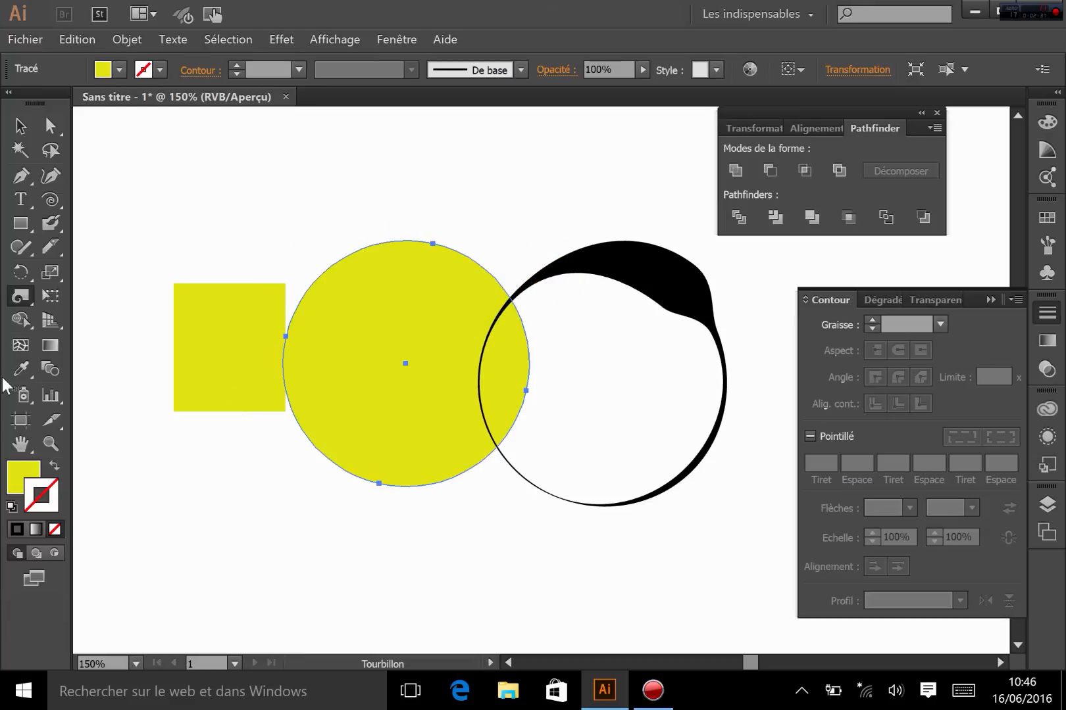
# Deform the upper edge of the yellow disc with the Pucker tool, leaving a hump at the top
pyautogui.click(17, 297)
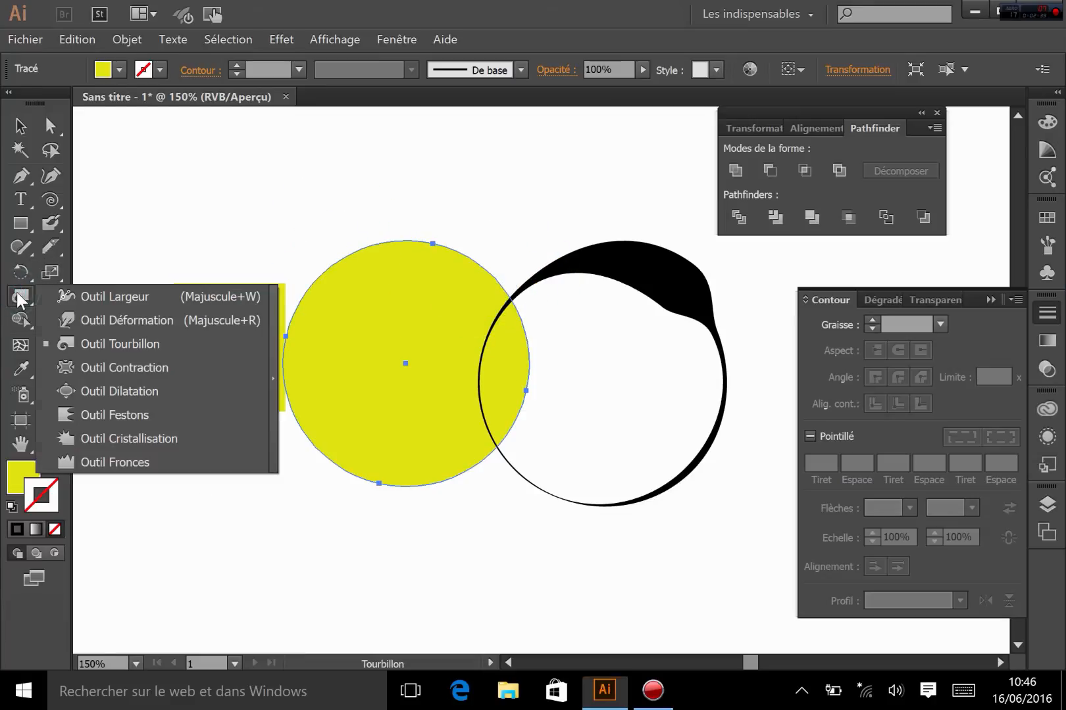
pyautogui.click(152, 368)
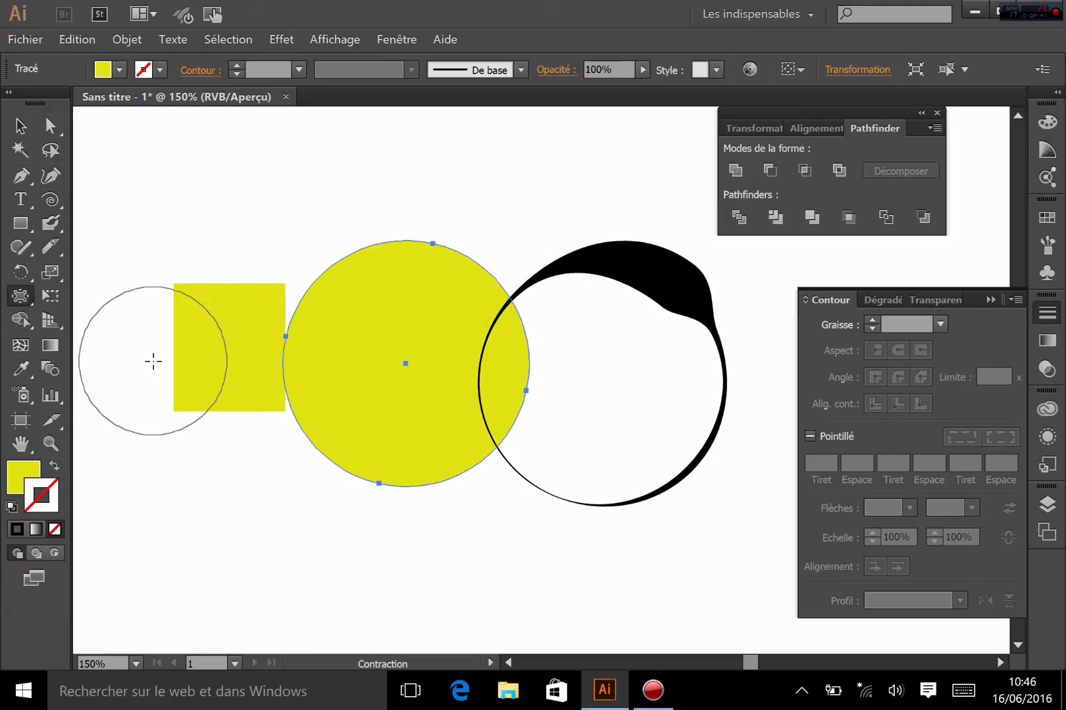
pyautogui.moveTo(362, 239)
pyautogui.mouseDown()
pyautogui.moveTo(323, 231)
pyautogui.moveTo(311, 215)
pyautogui.moveTo(409, 186)
pyautogui.moveTo(459, 219)
pyautogui.moveTo(436, 268)
pyautogui.moveTo(368, 238)
pyautogui.moveTo(377, 292)
pyautogui.mouseUp()
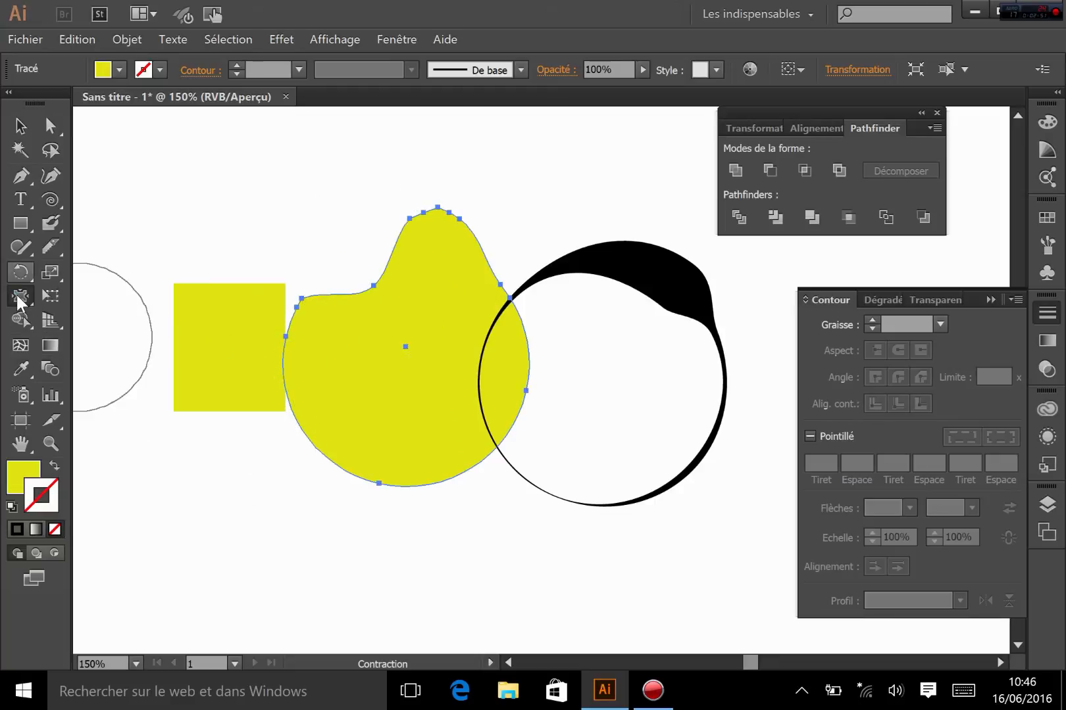
# Bulge the upper-left edge and the hump of the yellow disc with several strokes of the Bloat tool
pyautogui.moveTo(20, 303); pyautogui.dragTo(119, 389)
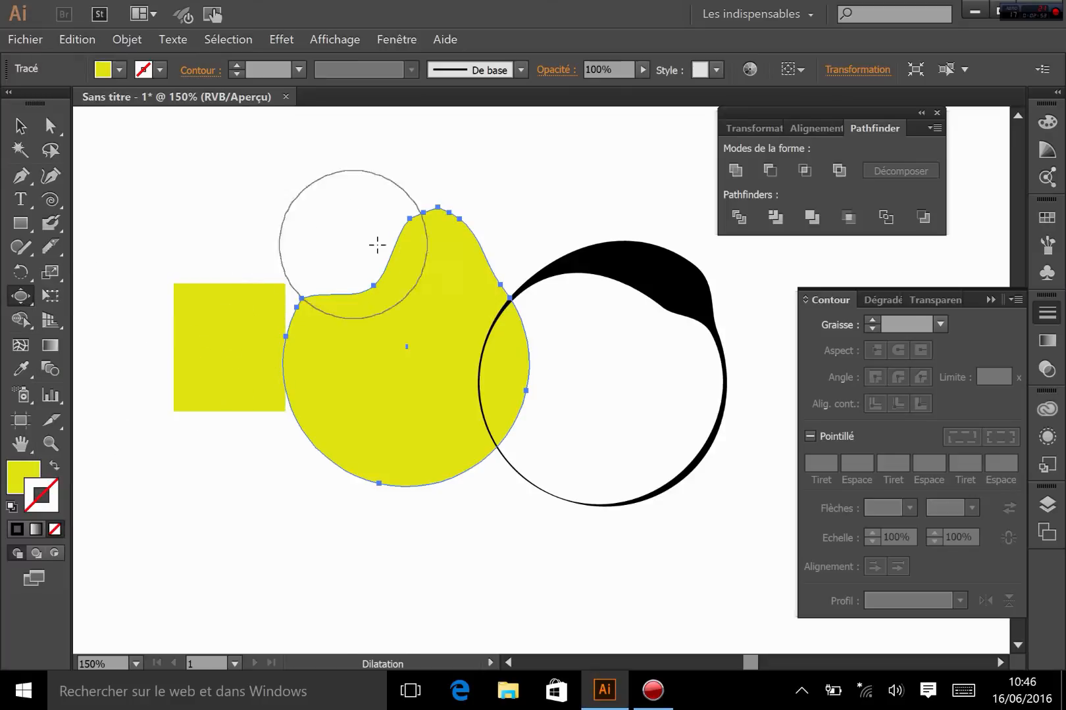
pyautogui.moveTo(358, 250)
pyautogui.mouseDown()
pyautogui.moveTo(399, 297)
pyautogui.moveTo(411, 333)
pyautogui.moveTo(401, 327)
pyautogui.mouseUp()
pyautogui.moveTo(314, 300); pyautogui.dragTo(327, 298)
pyautogui.moveTo(365, 365); pyautogui.dragTo(370, 368)
pyautogui.moveTo(343, 337); pyautogui.dragTo(342, 332)
pyautogui.moveTo(392, 255); pyautogui.dragTo(465, 280)
# Undo all the Bloat and Pucker deformations of the yellow disc, back to its plain circular shape
pyautogui.hotkey('ctrl', 'z')
pyautogui.hotkey('ctrl', 'z')
pyautogui.hotkey('ctrl', 'z')
pyautogui.hotkey('ctrl', 'z')
pyautogui.hotkey('ctrl', 'z')
pyautogui.hotkey('ctrl', 'z')
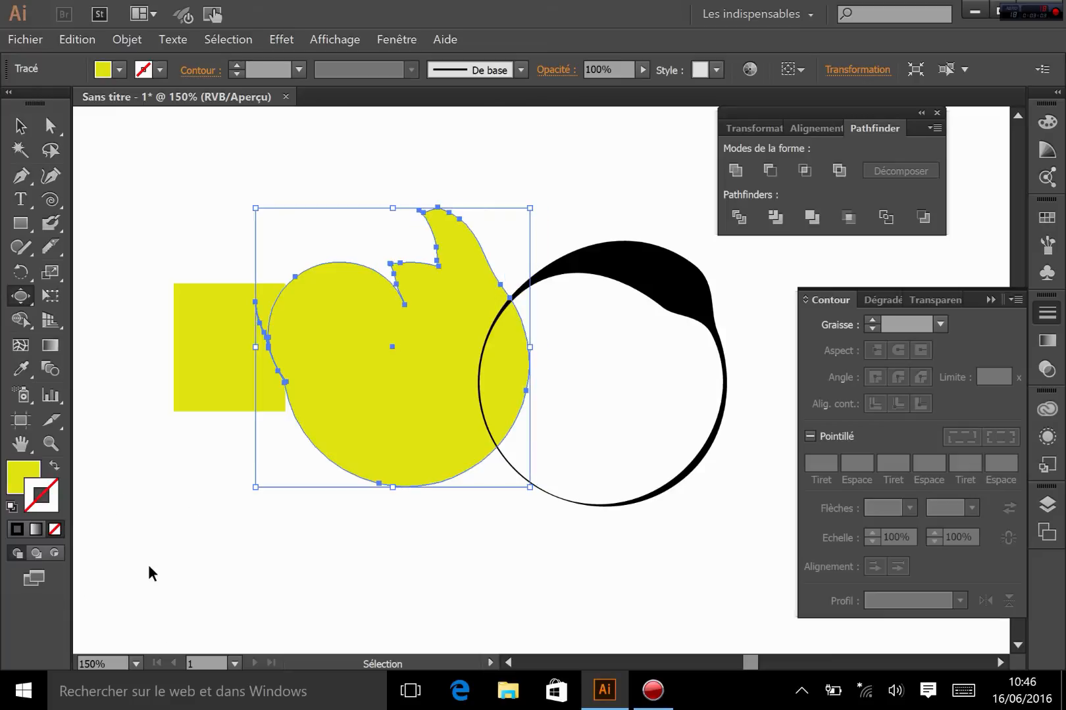
pyautogui.hotkey('ctrl', 'z')
pyautogui.hotkey('ctrl', 'z')
pyautogui.hotkey('ctrl', 'z')
pyautogui.hotkey('ctrl', 'z')
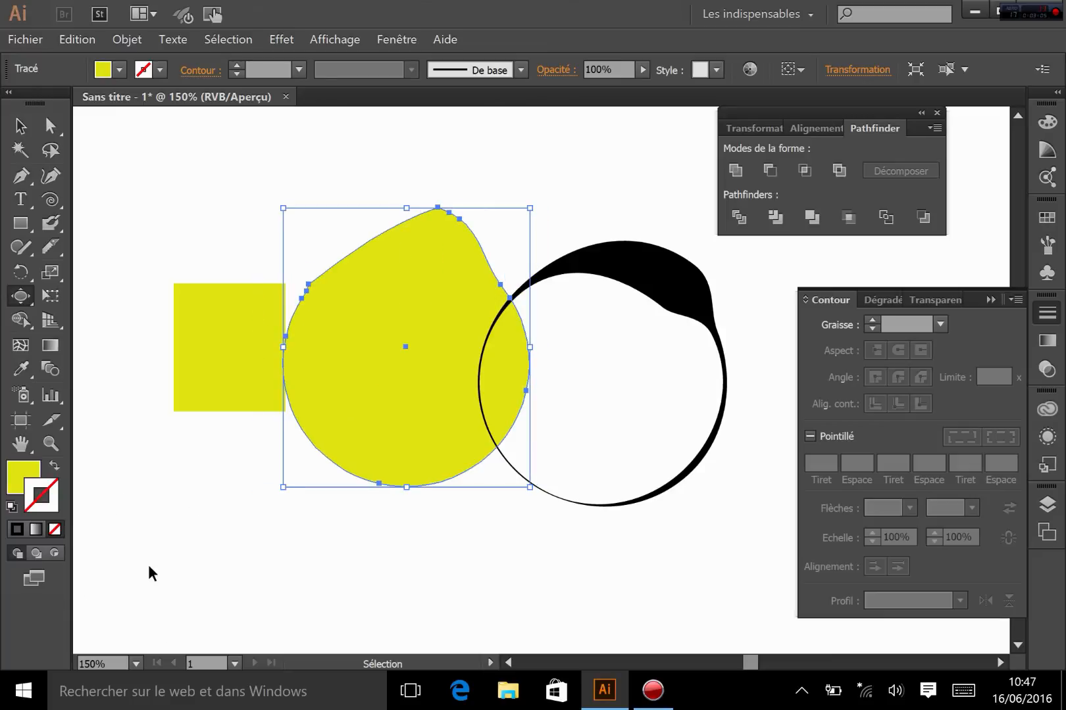
pyautogui.hotkey('ctrl', 'z')
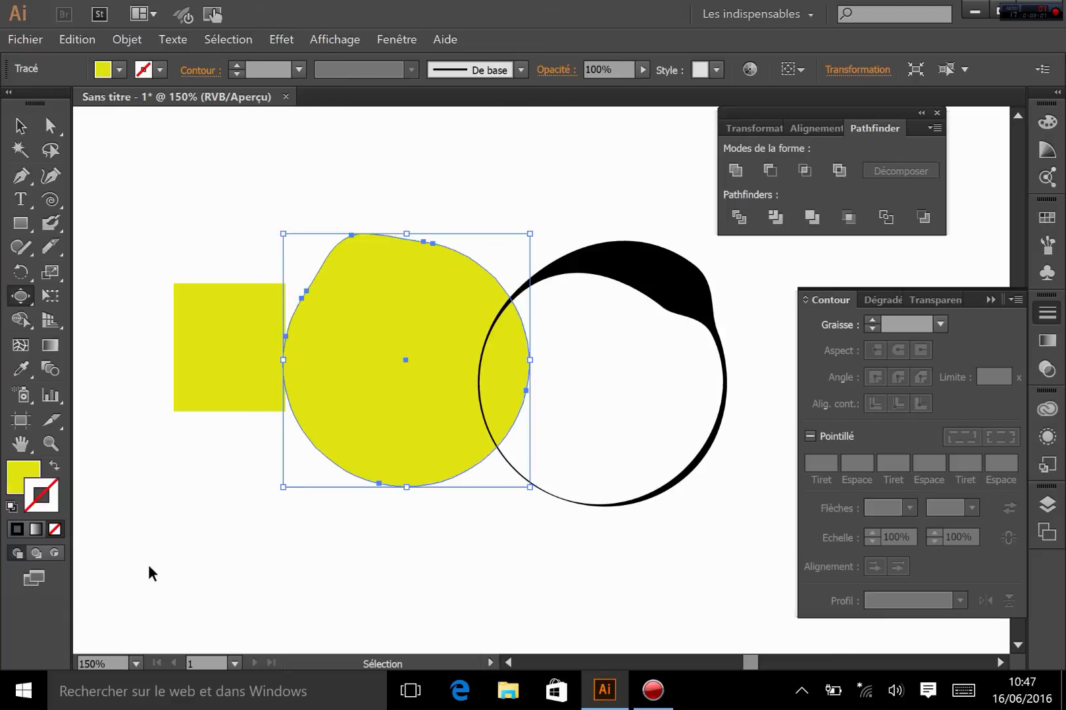
pyautogui.hotkey('ctrl', 'z')
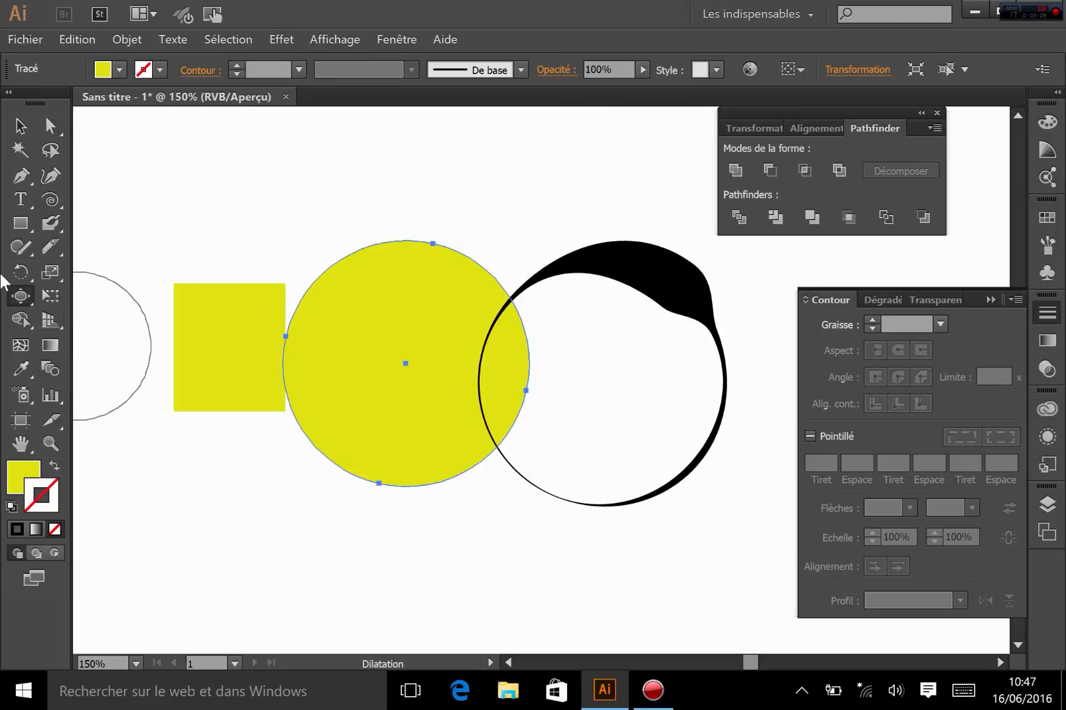
# Scallop the top, upper-right, upper-left, lower-left and lower-right edges of the yellow disc with the Scallop tool
pyautogui.click(28, 298)
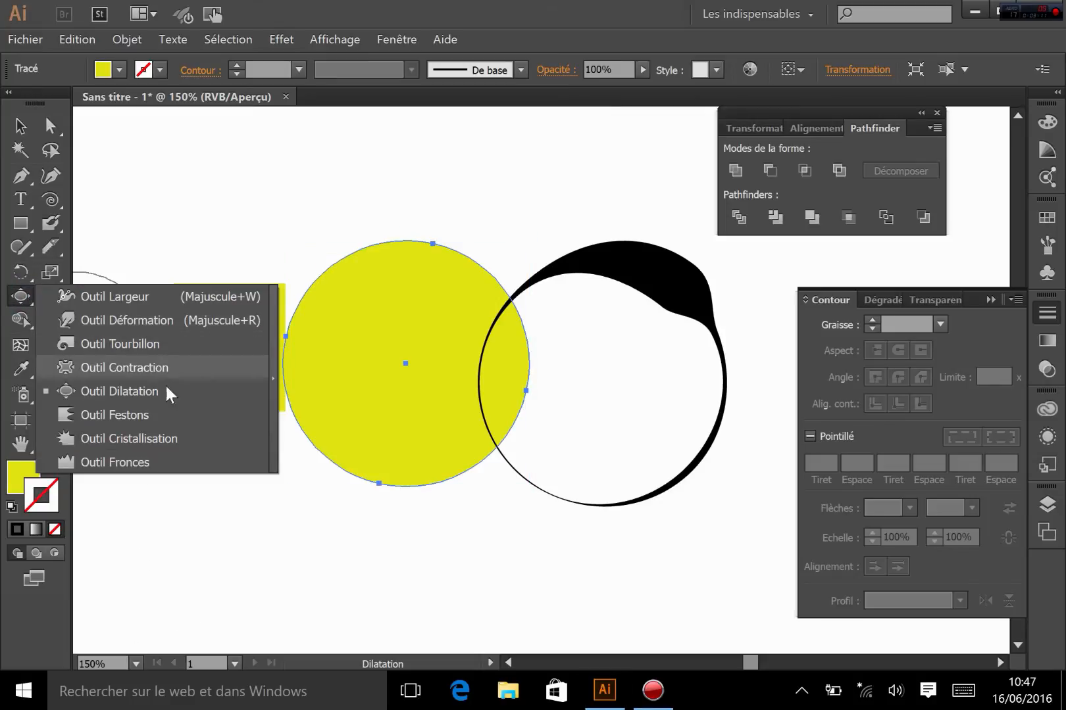
pyautogui.click(145, 412)
pyautogui.scroll(2, 185, 405)
pyautogui.moveTo(376, 304); pyautogui.dragTo(376, 305)
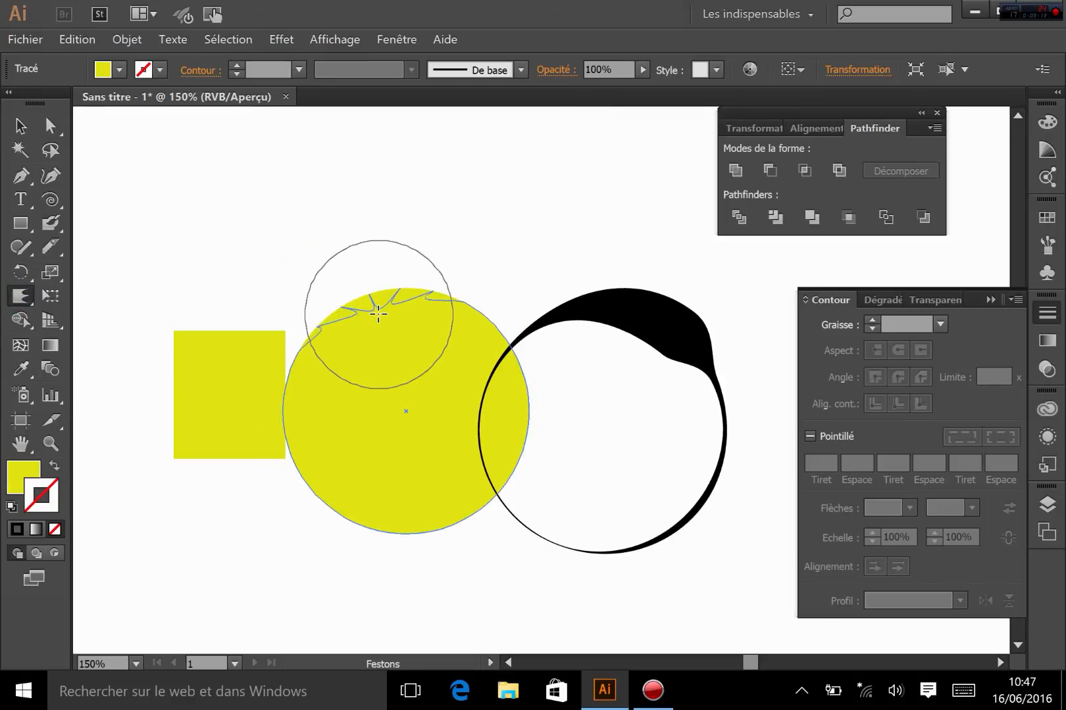
pyautogui.moveTo(462, 342); pyautogui.dragTo(469, 355)
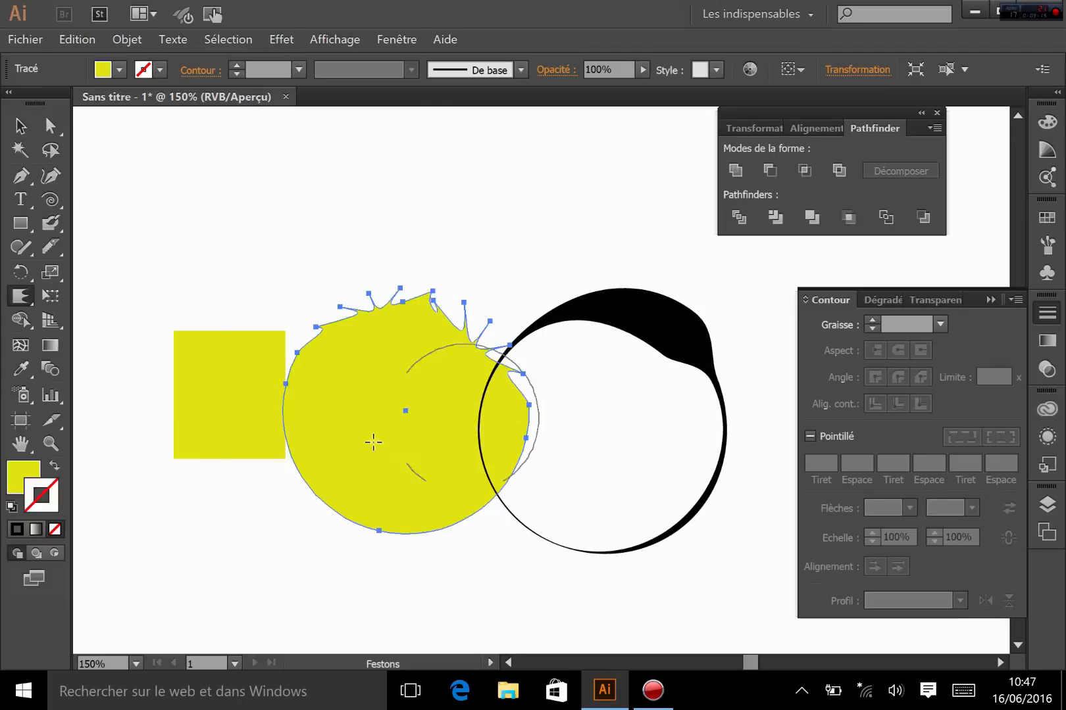
pyautogui.moveTo(267, 352); pyautogui.dragTo(284, 324)
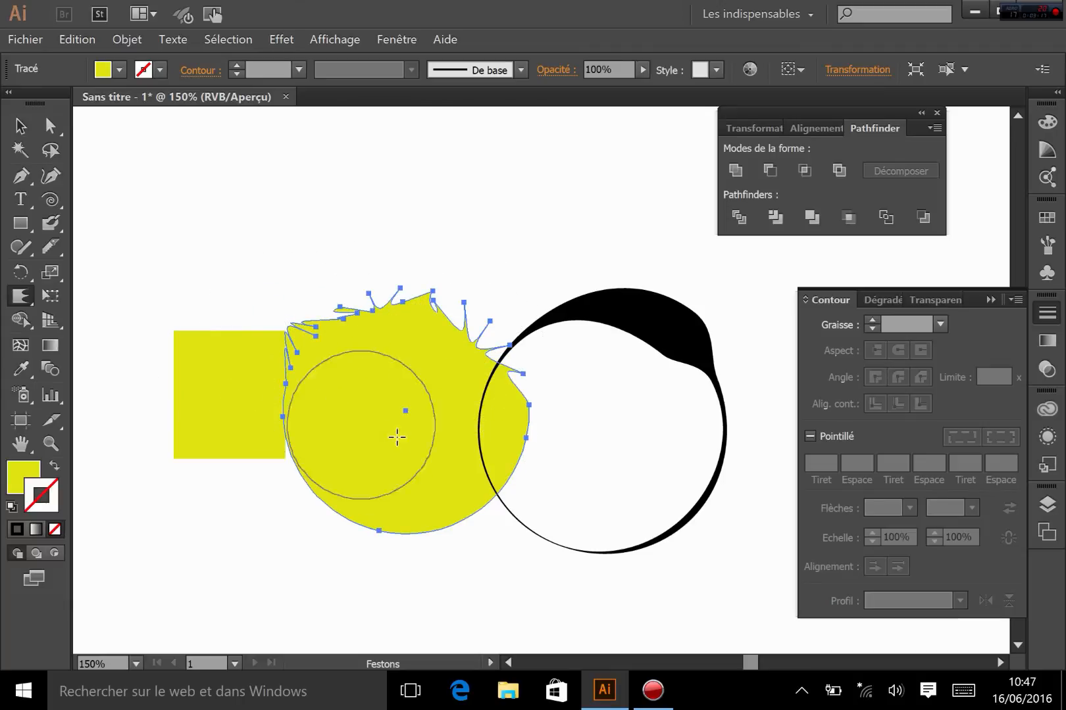
pyautogui.moveTo(340, 468); pyautogui.dragTo(314, 458)
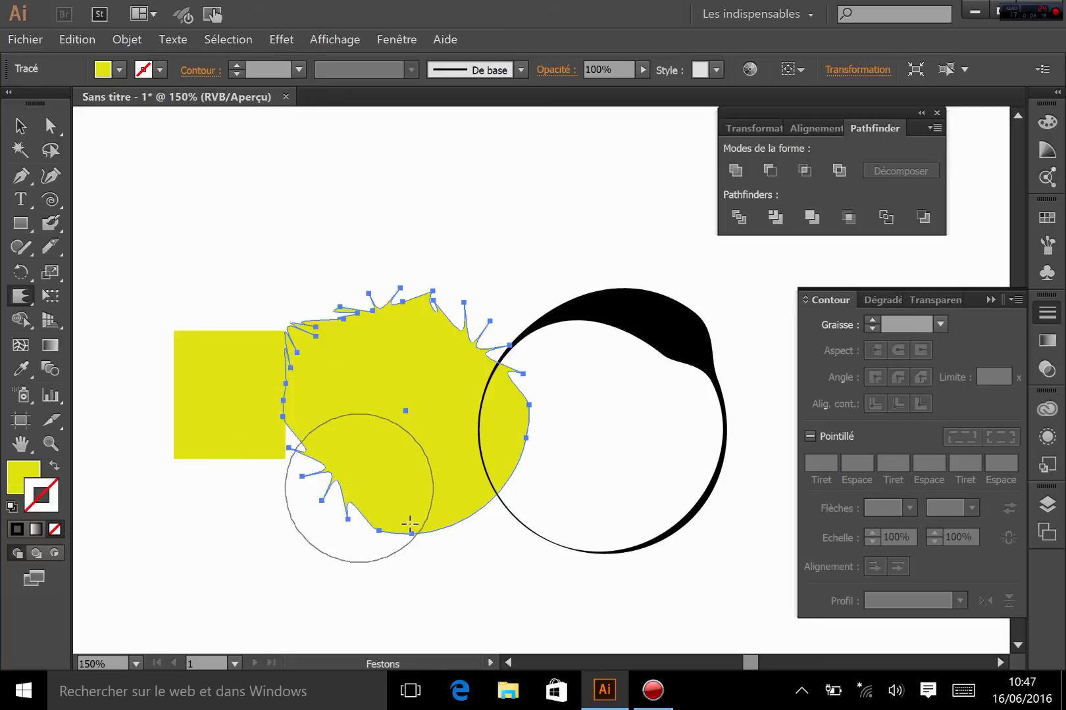
pyautogui.moveTo(442, 492); pyautogui.dragTo(443, 494)
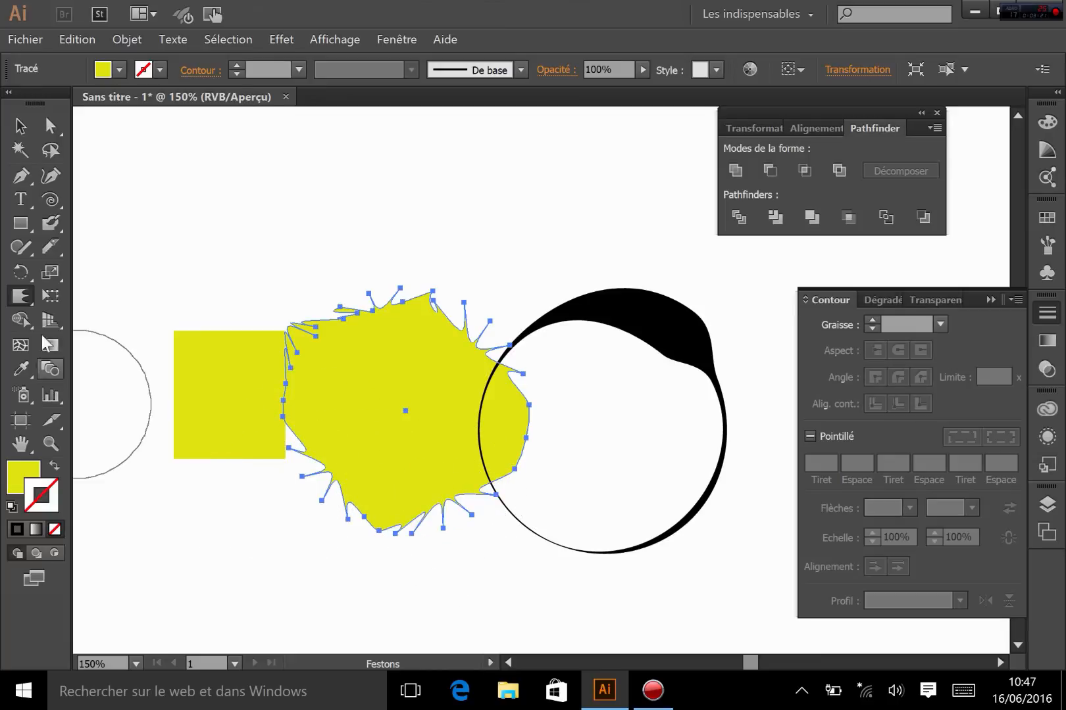
# Undo all the scallops on the yellow disc and its last move, back to its position overlapping the square
pyautogui.hotkey('ctrl', 'z')
pyautogui.hotkey('ctrl', 'z')
pyautogui.hotkey('ctrl', 'z')
pyautogui.hotkey('ctrl', 'z')
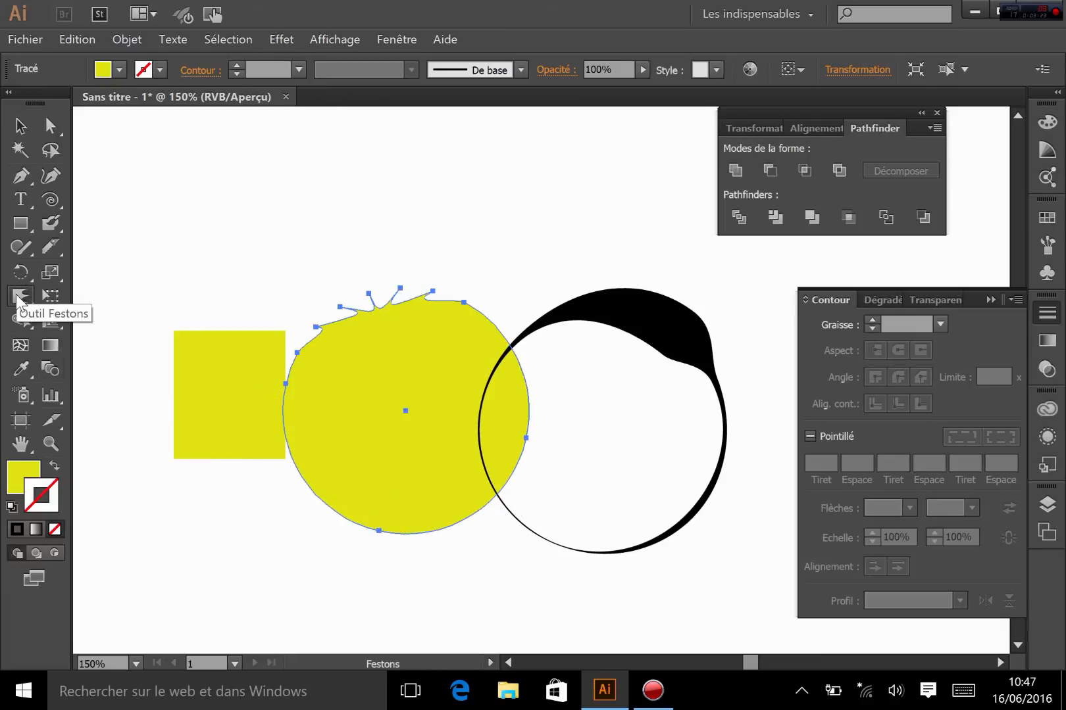
pyautogui.hotkey('ctrl', 'z')
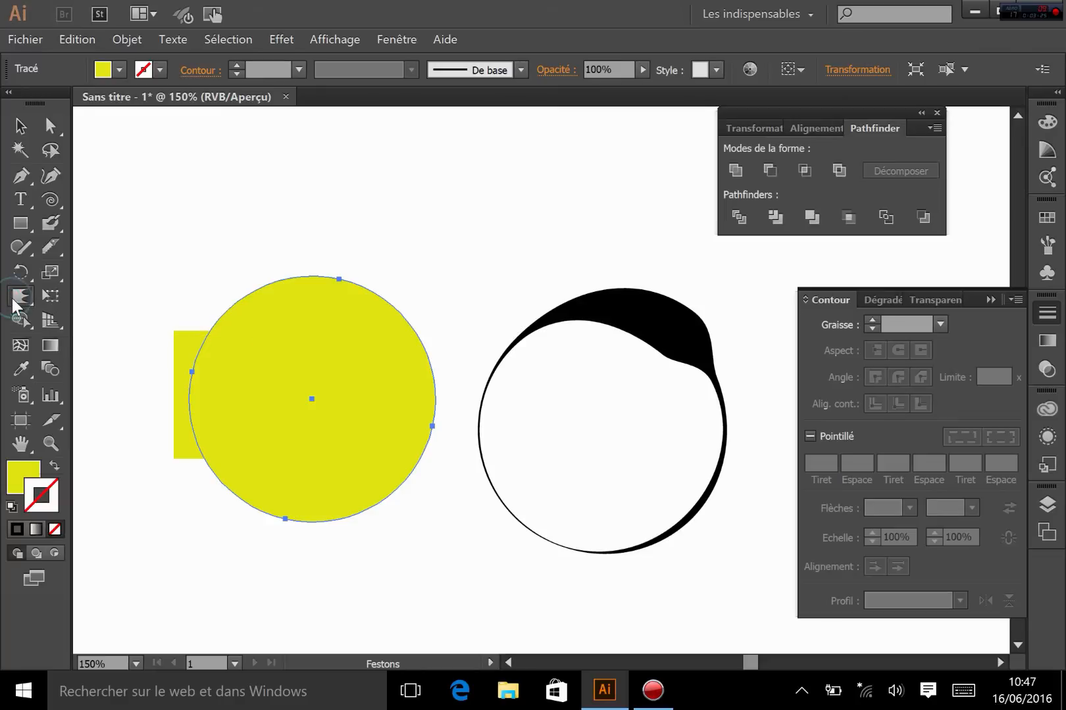
# Deform the upper, lower and left edges of the yellow disc with several strokes of the Crystallize tool
pyautogui.moveTo(13, 302); pyautogui.dragTo(162, 439)
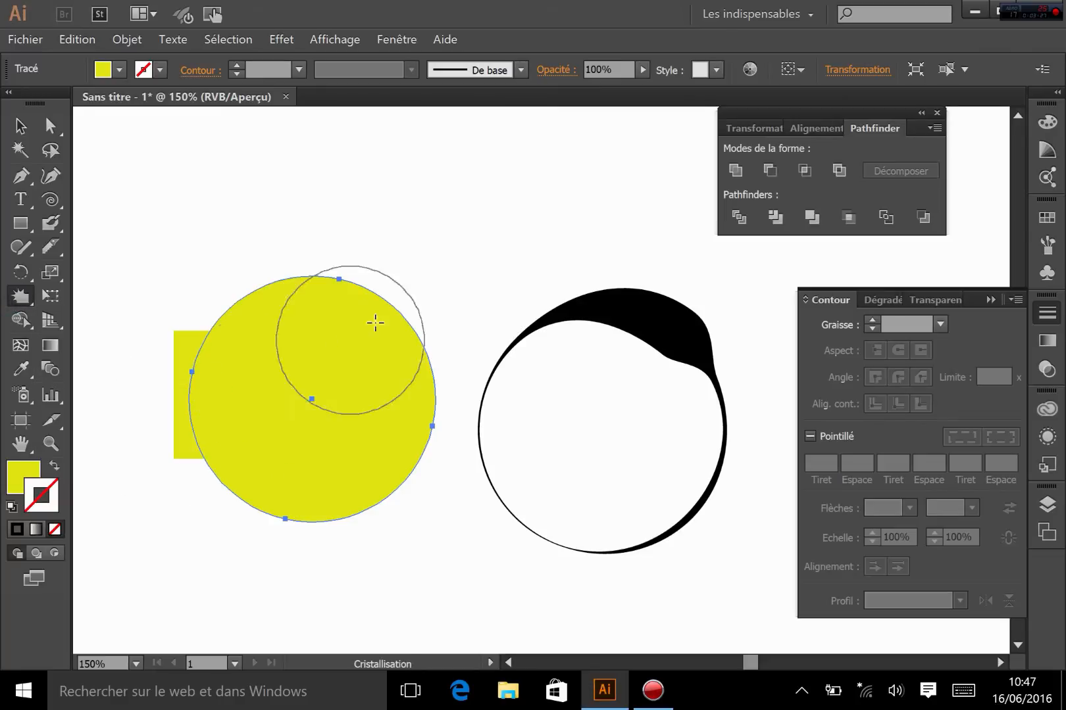
pyautogui.moveTo(414, 307); pyautogui.dragTo(396, 354)
pyautogui.moveTo(290, 297); pyautogui.dragTo(282, 312)
pyautogui.moveTo(245, 458); pyautogui.dragTo(246, 458)
pyautogui.moveTo(363, 470); pyautogui.dragTo(367, 479)
pyautogui.moveTo(208, 385); pyautogui.dragTo(207, 382)
# Undo all the Crystallize deformations of the yellow disc, back to its plain circular shape
pyautogui.hotkey('ctrl', 'z')
pyautogui.hotkey('ctrl', 'z')
pyautogui.hotkey('ctrl', 'z')
pyautogui.hotkey('ctrl', 'z')
pyautogui.hotkey('ctrl', 'z')
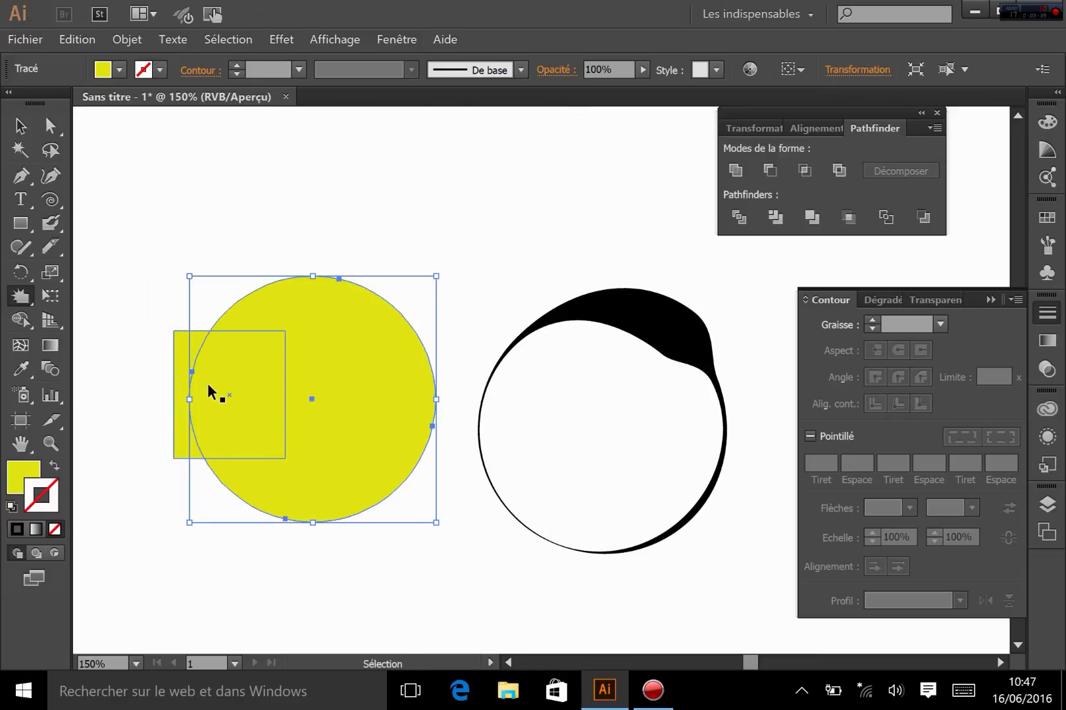
# Ripple the edges all around the yellow disc with the Wrinkle tool
pyautogui.click(22, 299)
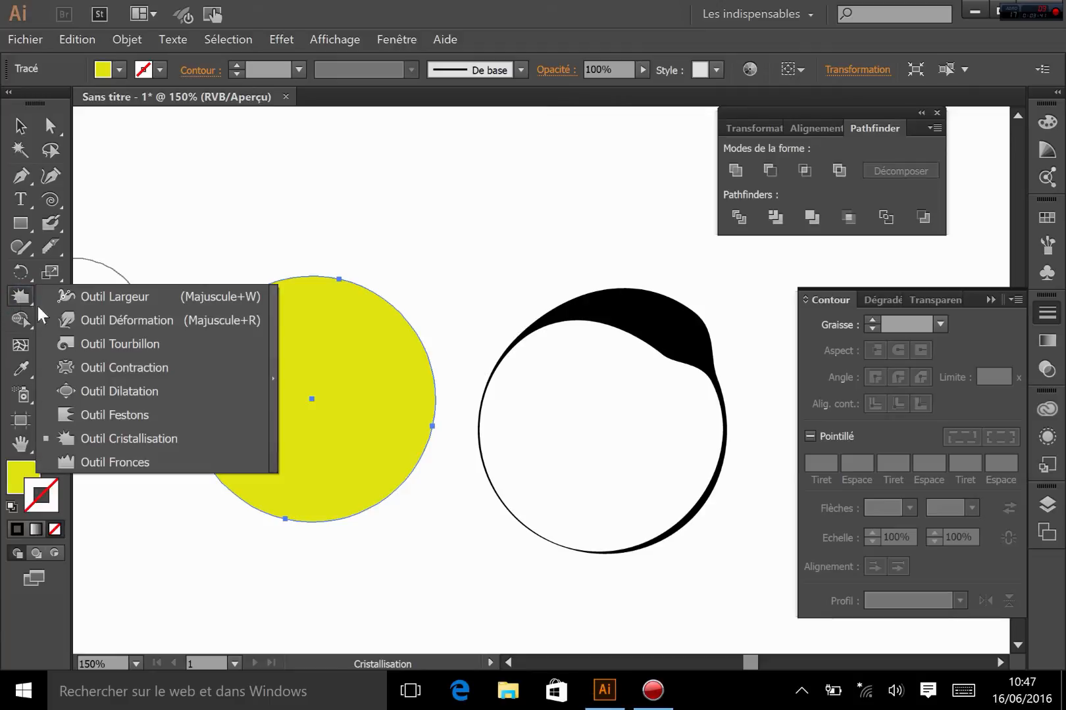
pyautogui.click(135, 468)
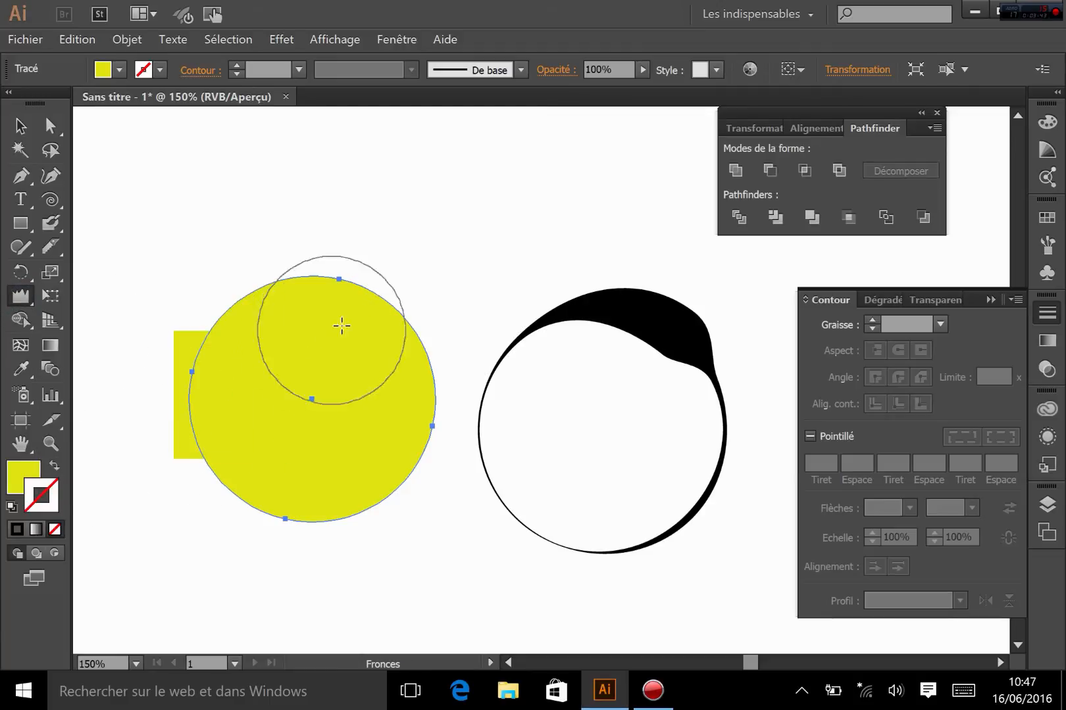
pyautogui.moveTo(370, 325)
pyautogui.mouseDown()
pyautogui.moveTo(419, 372)
pyautogui.moveTo(415, 361)
pyautogui.moveTo(395, 401)
pyautogui.moveTo(394, 440)
pyautogui.moveTo(318, 295)
pyautogui.moveTo(246, 315)
pyautogui.moveTo(225, 399)
pyautogui.moveTo(266, 415)
pyautogui.moveTo(268, 344)
pyautogui.moveTo(329, 479)
pyautogui.moveTo(369, 508)
pyautogui.moveTo(249, 463)
pyautogui.mouseUp()
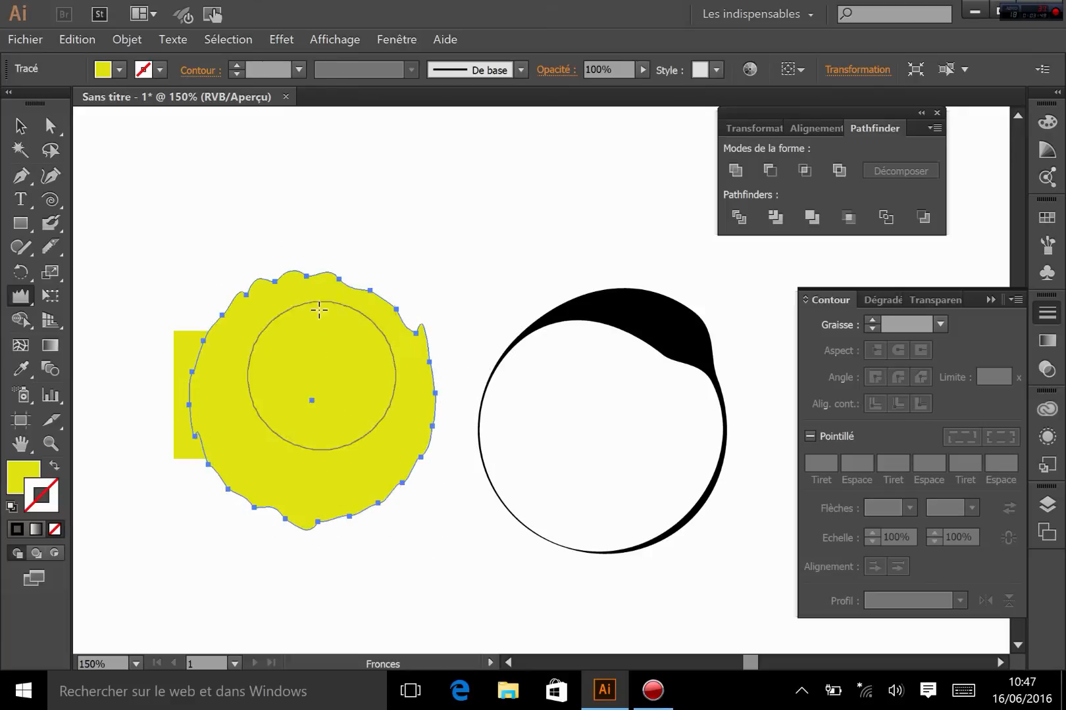
# Set the Wrinkle tool's horizontal option to 100% and roughen the right and lower edges of the yellow disc with it
pyautogui.doubleClick(21, 299)
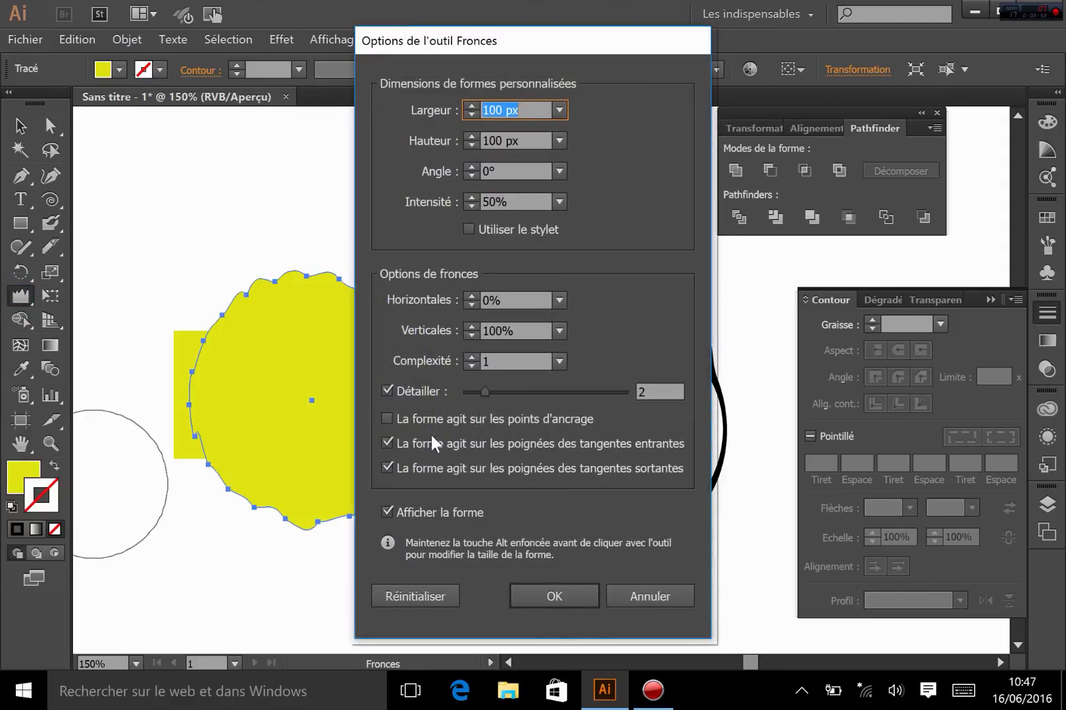
pyautogui.click(558, 300)
pyautogui.click(590, 536)
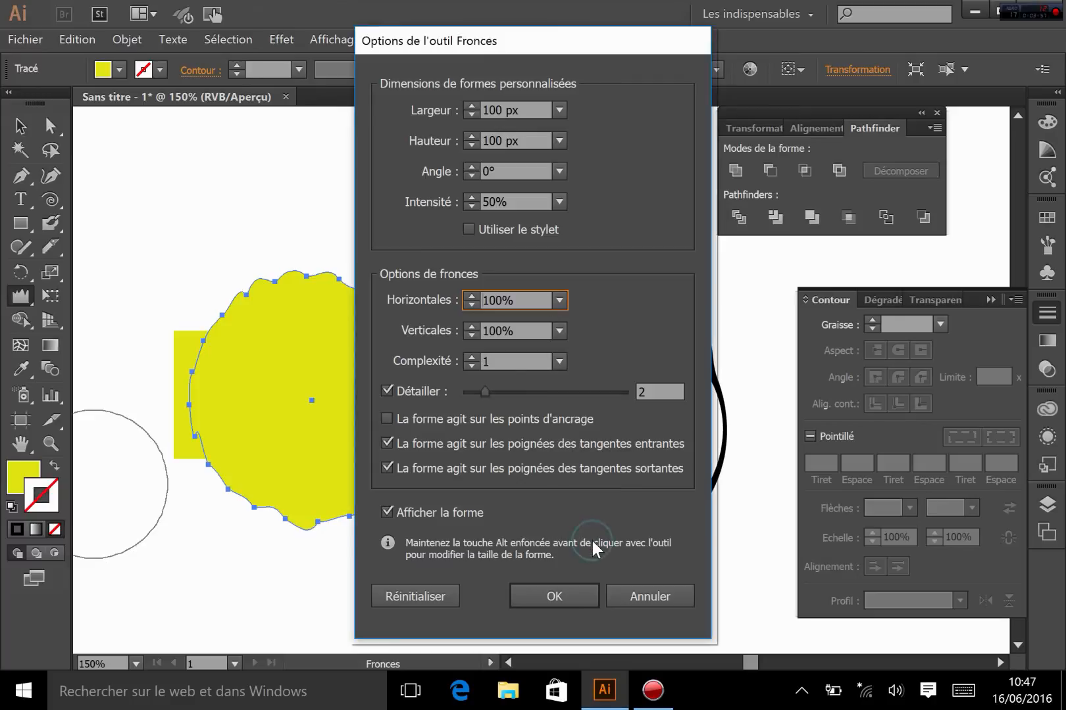
pyautogui.click(551, 597)
pyautogui.moveTo(381, 328)
pyautogui.mouseDown()
pyautogui.moveTo(402, 445)
pyautogui.moveTo(301, 473)
pyautogui.mouseUp()
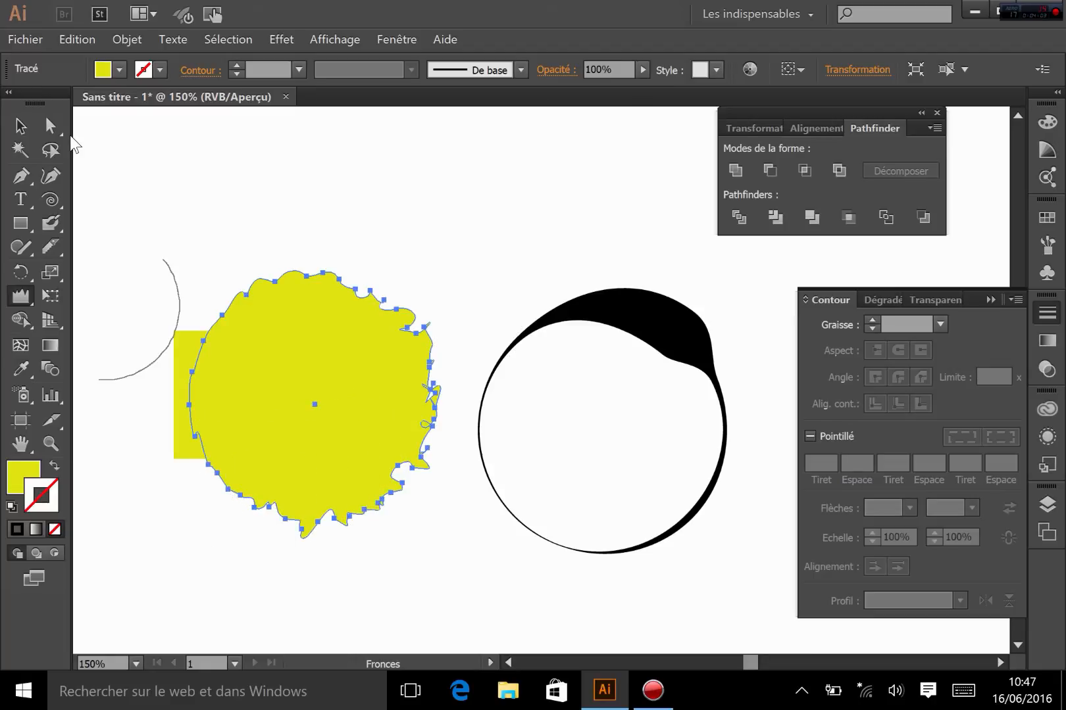
# Switch to the Selection tool and deselect the wrinkled disc
pyautogui.click(20, 296)
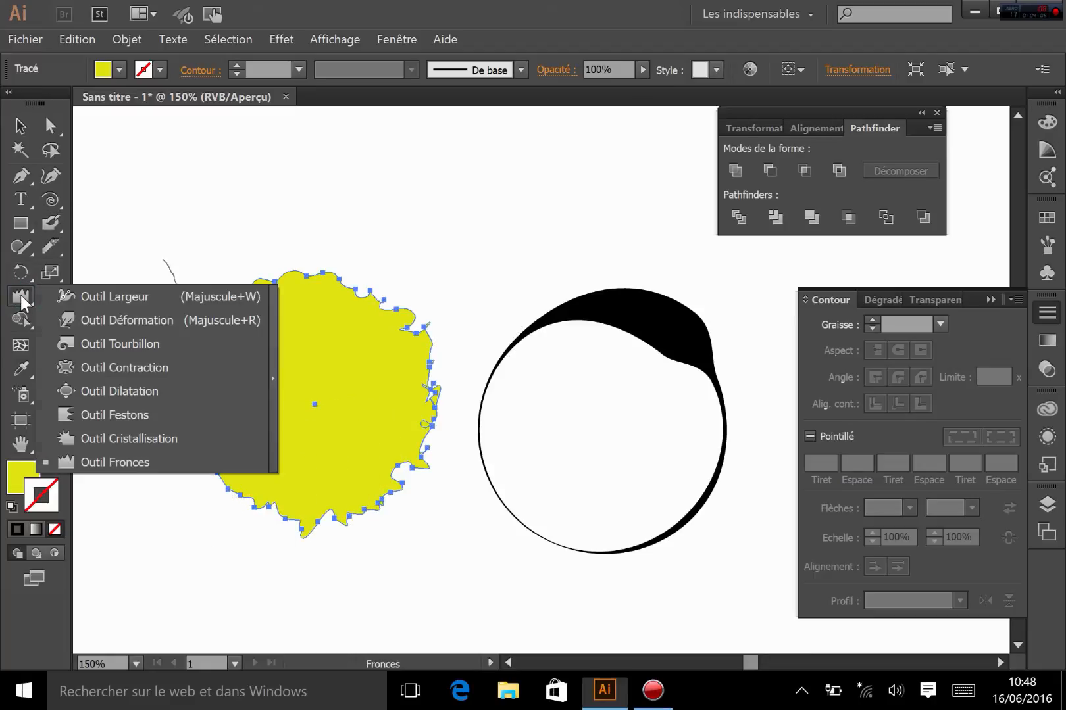
pyautogui.click(20, 128)
pyautogui.click(386, 178)
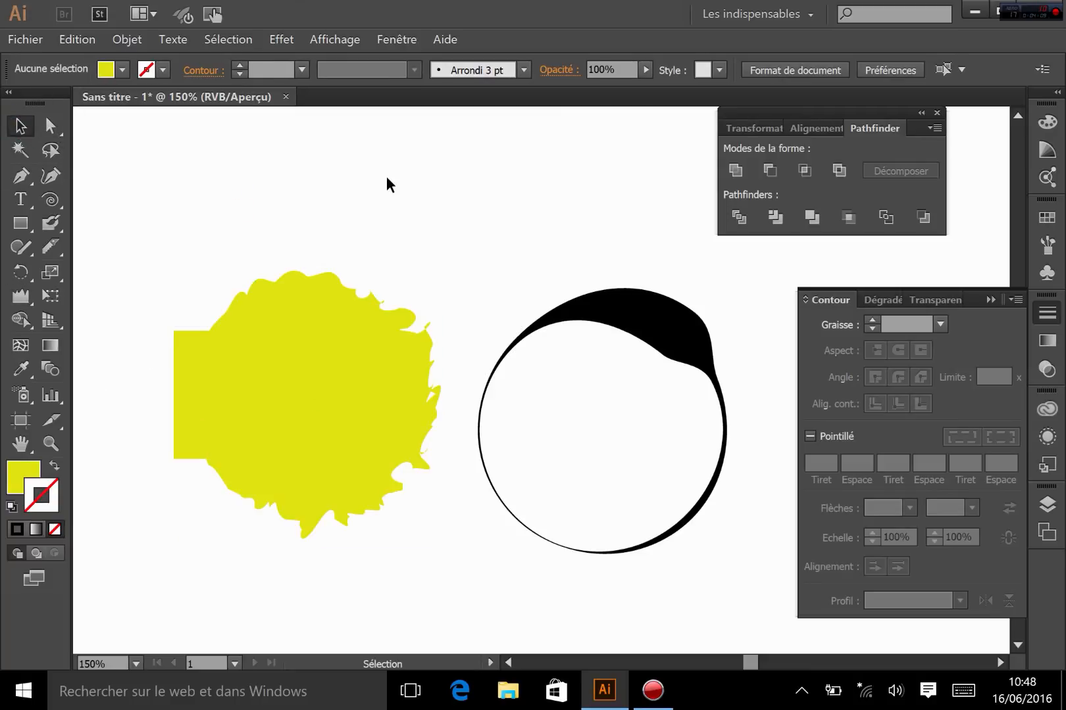